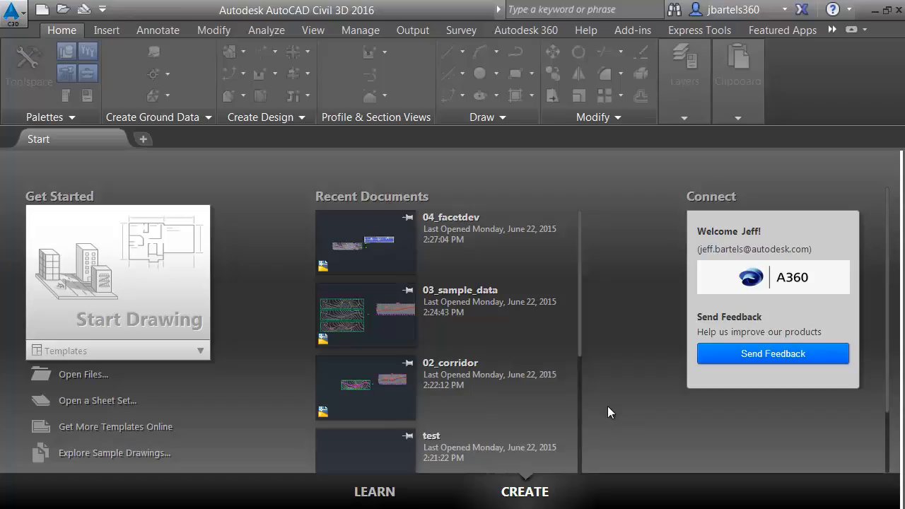
Step: Create a new drawing with no template, using imperial units
left_click(23, 24)
left_click(36, 111)
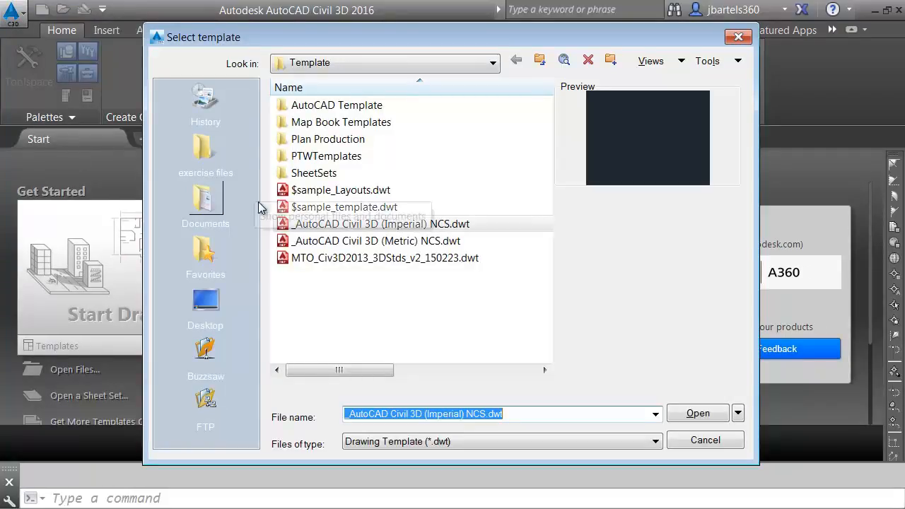
left_click(737, 415)
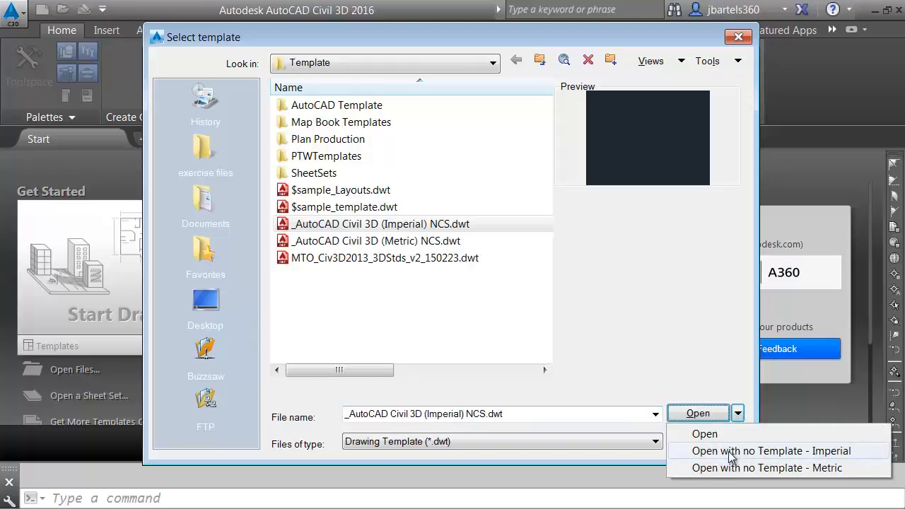
left_click(732, 452)
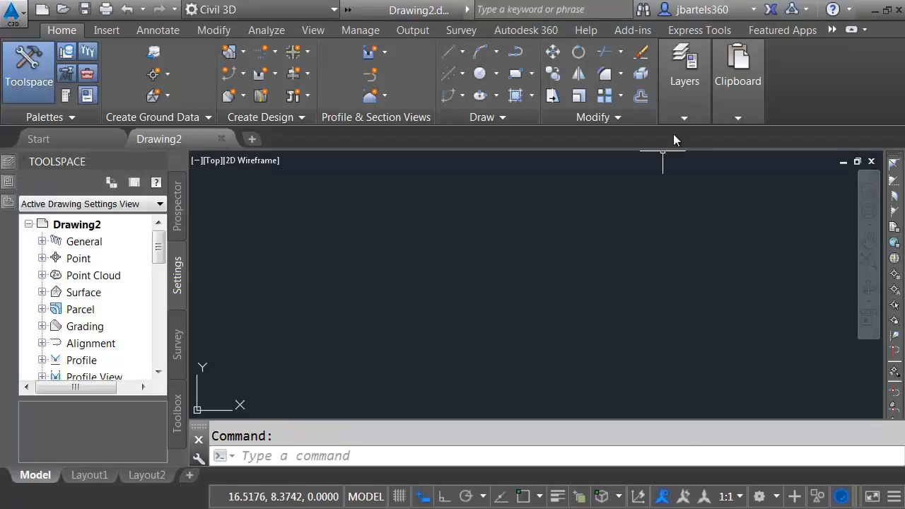
Step: Examine the new drawing's layers, point styles, point label styles and available annotation scales
left_click(684, 119)
left_click(806, 138)
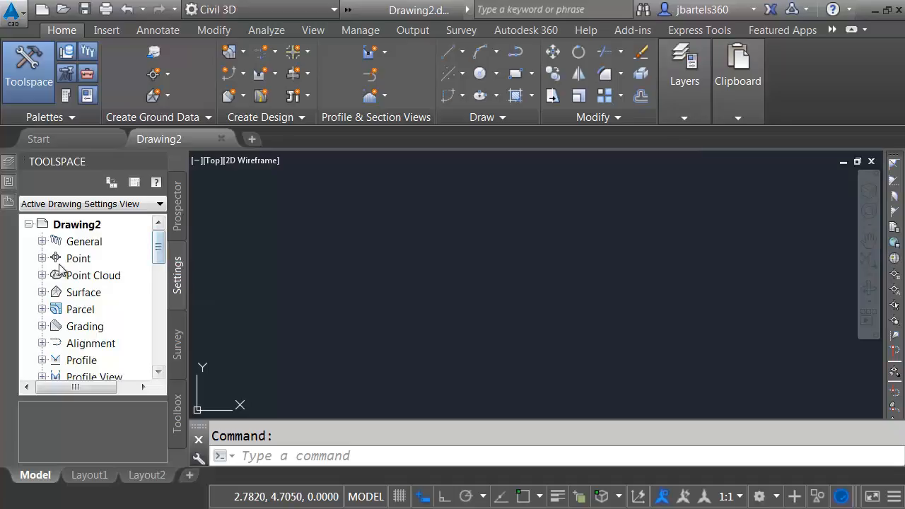
left_click(42, 258)
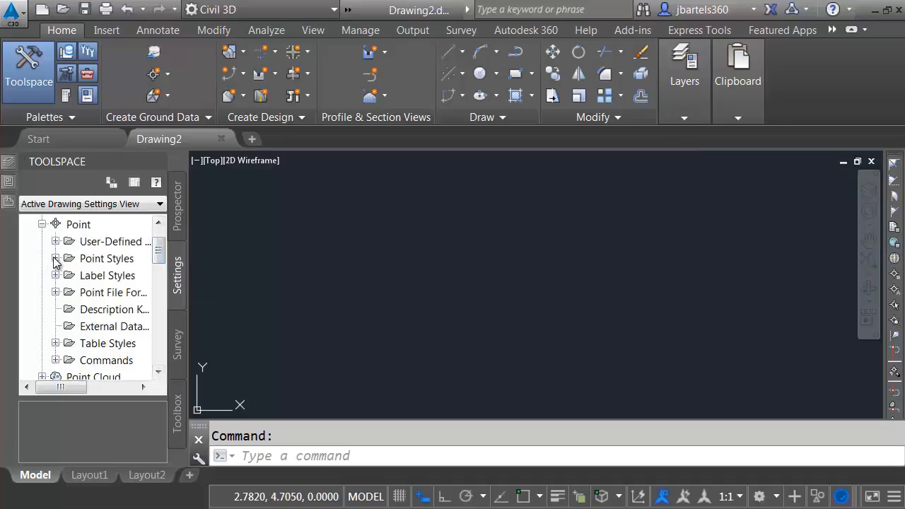
left_click(55, 259)
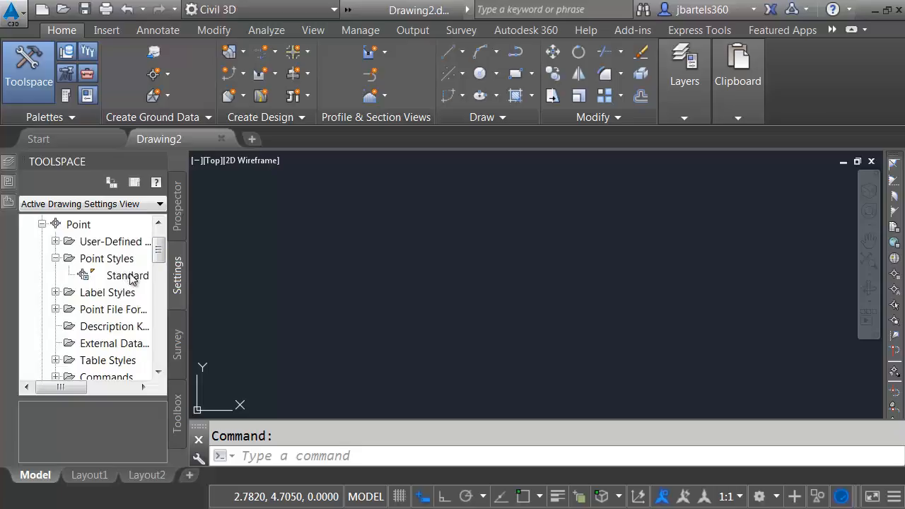
left_click(55, 259)
left_click(55, 275)
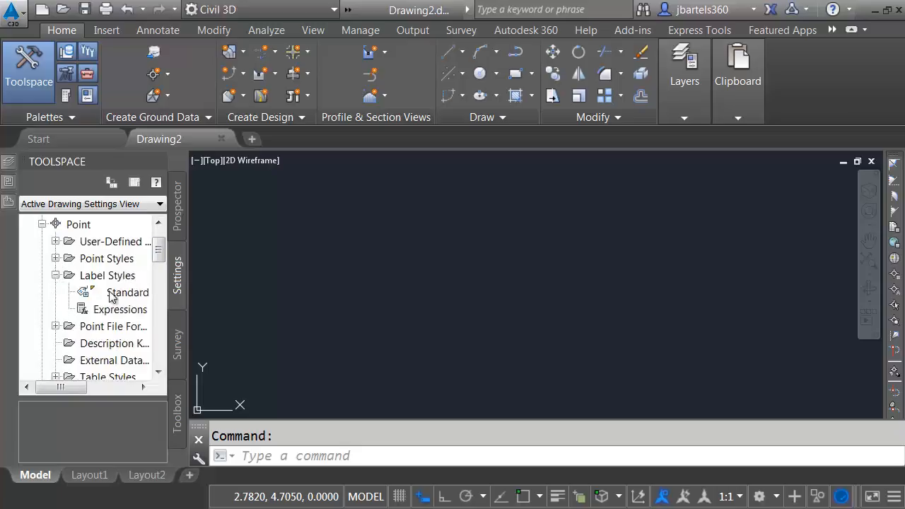
left_click(55, 275)
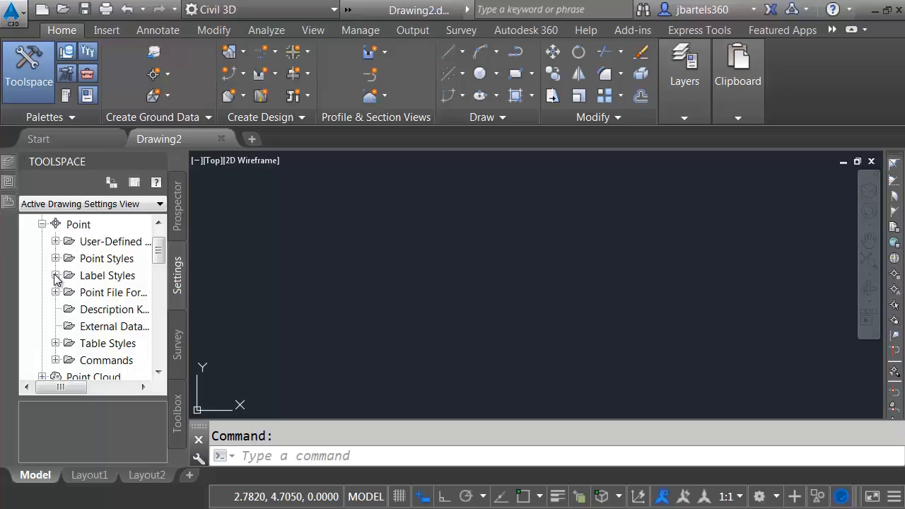
left_click(42, 224)
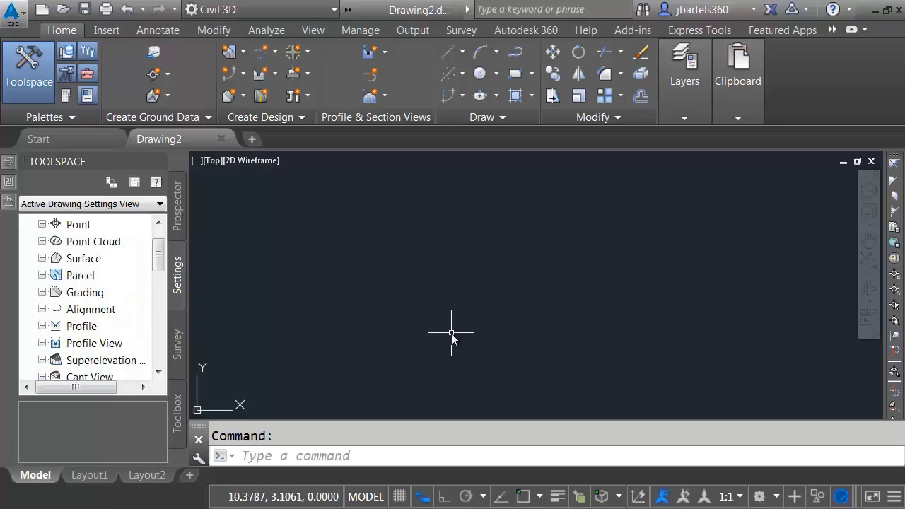
left_click(739, 496)
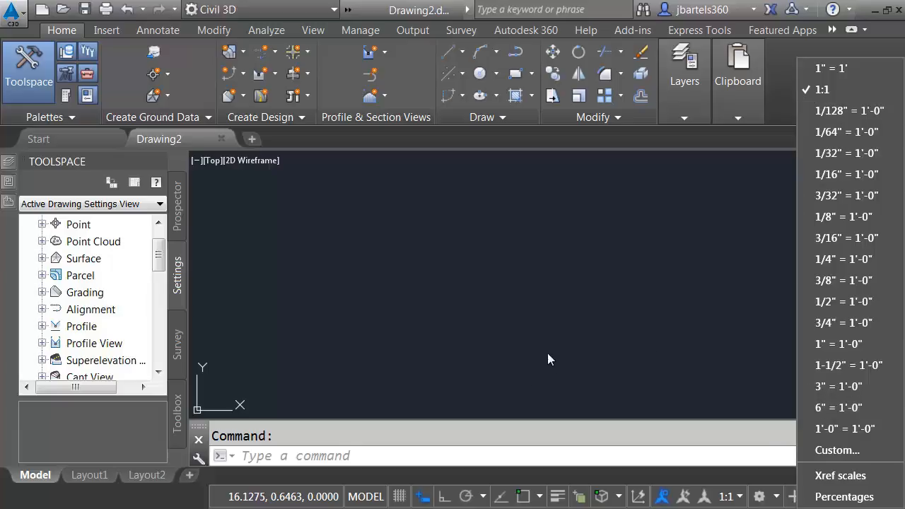
Step: In the drawing settings of Drawing2, set the imperial to metric conversion to US Survey Foot (39.37 Inches per Meter)
left_click_drag(158, 262, 158, 245)
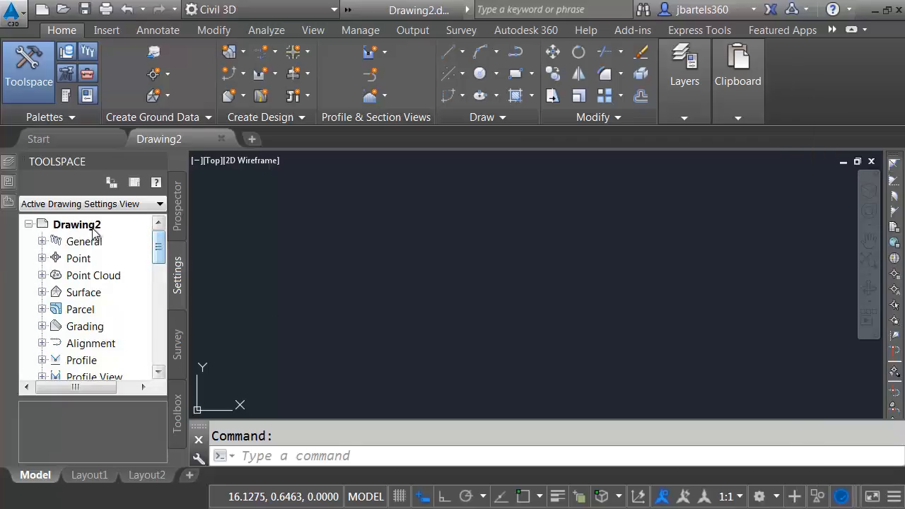
right_click(99, 232)
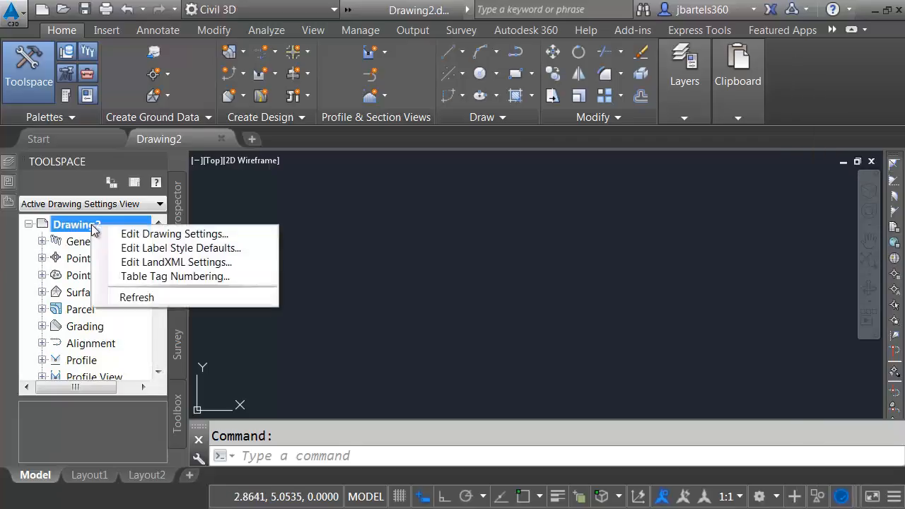
left_click(129, 238)
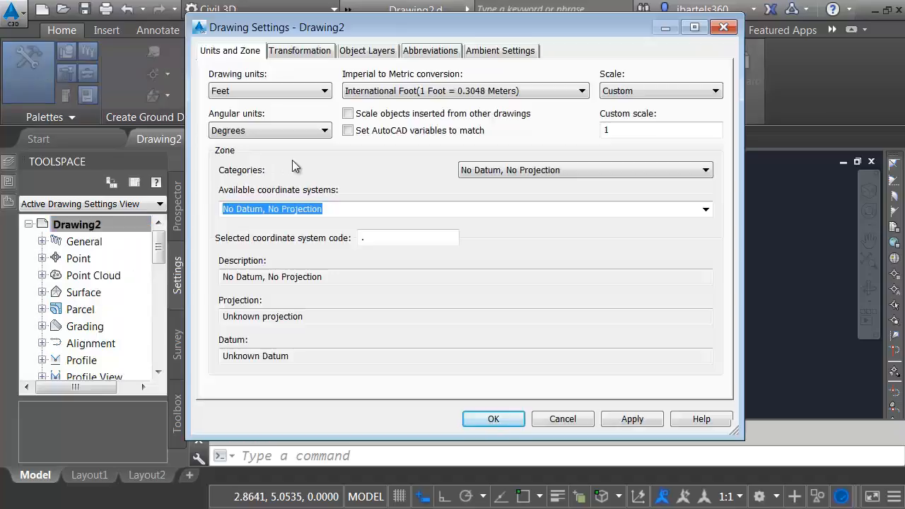
left_click(579, 92)
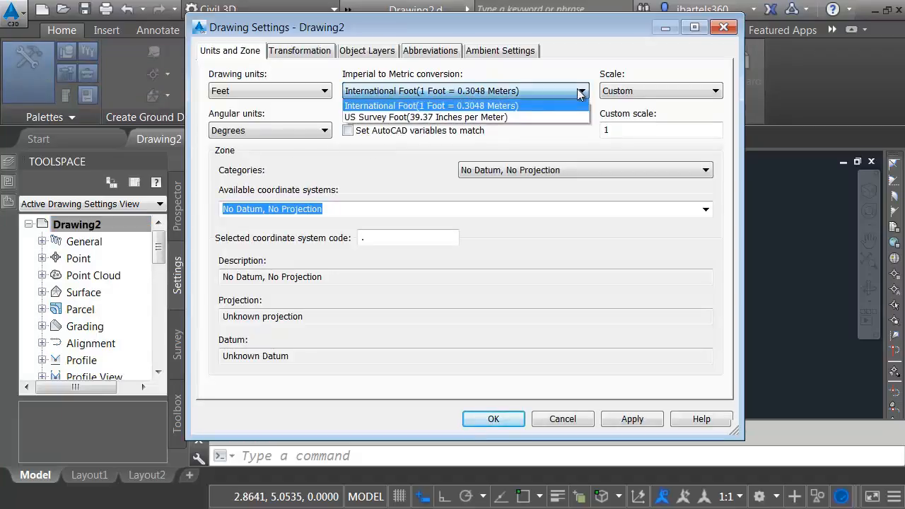
left_click(396, 117)
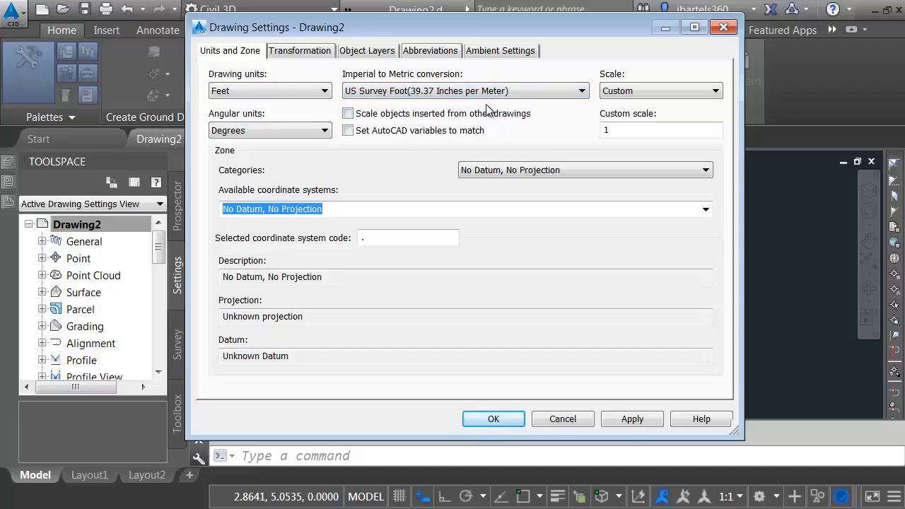
Step: Apply the drawing scales 1" = 10', 1" = 20' and 1" = 30' one after another
left_click(664, 92)
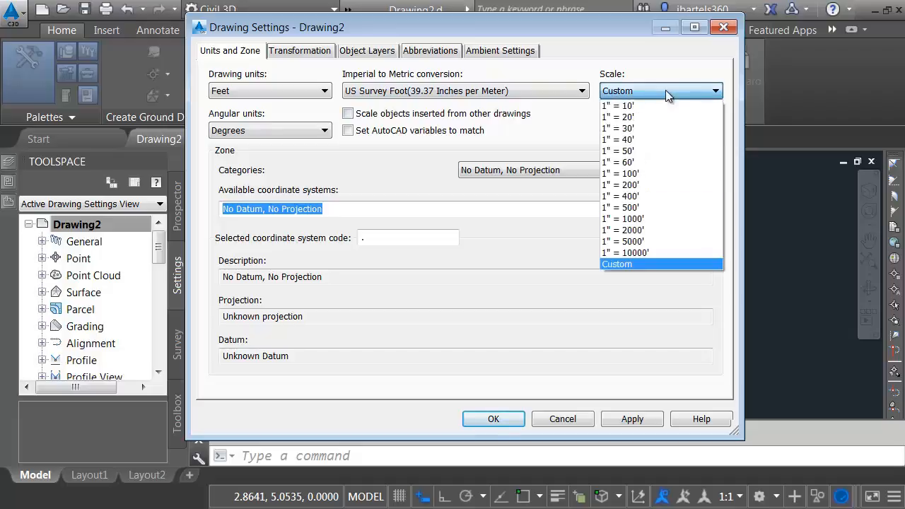
left_click(629, 106)
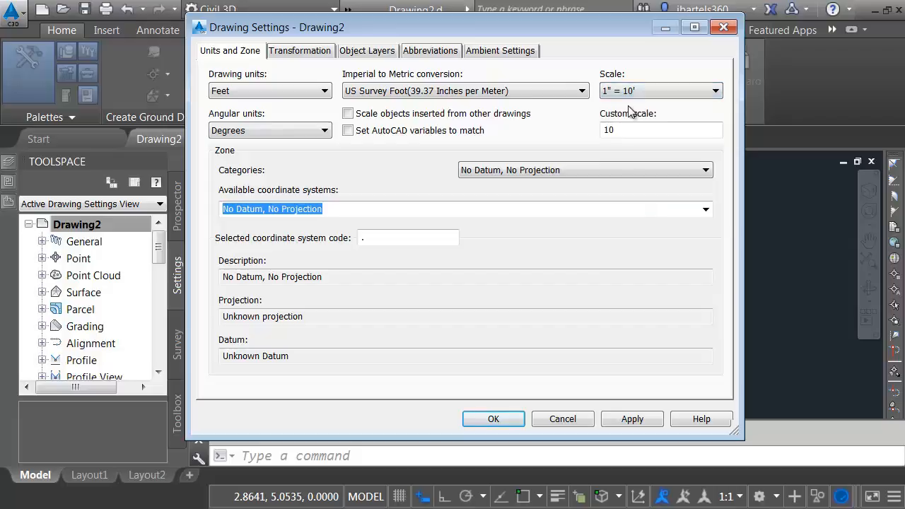
left_click(631, 417)
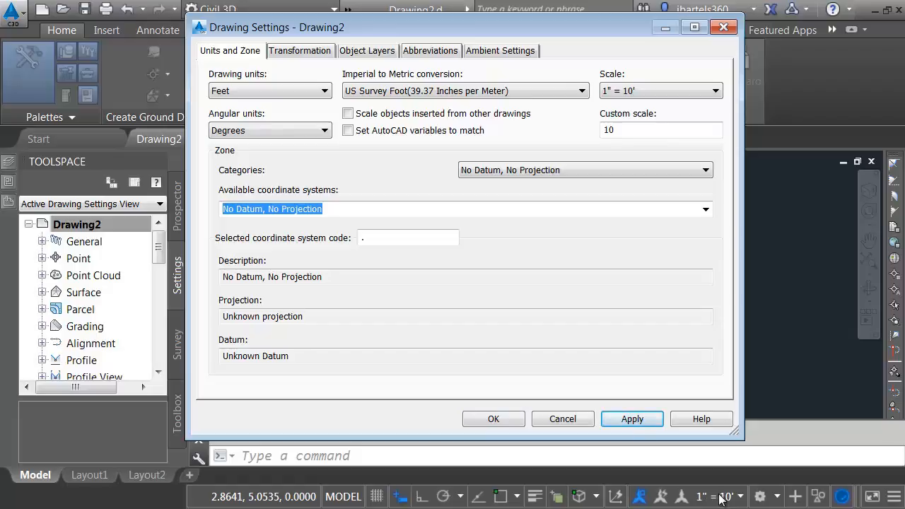
left_click(652, 91)
left_click(645, 105)
left_click(638, 418)
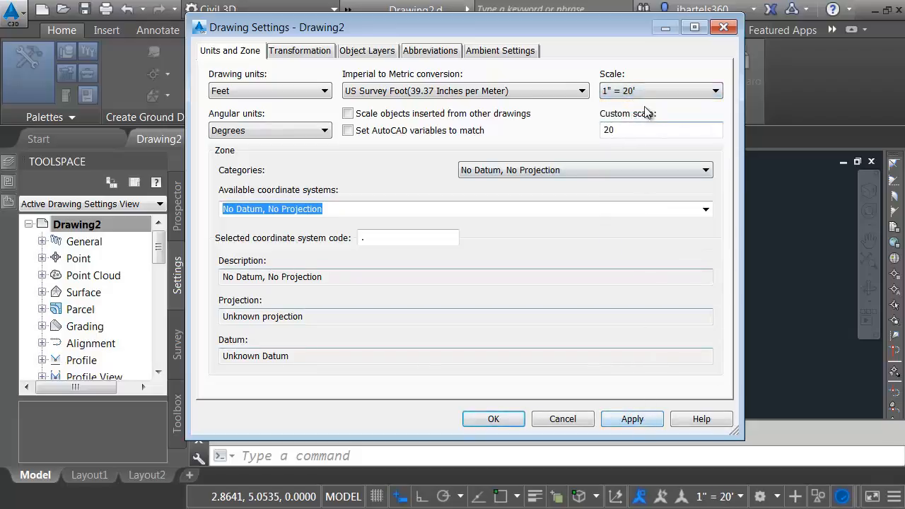
left_click(640, 92)
left_click(632, 130)
left_click(642, 417)
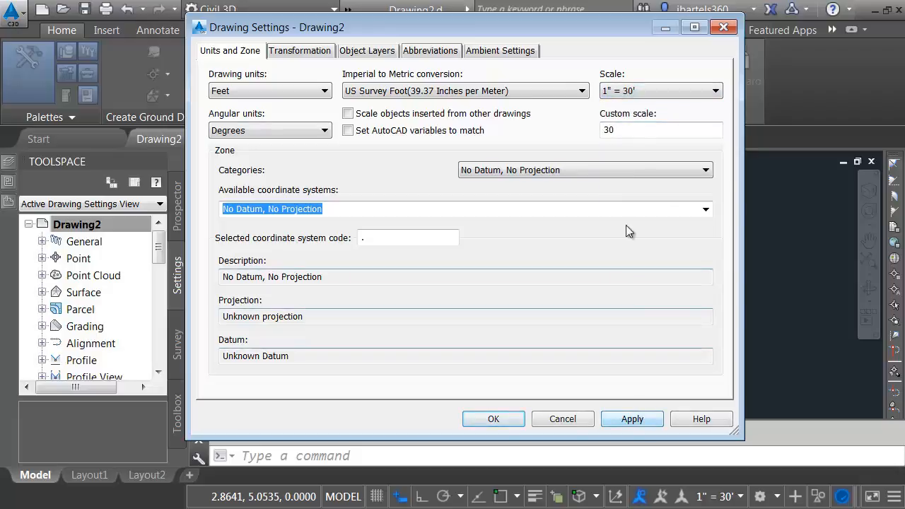
Step: Apply the drawing scales 1" = 40', 1" = 50' and 1" = 60' one after another
left_click(631, 99)
left_click(637, 141)
left_click(632, 419)
left_click(632, 92)
left_click(636, 152)
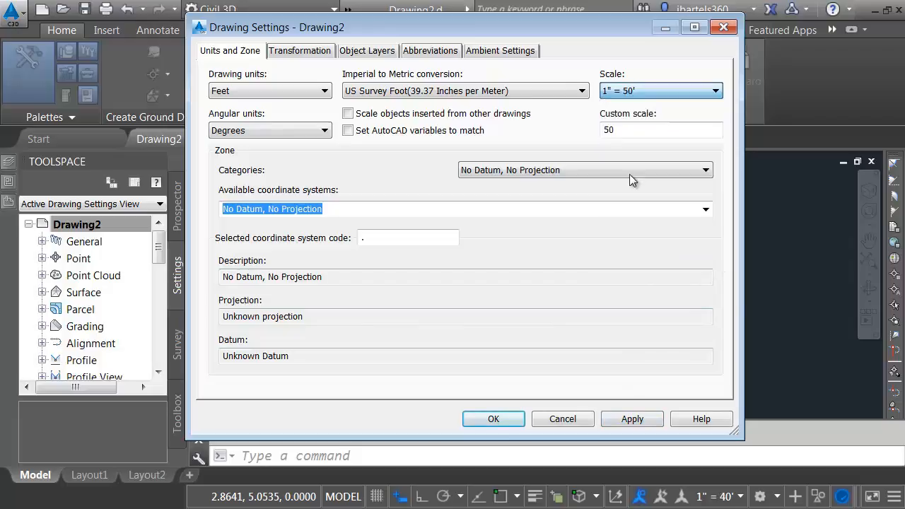
left_click(633, 417)
left_click(639, 92)
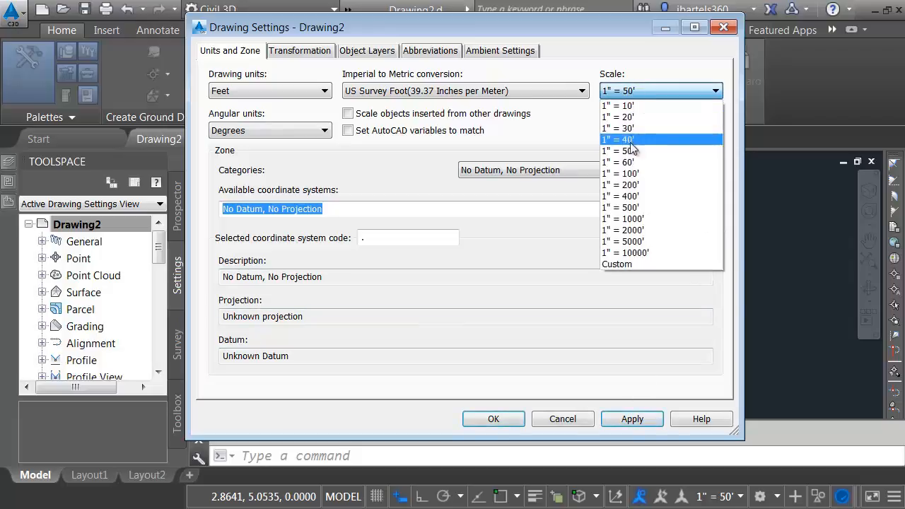
left_click(634, 163)
left_click(631, 419)
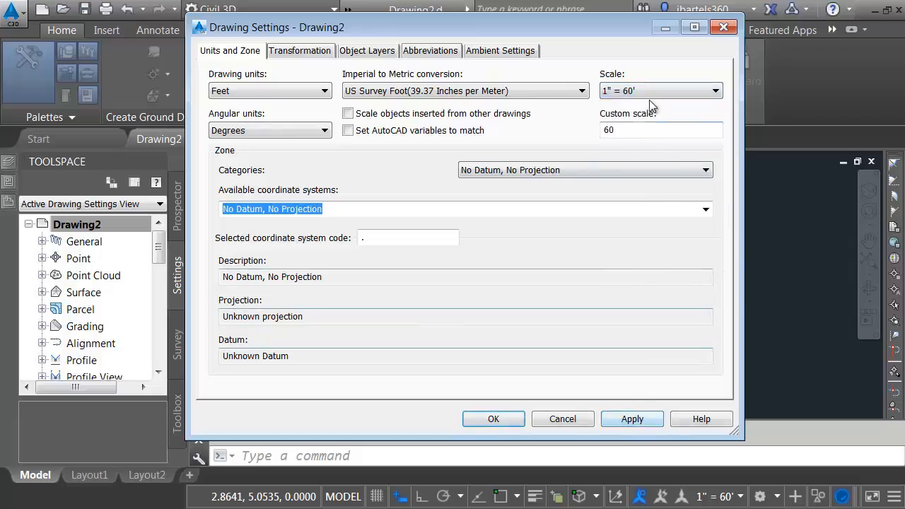
Step: Apply the drawing scale 1" = 100' and accept the drawing settings
left_click(647, 91)
left_click(633, 173)
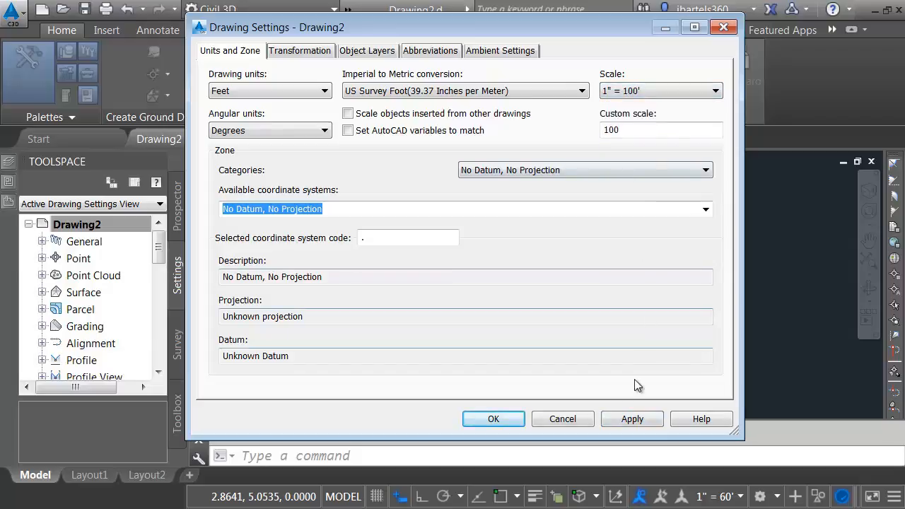
left_click(632, 419)
left_click(493, 419)
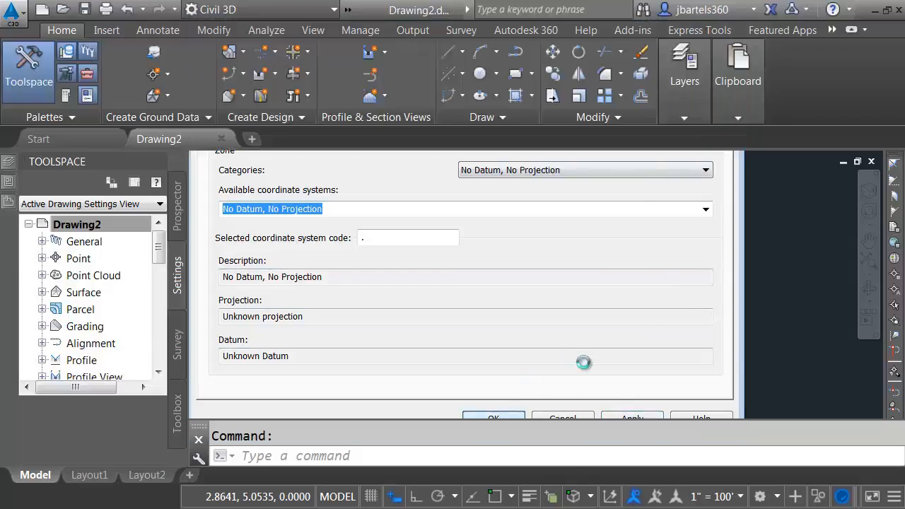
Step: Delete all scales from 1:1 through 1'-0" = 1'-0" from the drawing's scale list
left_click(740, 497)
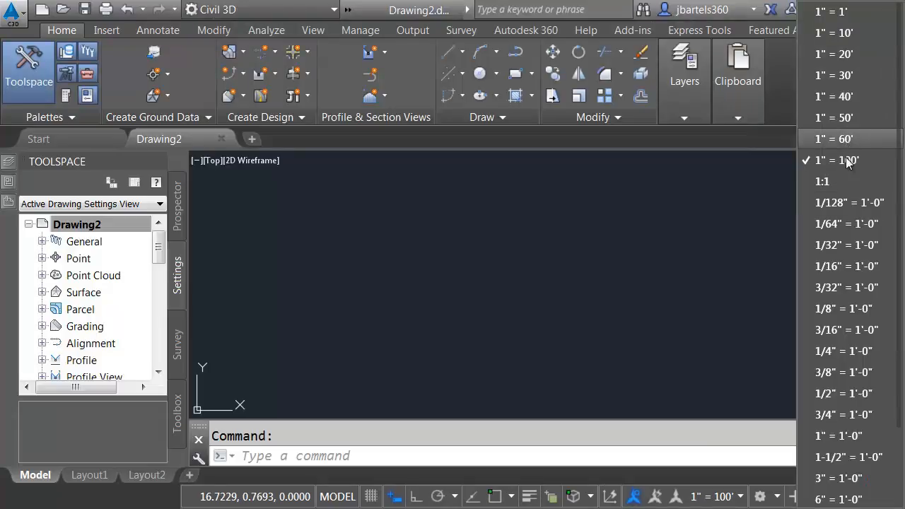
scroll(861, 293, "down", 2)
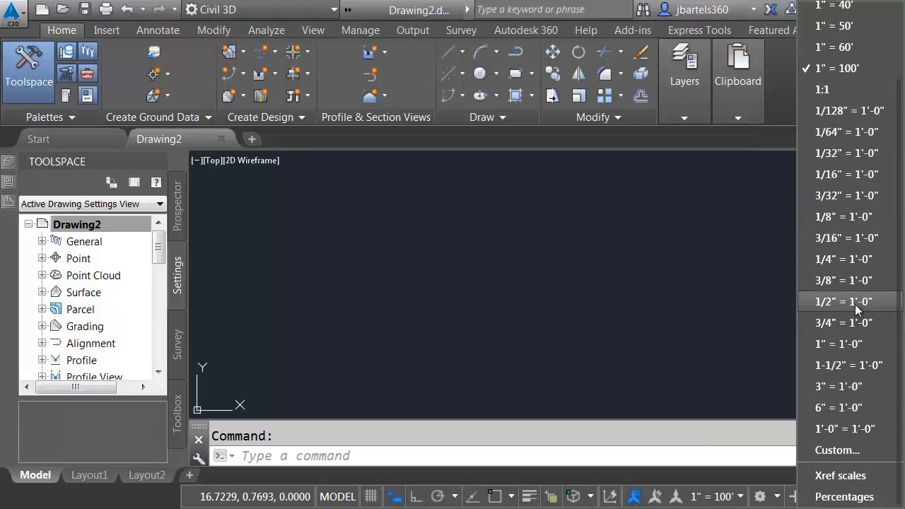
left_click(836, 451)
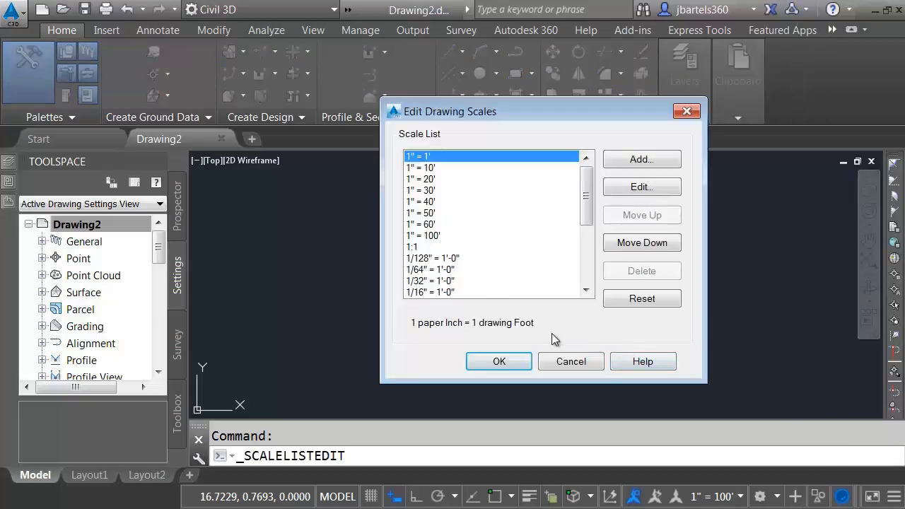
left_click(414, 248)
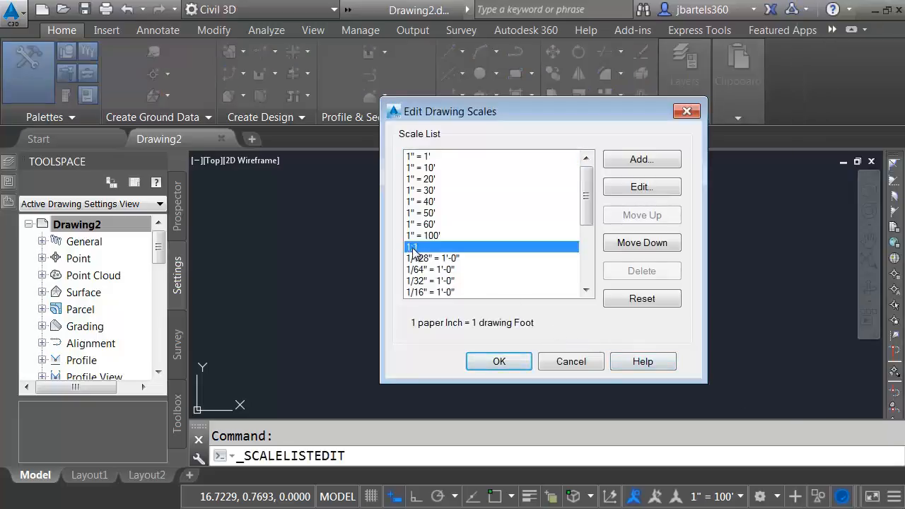
left_click_drag(589, 196, 588, 251)
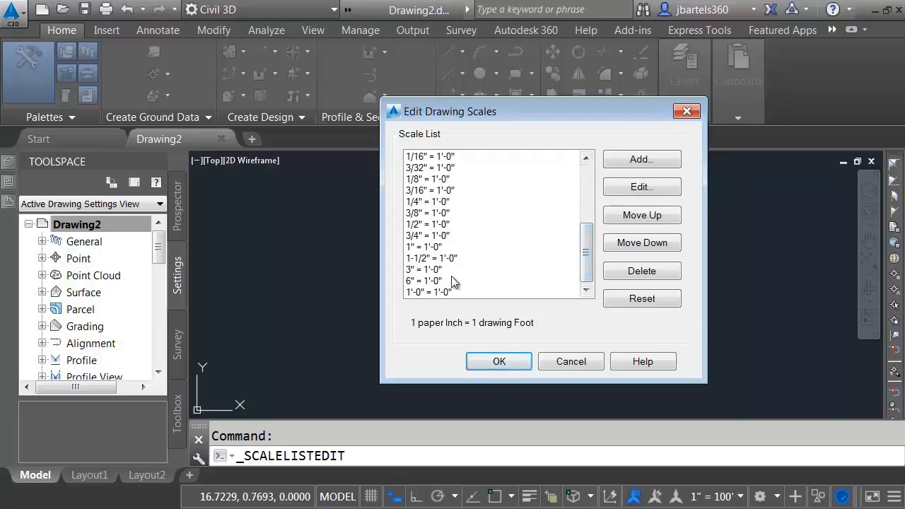
left_click(432, 292, "shift")
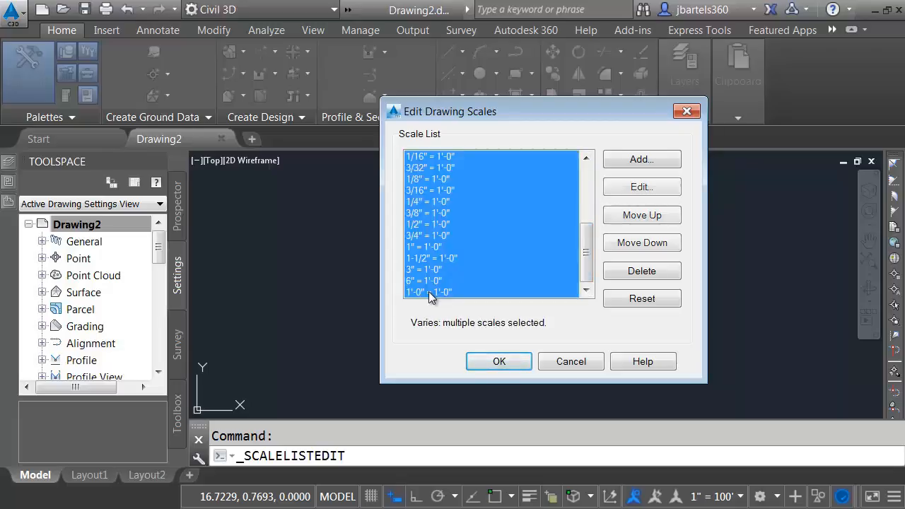
left_click(620, 273)
left_click(516, 357)
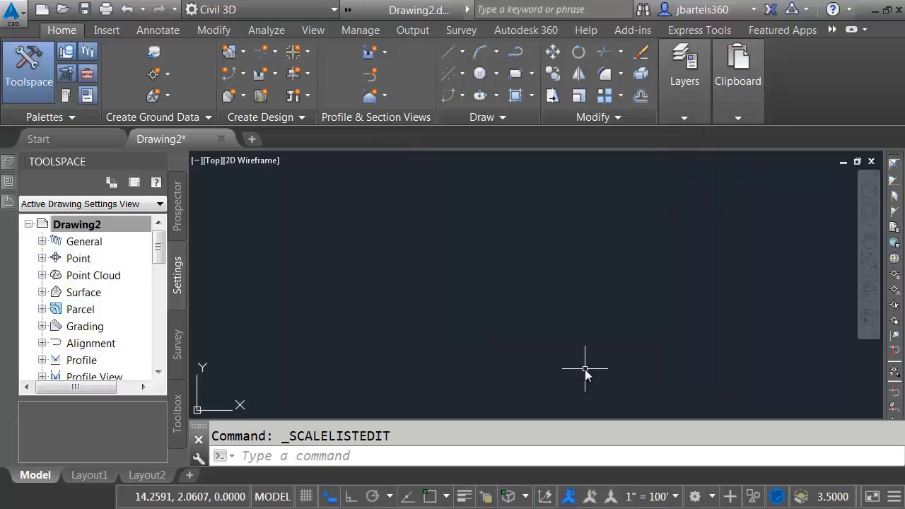
Step: Review the remaining annotation scales and the options for editing the scale list
left_click(664, 493)
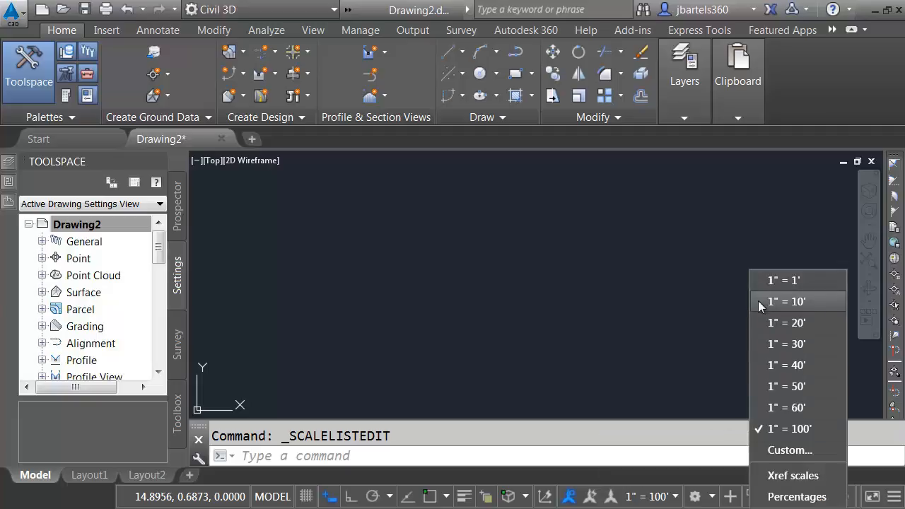
left_click(781, 450)
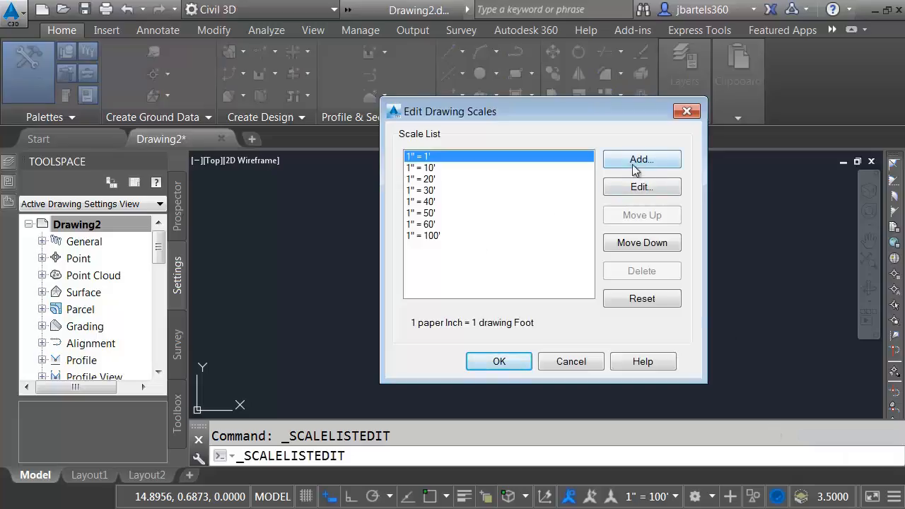
left_click(686, 112)
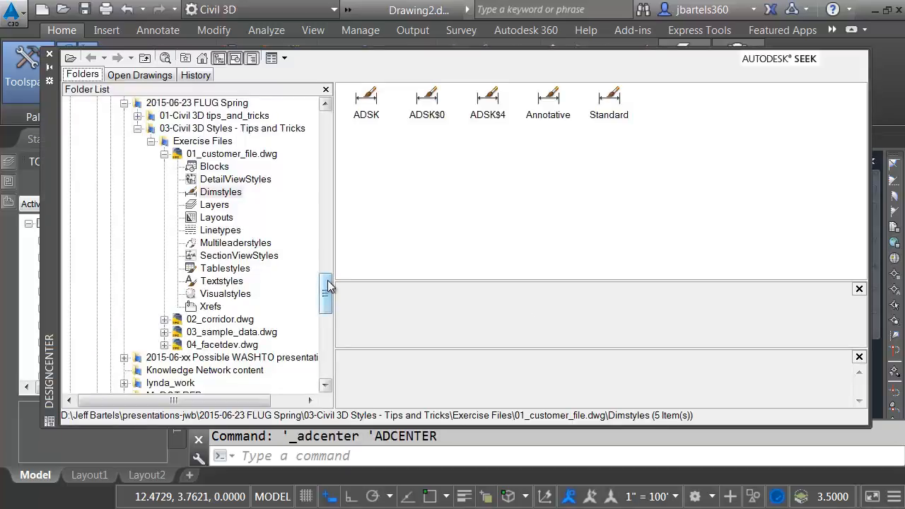
Step: Browse to the Exercise Files folder and list the content categories of 01_customer_file.dwg
mouse_move(327, 287)
left_mouse_down()
mouse_move(327, 271)
mouse_move(328, 281)
left_mouse_up()
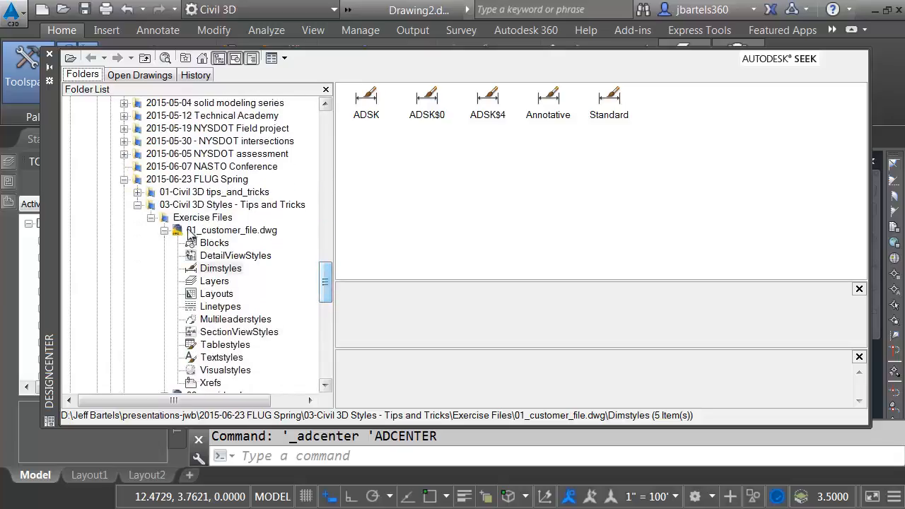
left_click(151, 219)
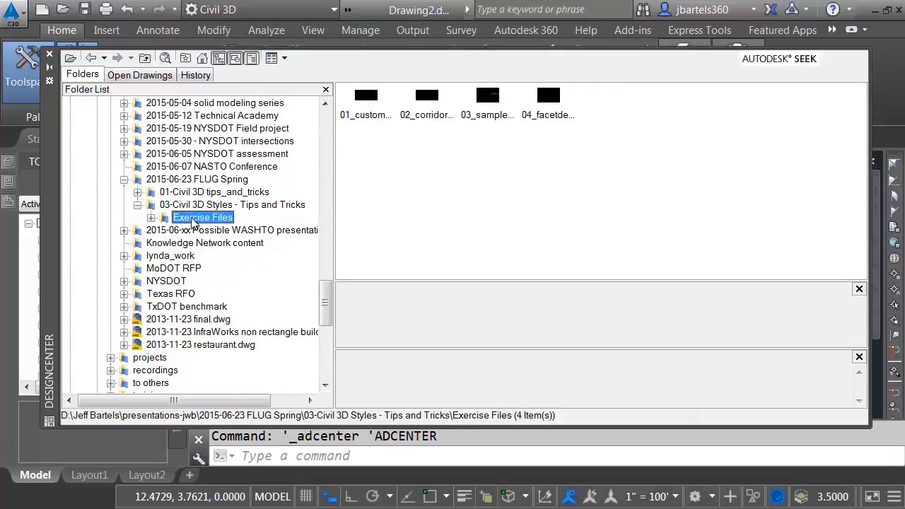
left_click(151, 218)
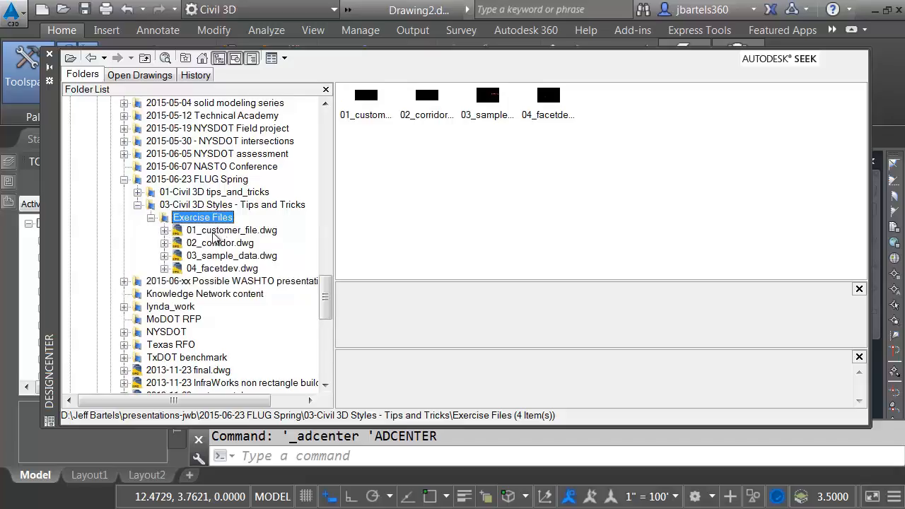
left_click(164, 230)
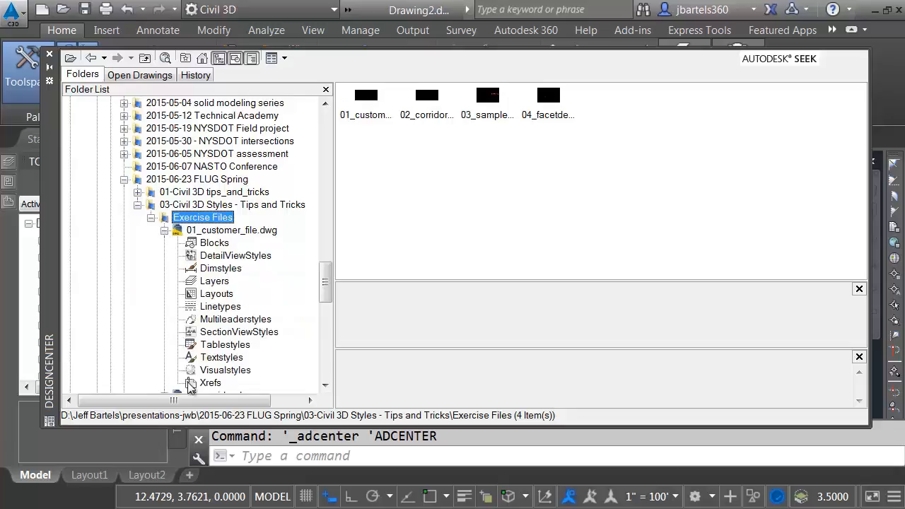
Step: Bring all layers of 01_customer_file.dwg, from -BNDRYCOR through Z-VIEWFRAME, into the current drawing
left_click(216, 281)
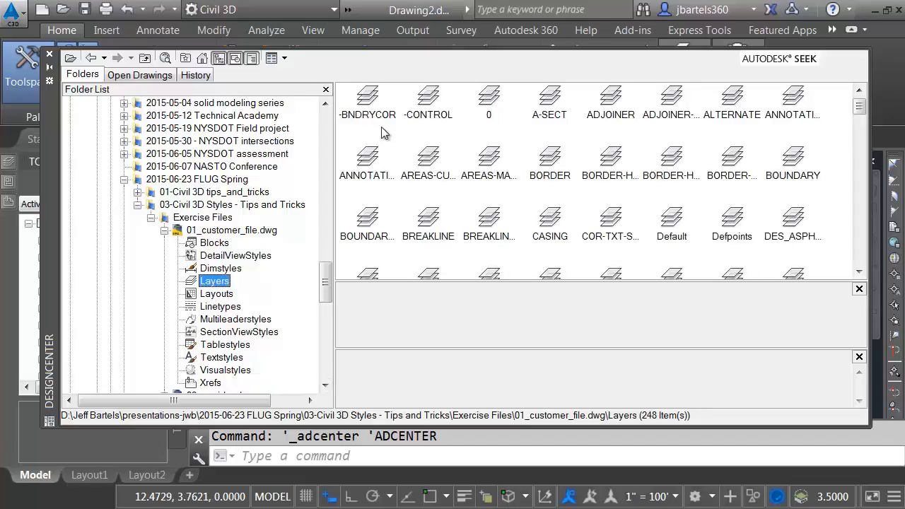
left_click(370, 100)
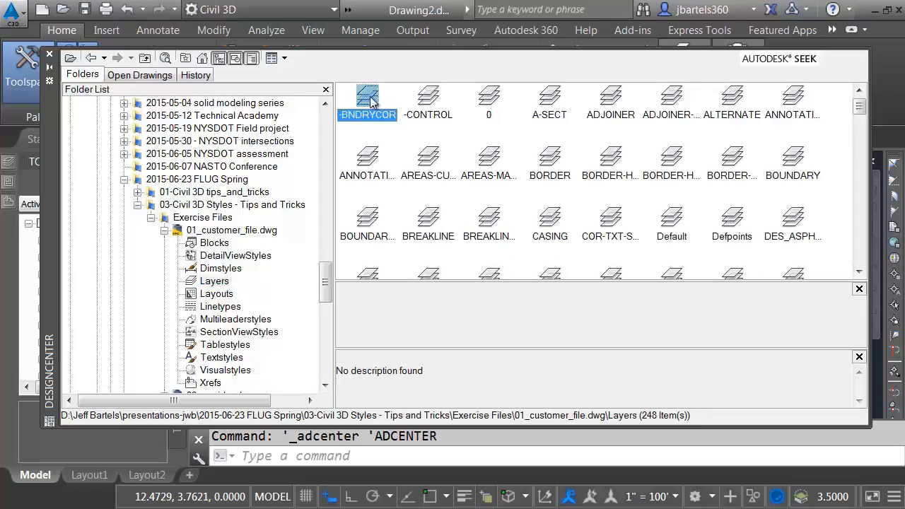
left_click_drag(860, 106, 834, 251)
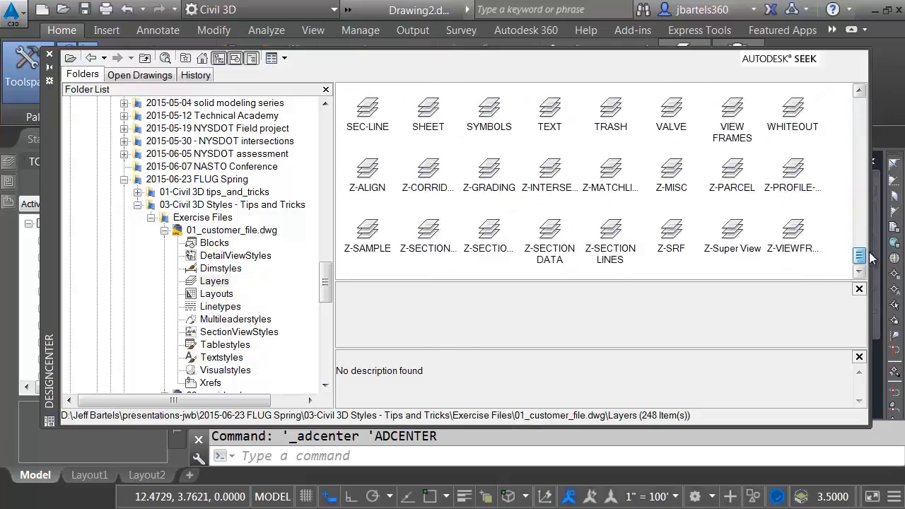
left_click(792, 242, "shift")
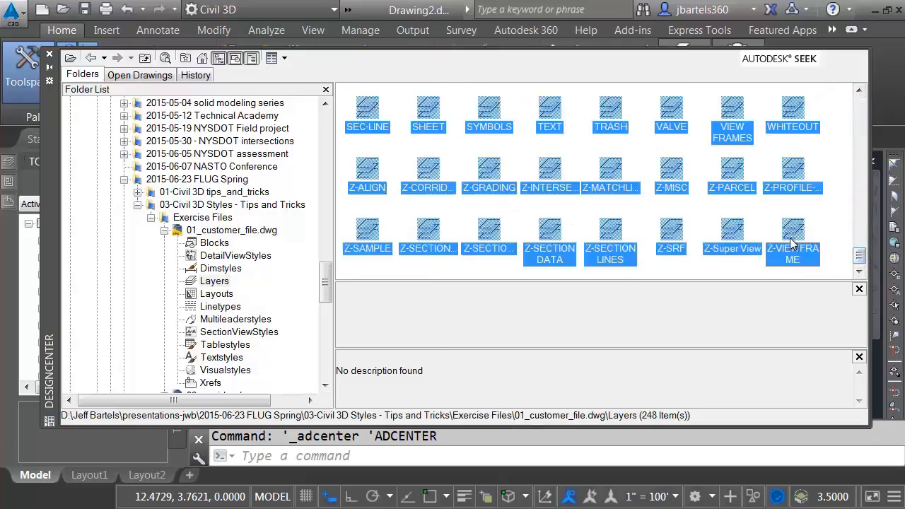
left_click_drag(792, 242, 876, 368)
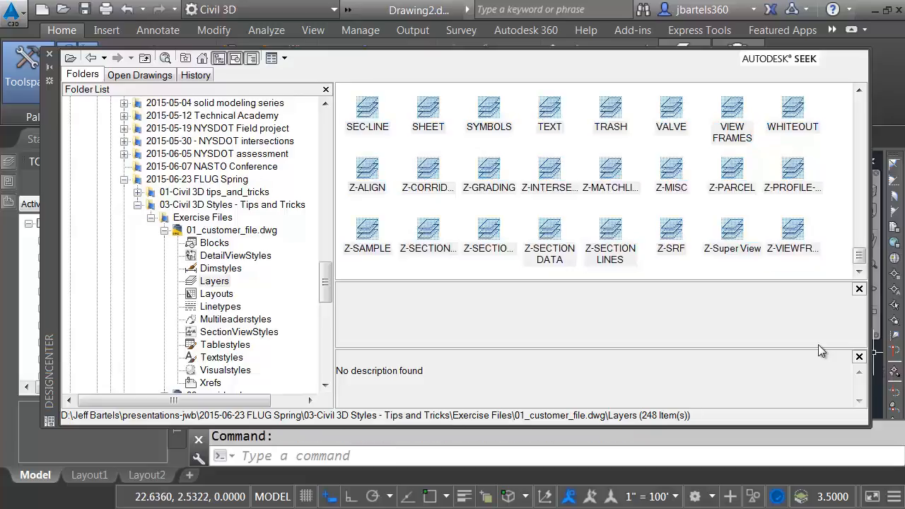
key("ctrl+a")
right_click(730, 228)
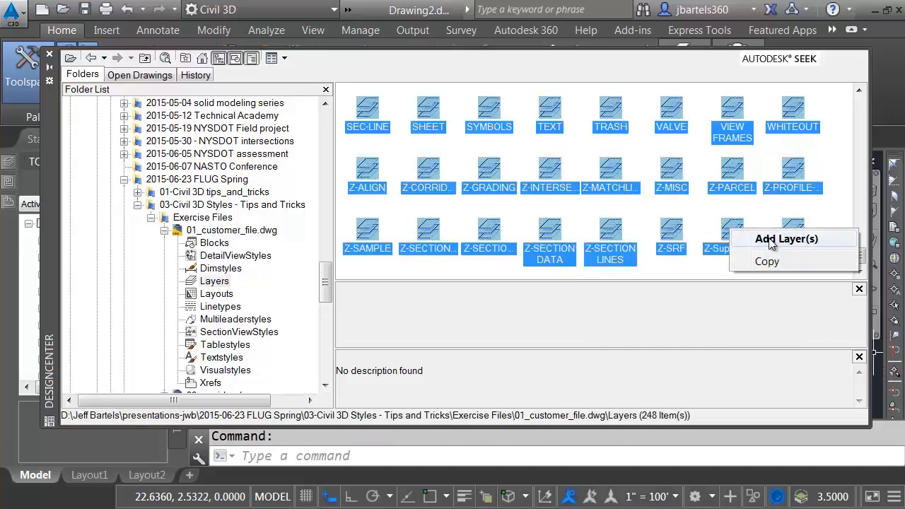
Step: Bring the text styles ADSK-General Notes and ROMANS from 01_customer_file.dwg into the current drawing
left_click(223, 358)
mouse_move(487, 98)
left_mouse_down()
mouse_move(556, 192)
mouse_move(876, 371)
left_mouse_up()
mouse_move(489, 163)
left_mouse_down()
mouse_move(554, 237)
mouse_move(877, 374)
mouse_move(881, 386)
left_mouse_up()
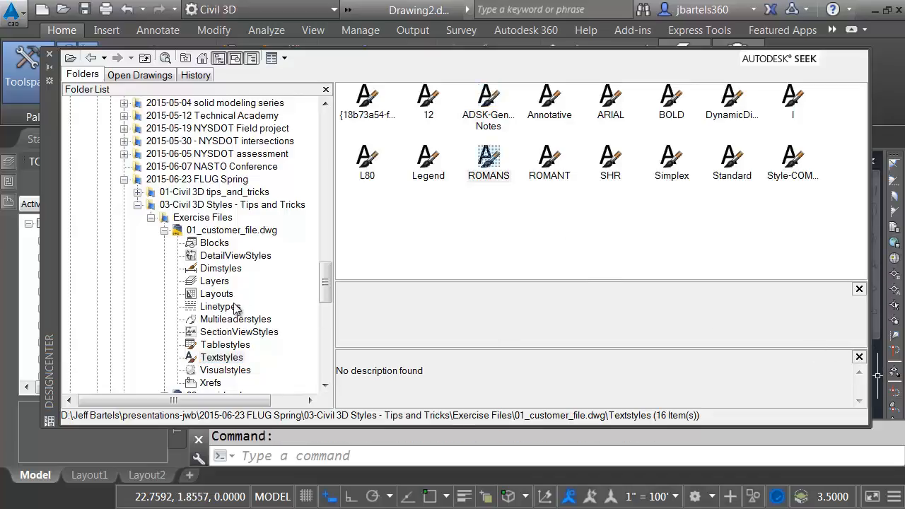
Step: Bring the dimension styles ADSK, ADSK$0 and ADSK$4 from the customer file into the drawing and close the content browser
left_click(221, 269)
mouse_move(502, 126)
left_mouse_down()
mouse_move(351, 88)
mouse_move(455, 162)
mouse_move(882, 385)
left_mouse_up()
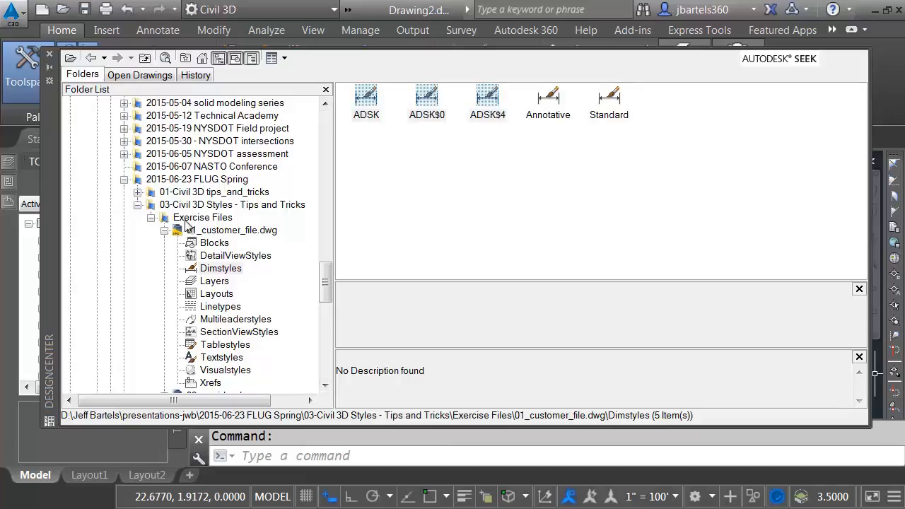
left_click(49, 53)
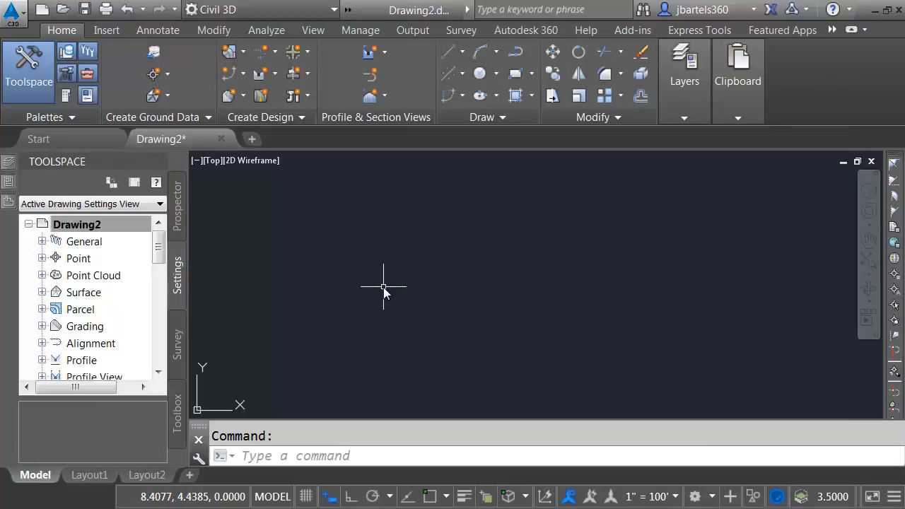
Step: Open the drawing's label style defaults, expand all property groups and set the label text style to ROMANS
right_click(71, 225)
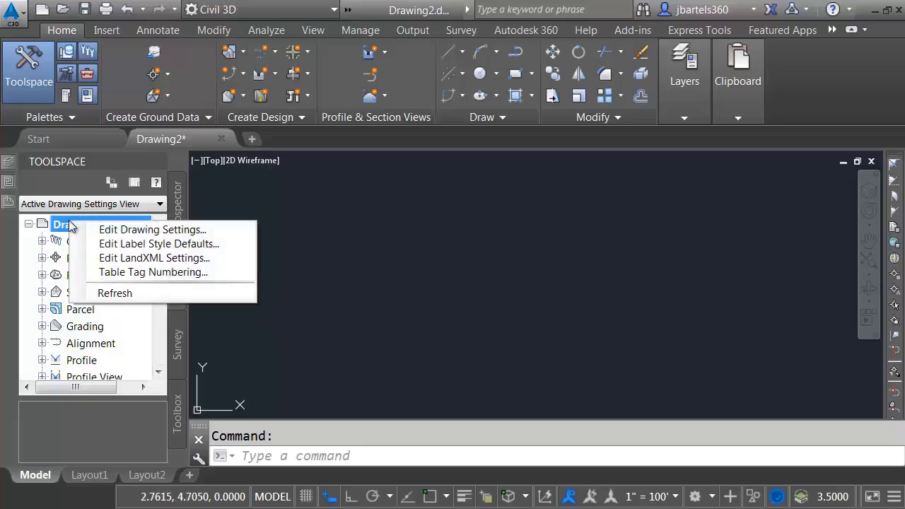
left_click(103, 245)
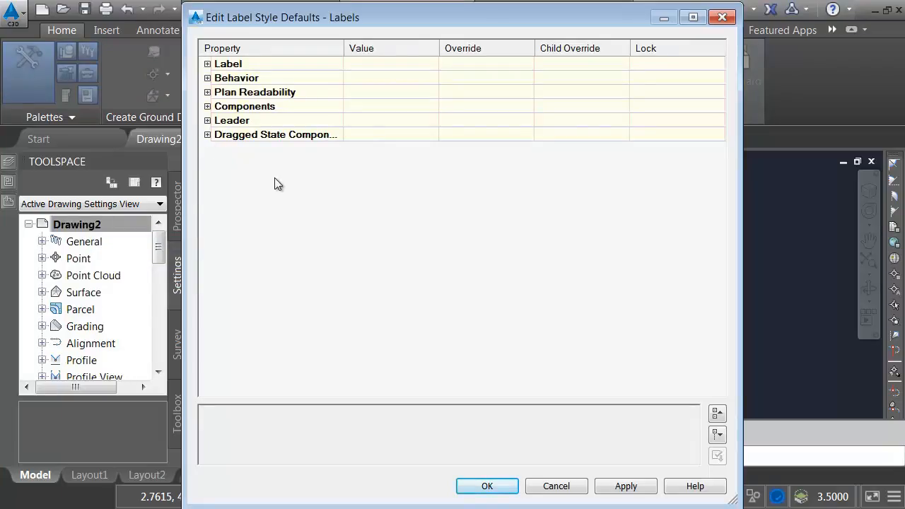
left_click(207, 63)
left_click(207, 120)
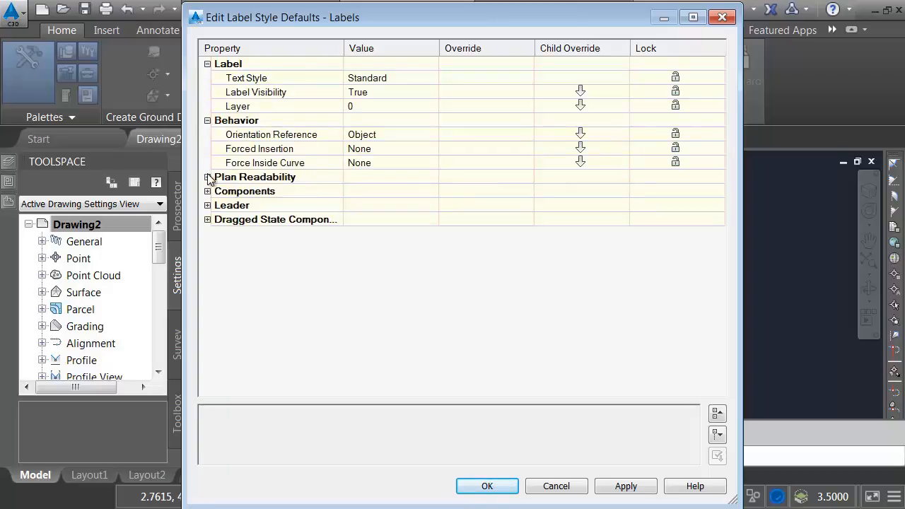
left_click(717, 436)
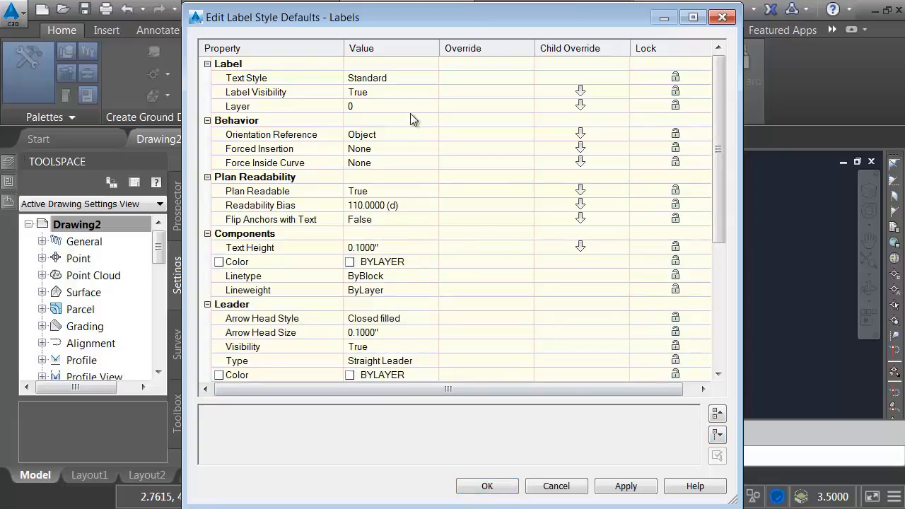
left_click(393, 78)
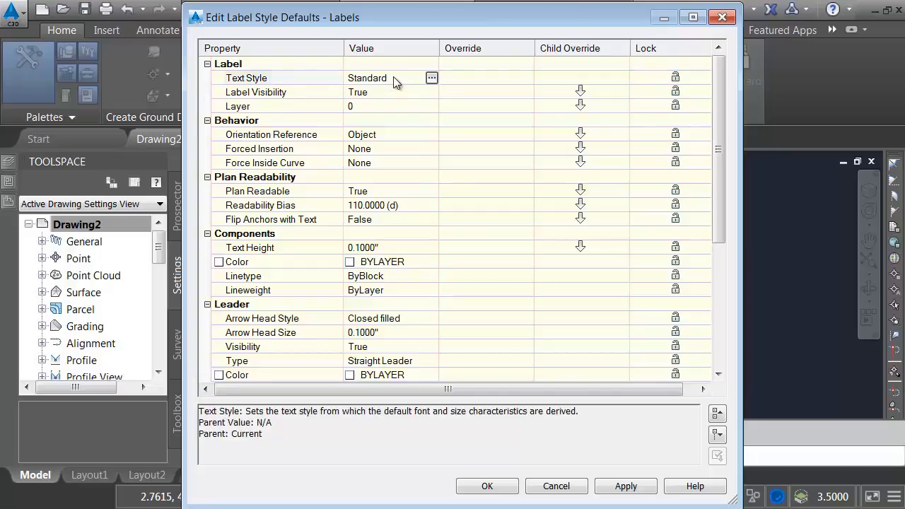
left_click(431, 78)
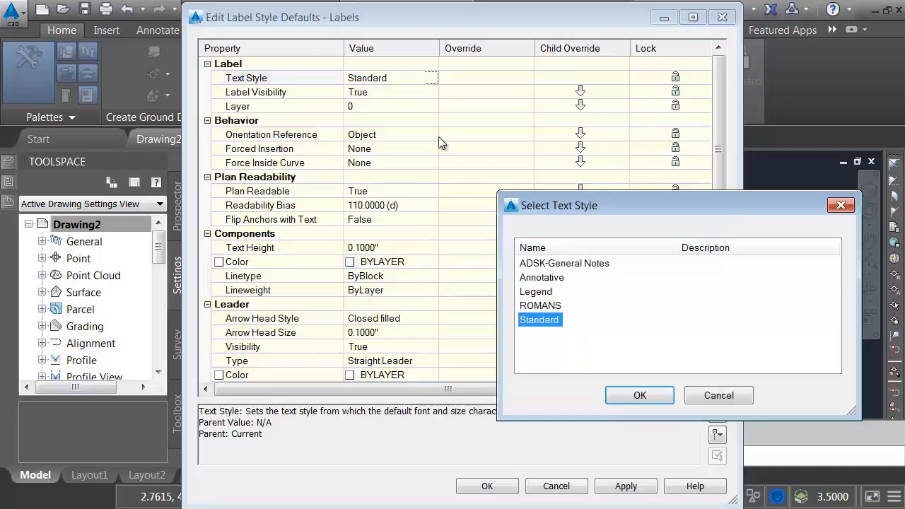
left_click(532, 307)
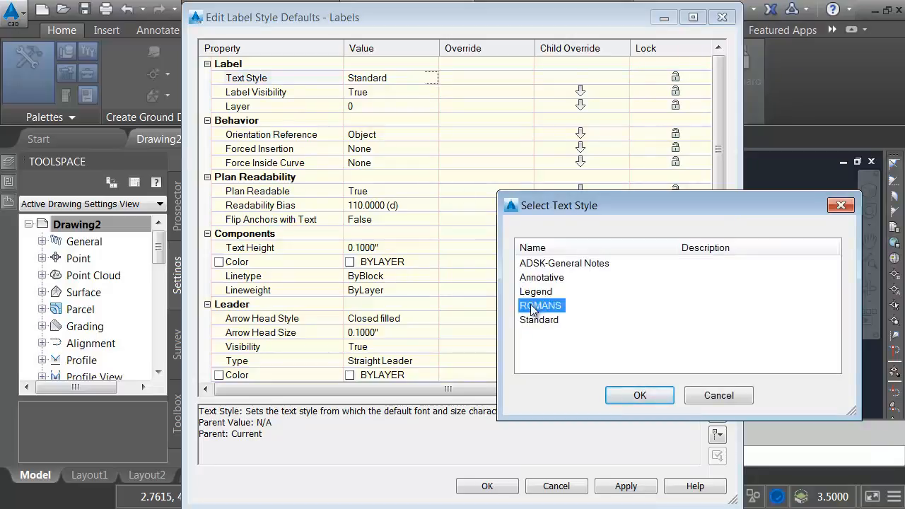
left_click(627, 397)
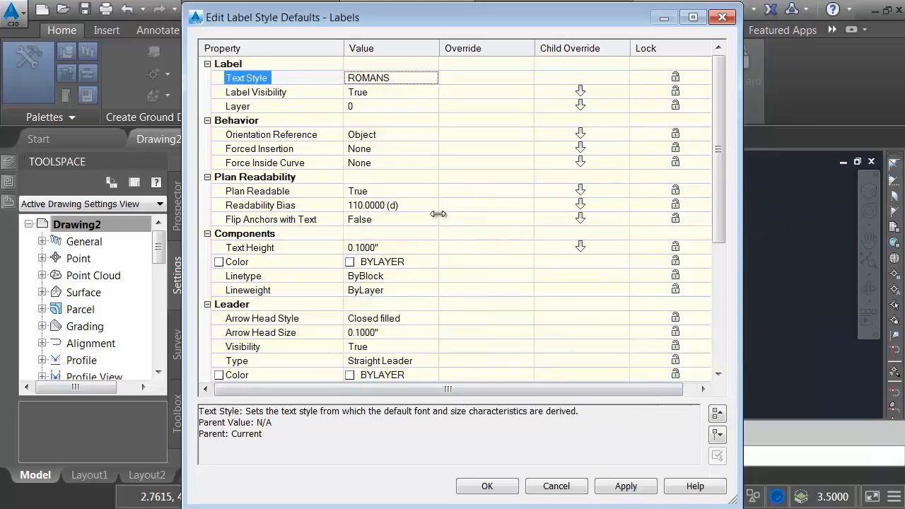
Step: Set the default plan readability bias to 90 degrees
left_click(382, 206)
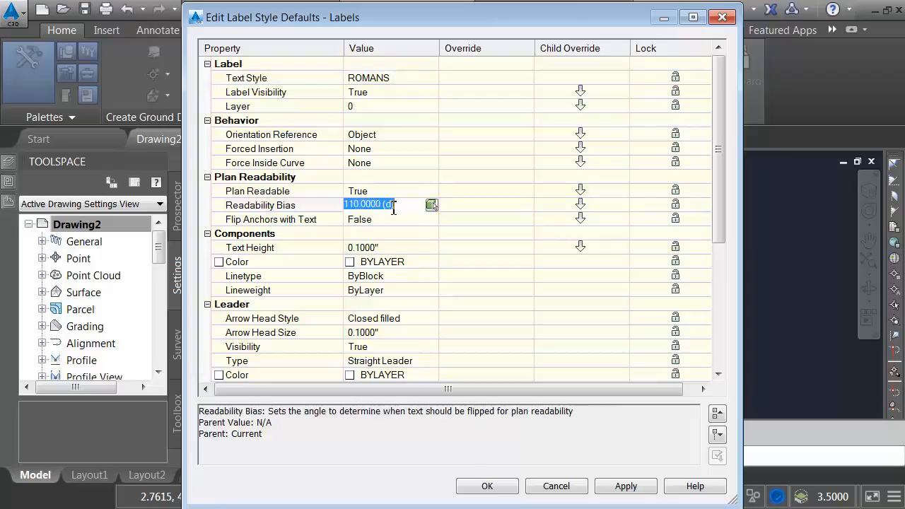
type("90")
key("Return")
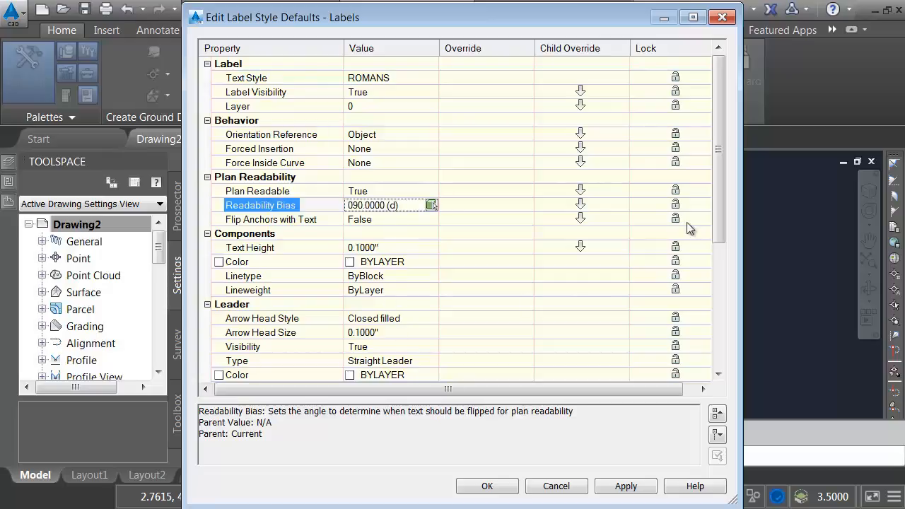
Step: Set the default text height to 0.125" for both the label components and the dragged state components
left_click_drag(717, 212, 720, 273)
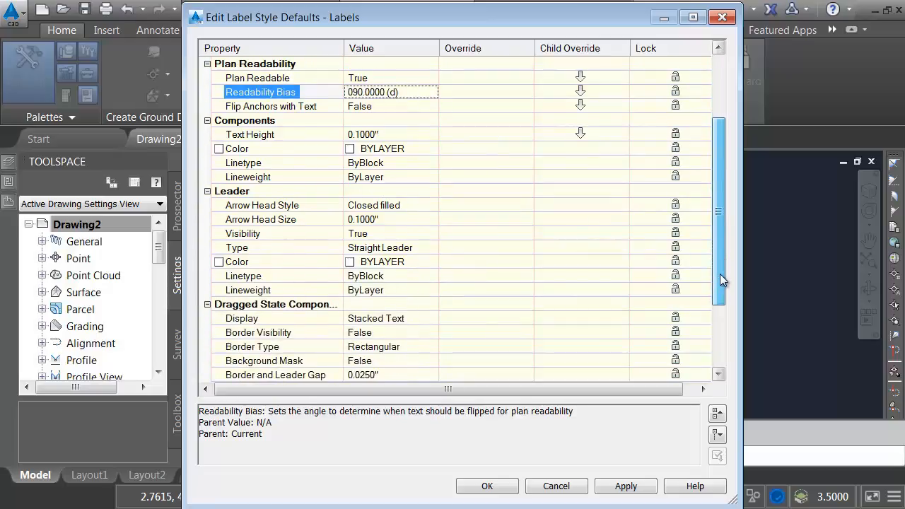
left_click(360, 135)
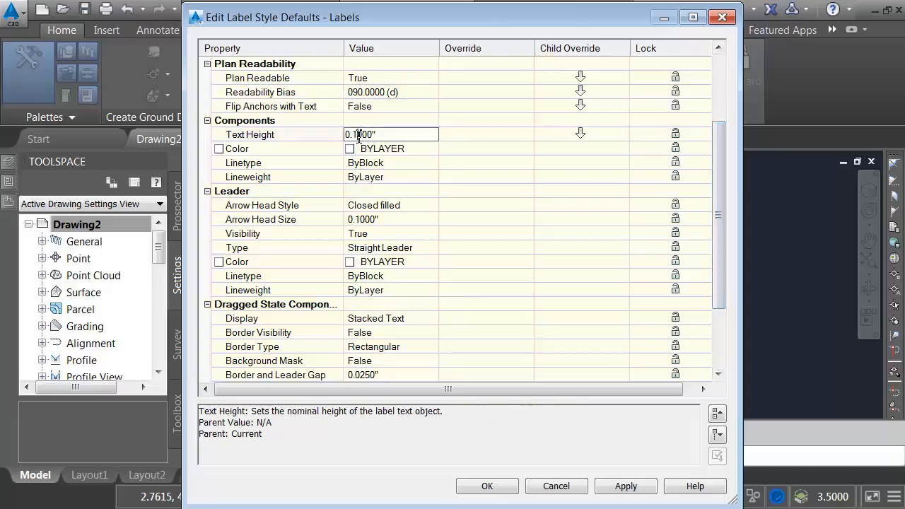
left_click_drag(362, 136, 368, 139)
type("25")
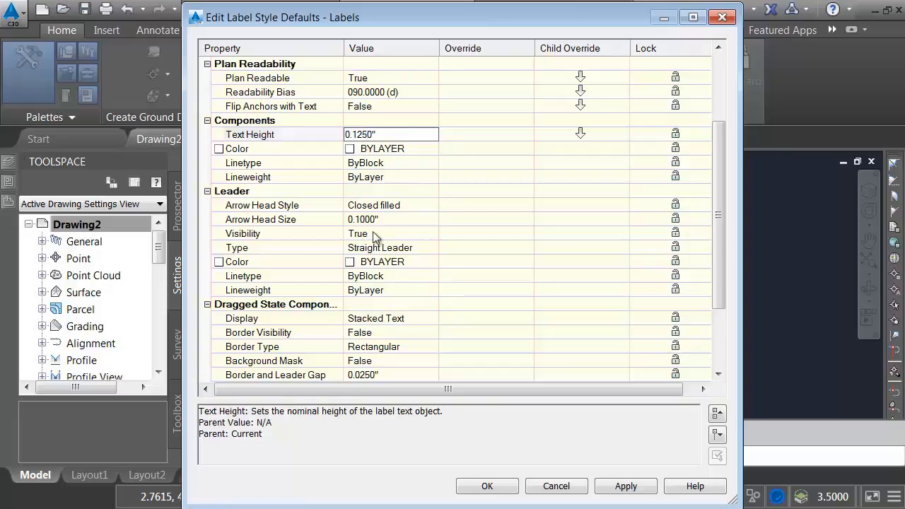
scroll(718, 226, "down", 1)
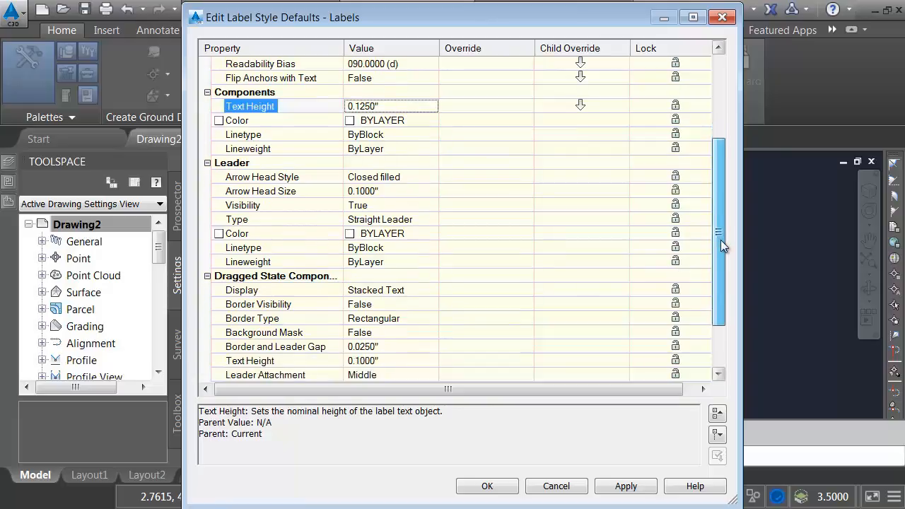
left_click(368, 346)
left_click_drag(357, 347, 368, 347)
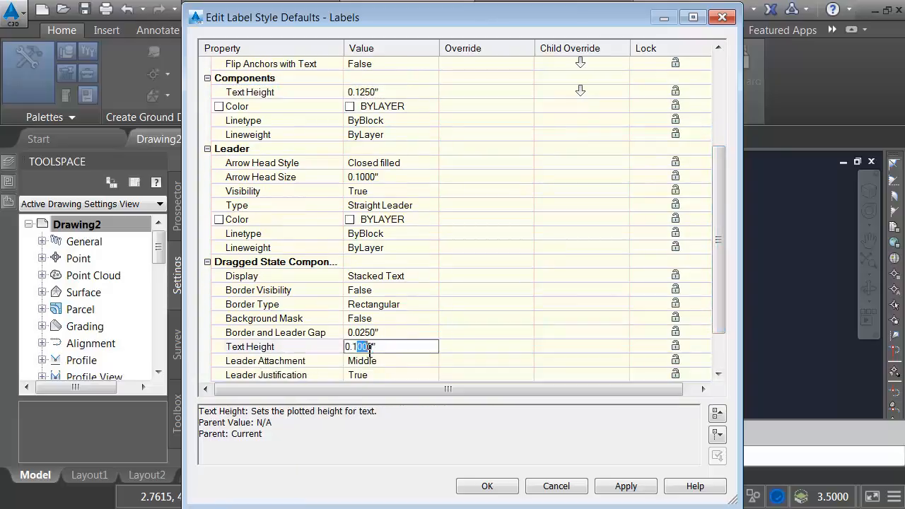
type("25")
left_click(400, 332)
Step: Apply child overrides to every label, behavior and plan readability property that allows one and to the component text height, and accept the defaults
left_click_drag(715, 264, 722, 173)
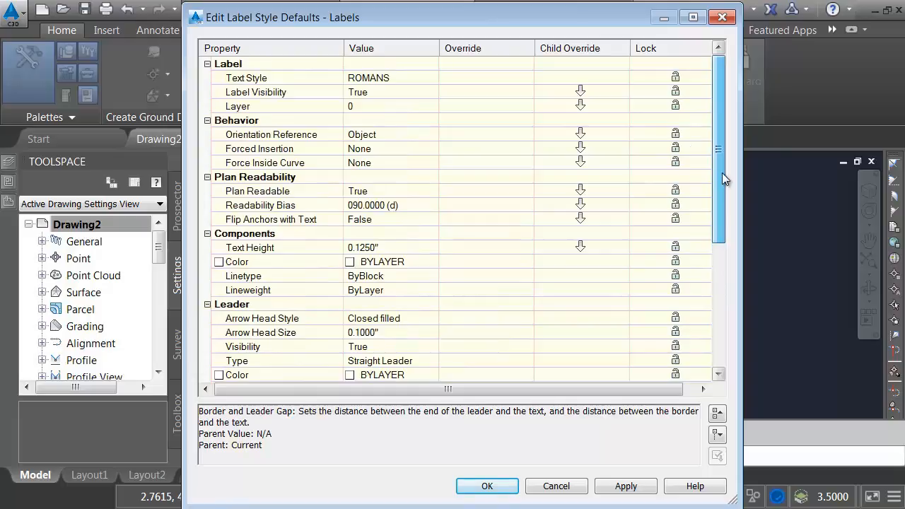
left_click(582, 94)
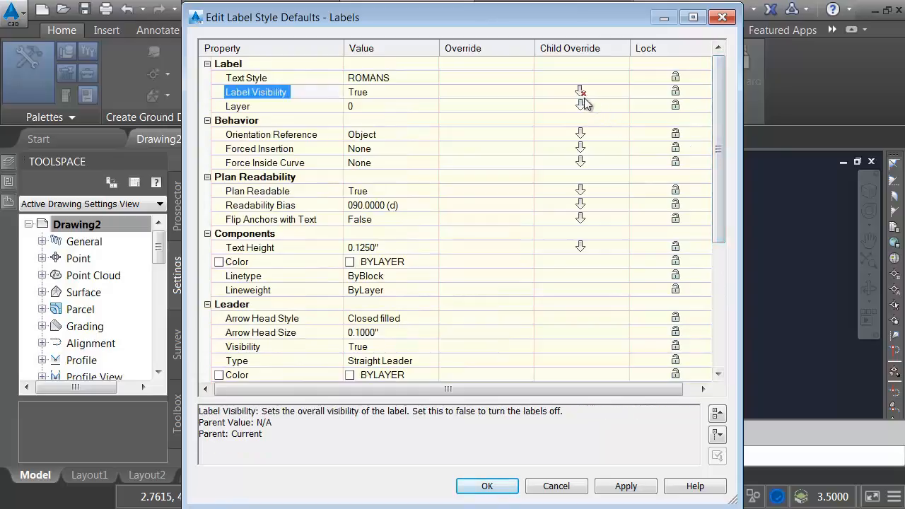
left_click(581, 106)
left_click(582, 134)
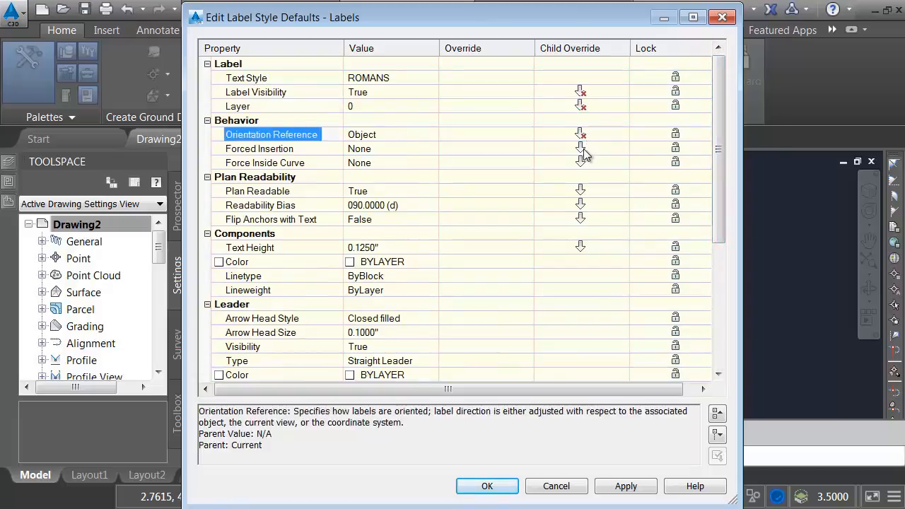
left_click(583, 149)
left_click(581, 163)
left_click(581, 191)
left_click(581, 205)
left_click(581, 220)
left_click(582, 247)
left_click(487, 486)
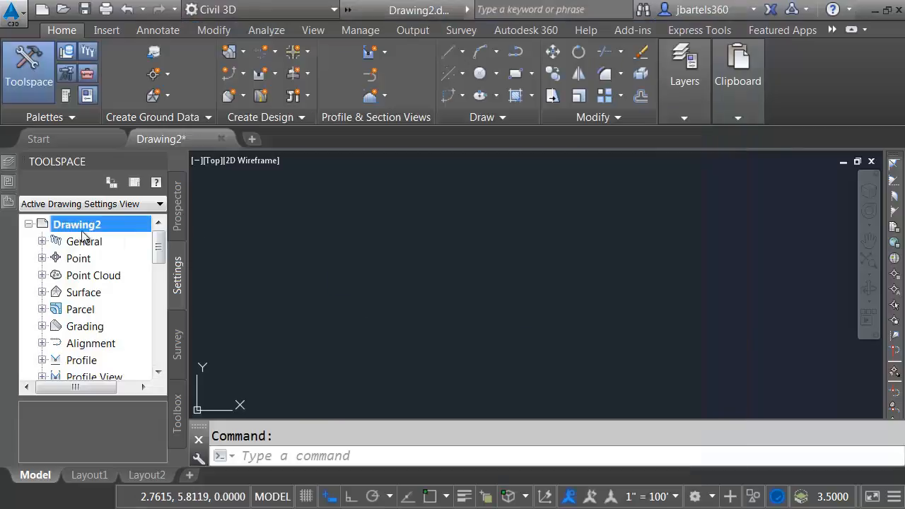
Step: Reopen the drawing's label style defaults and expand all property groups to check the values and child overrides
right_click(78, 224)
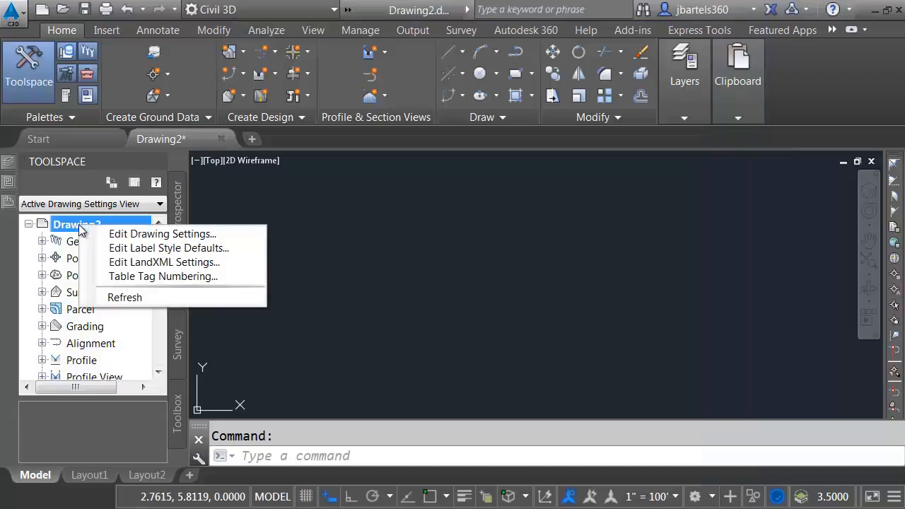
left_click(111, 248)
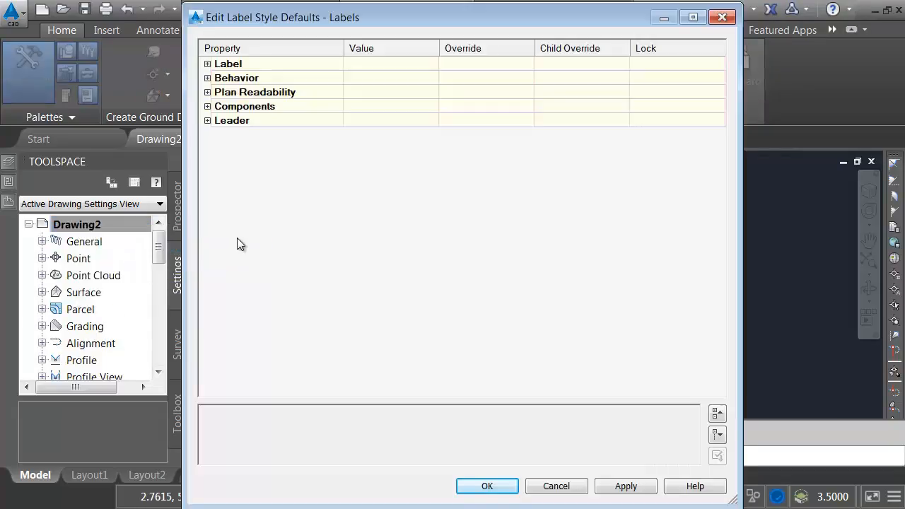
left_click(716, 413)
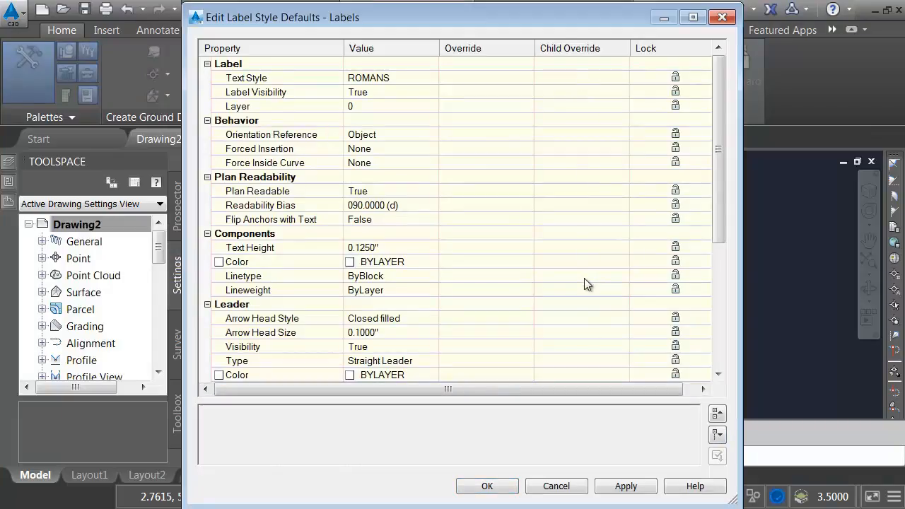
Step: Accept the label style defaults and open the drawing settings to review the object layer assignments
left_click(486, 486)
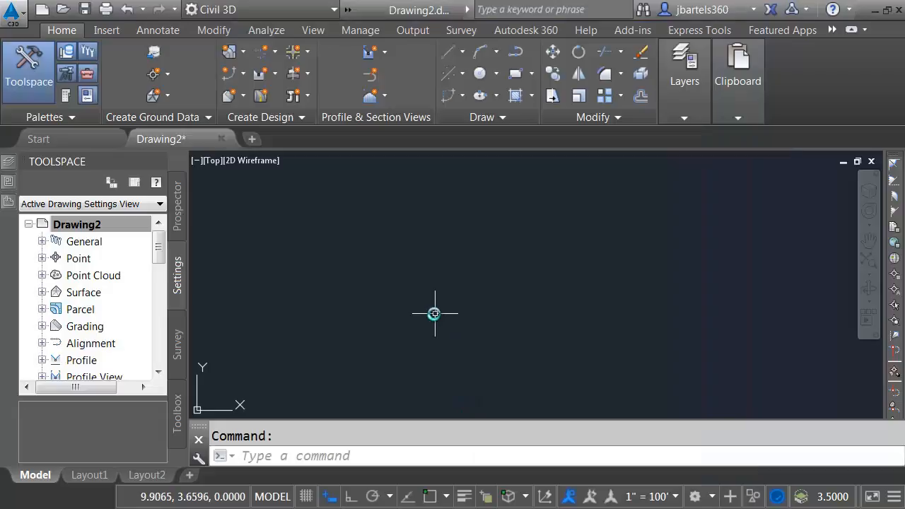
left_click(335, 299)
right_click(90, 224)
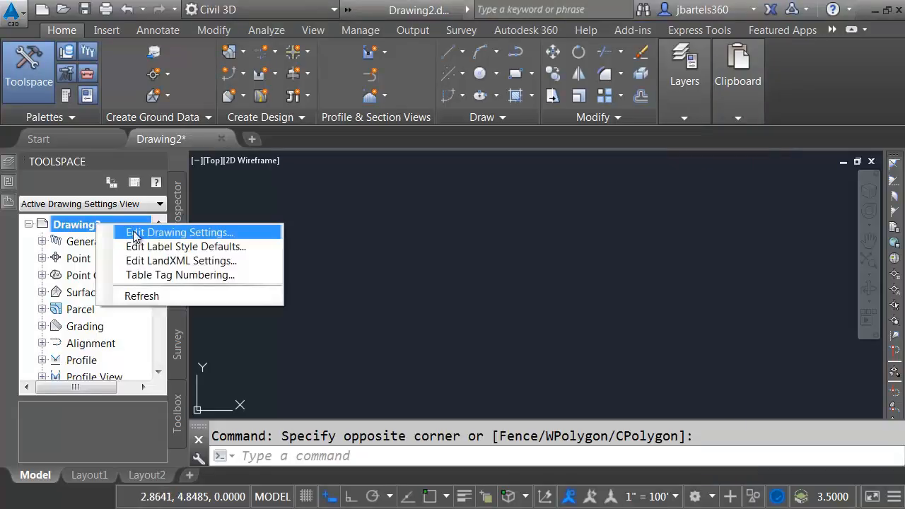
left_click(134, 236)
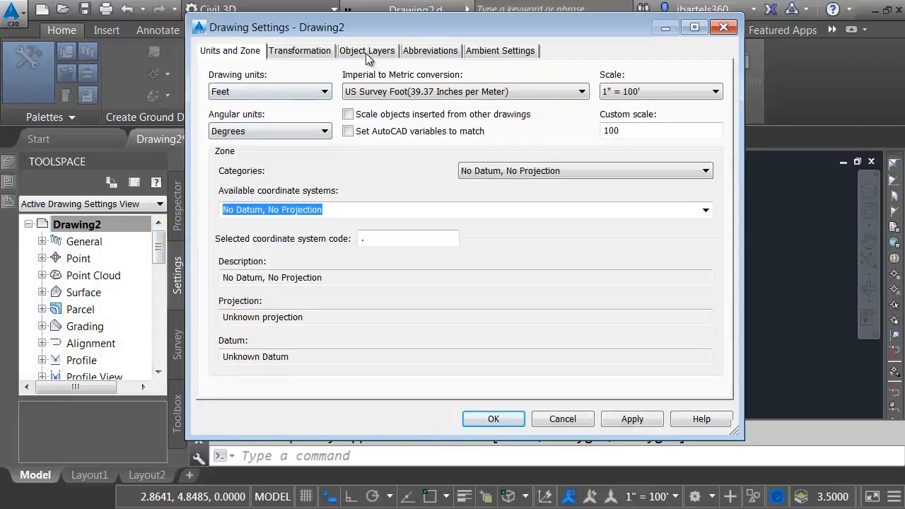
left_click(368, 50)
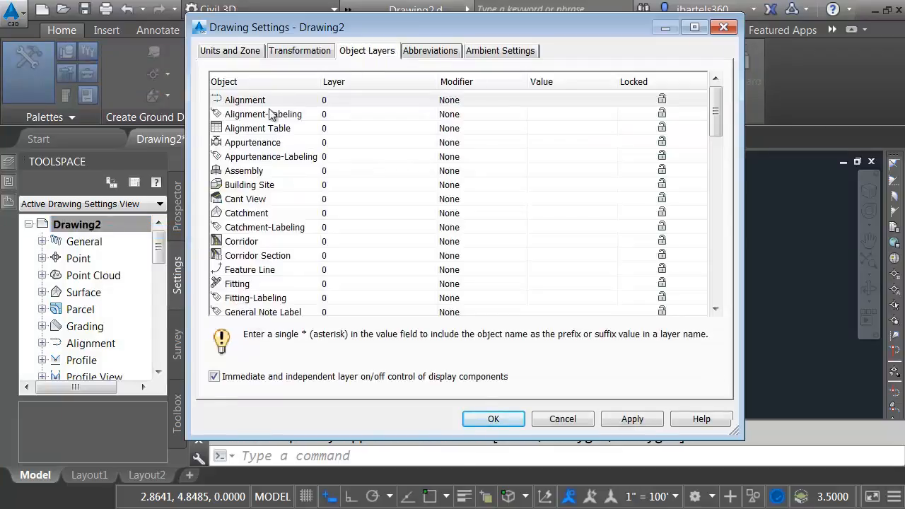
mouse_move(717, 115)
left_mouse_down()
mouse_move(720, 278)
mouse_move(728, 113)
left_mouse_up()
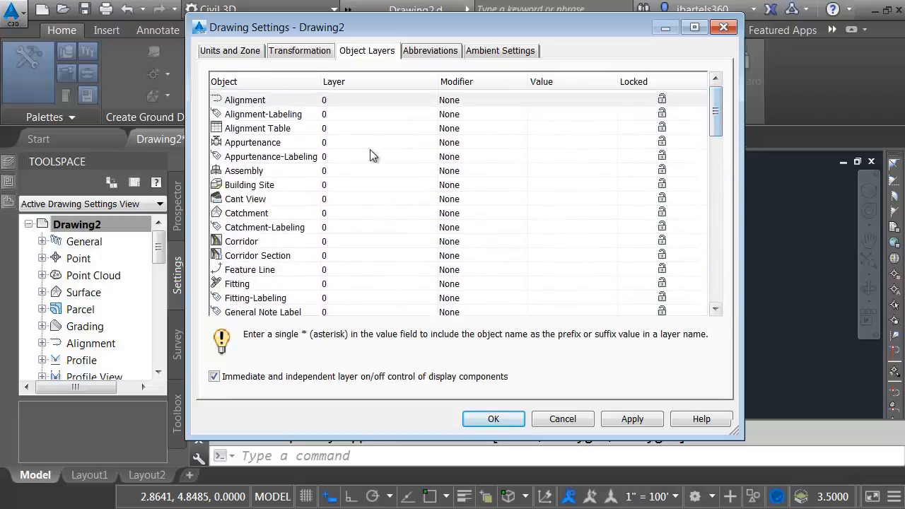
Step: Assign the drawing's Z-ALIGN layer to the Alignment object and accept the drawing settings
left_click(340, 100)
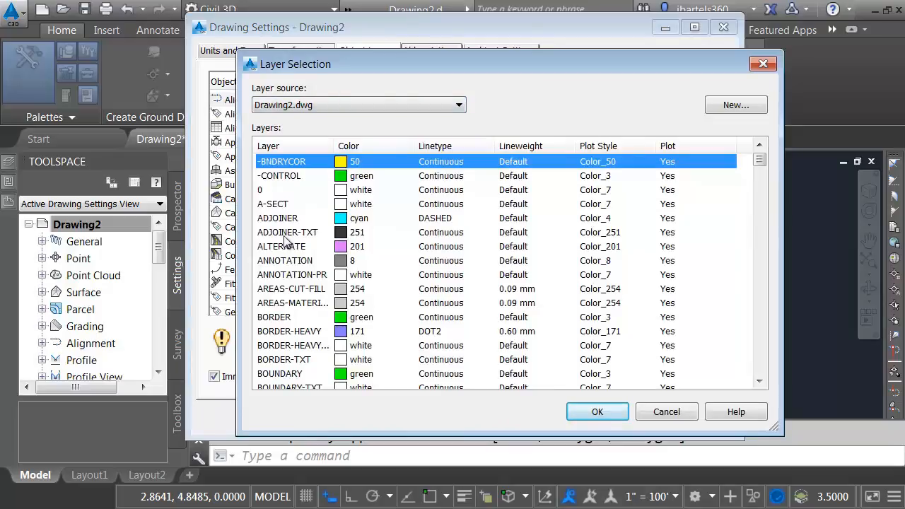
left_click(347, 103)
left_click(332, 118)
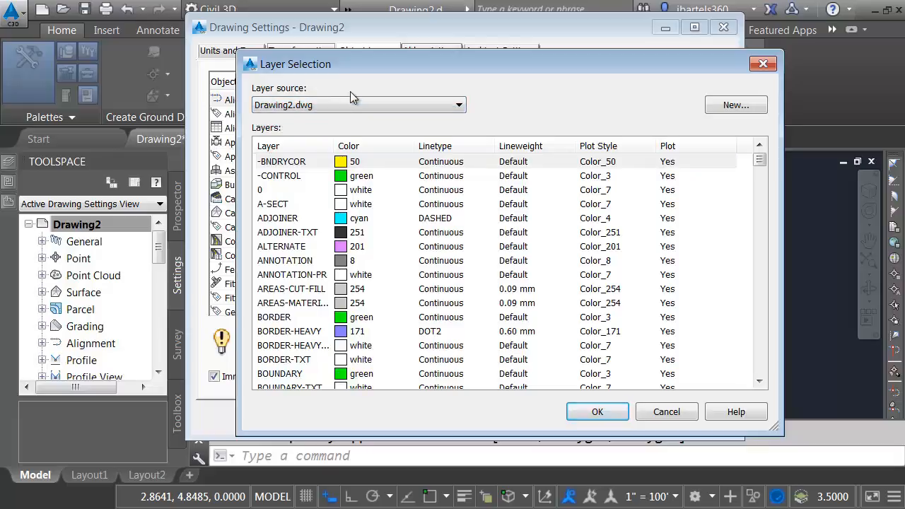
left_click_drag(759, 160, 772, 357)
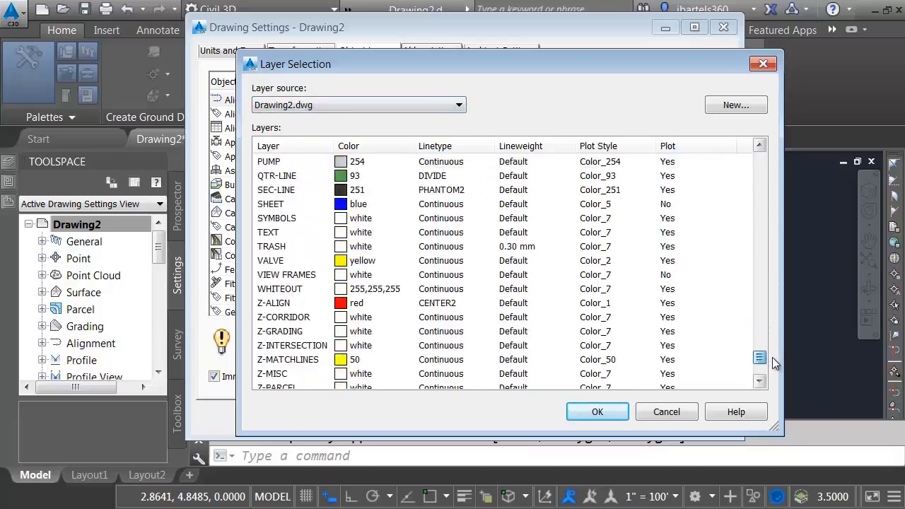
left_click(270, 309)
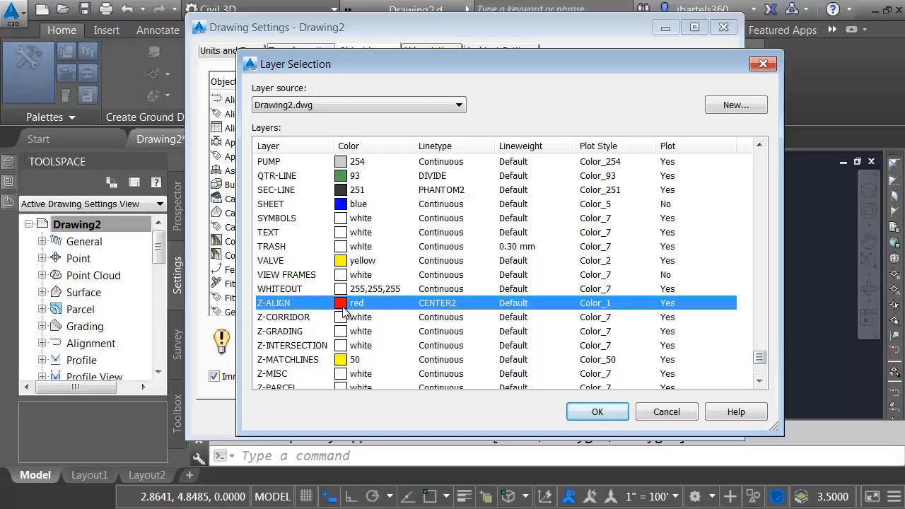
left_click(596, 412)
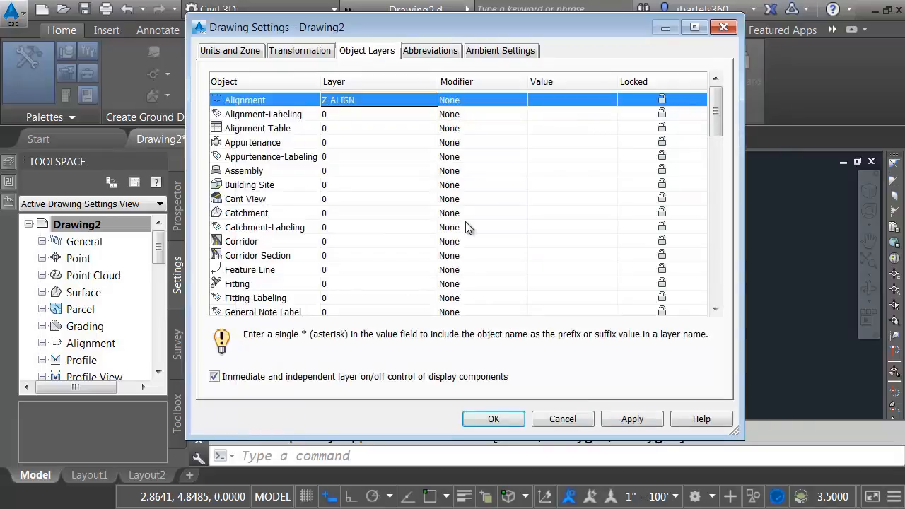
left_click(491, 418)
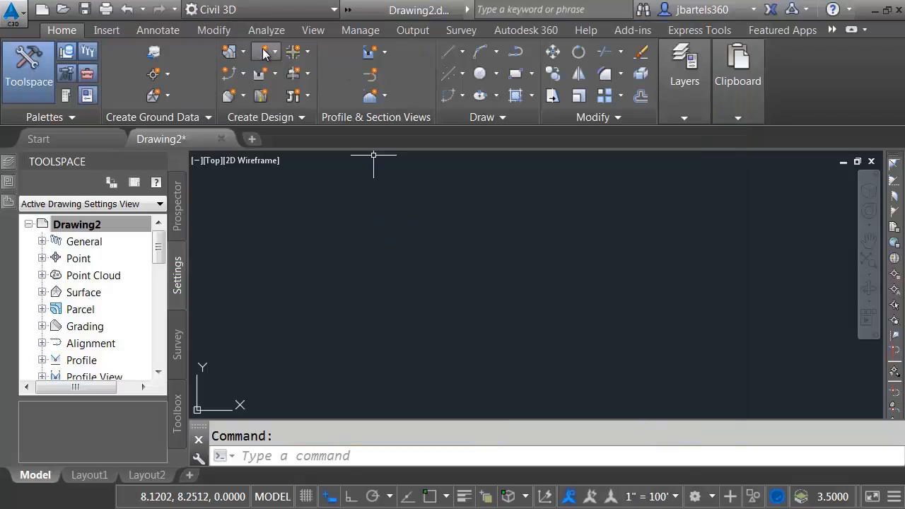
Step: Open the alignment layout creation settings to check the default alignment layer, and close them without creating anything
left_click(265, 55)
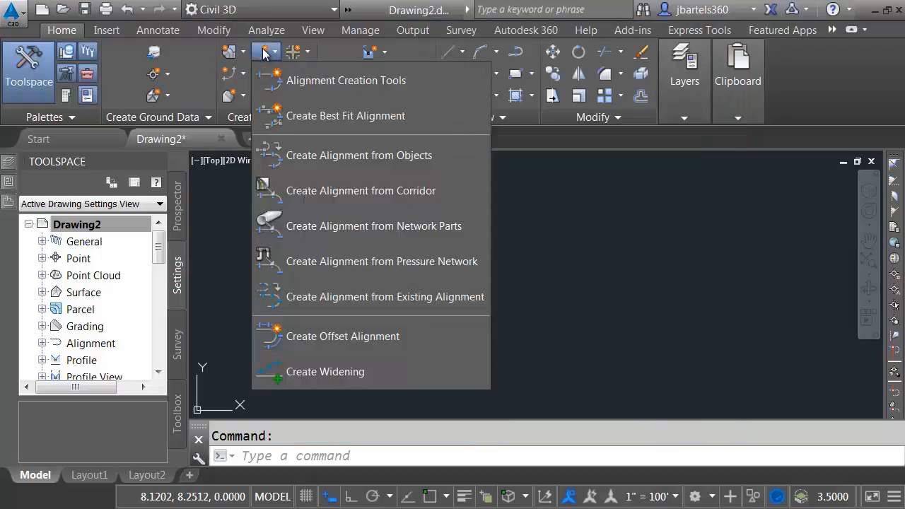
left_click(306, 81)
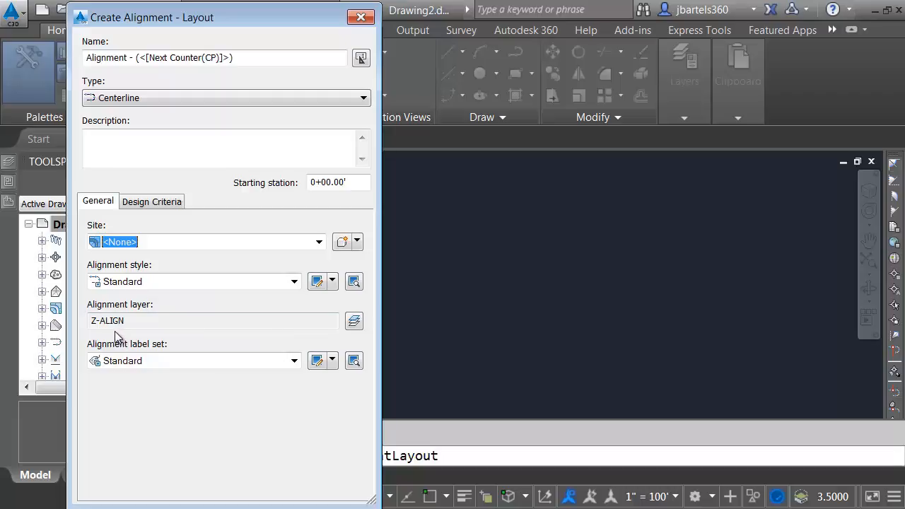
left_click(360, 17)
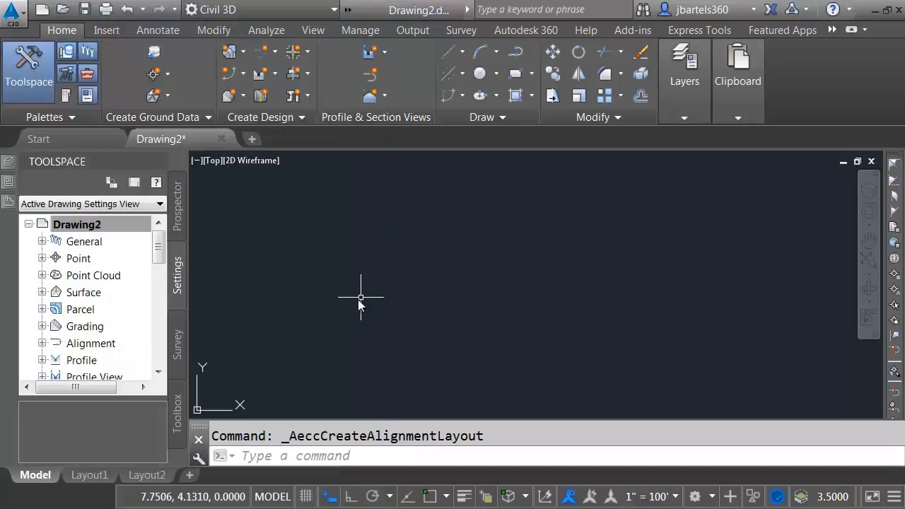
Step: Set the Alignment object's layer modifier to Suffix with the value -* in the drawing settings' object layers
right_click(81, 225)
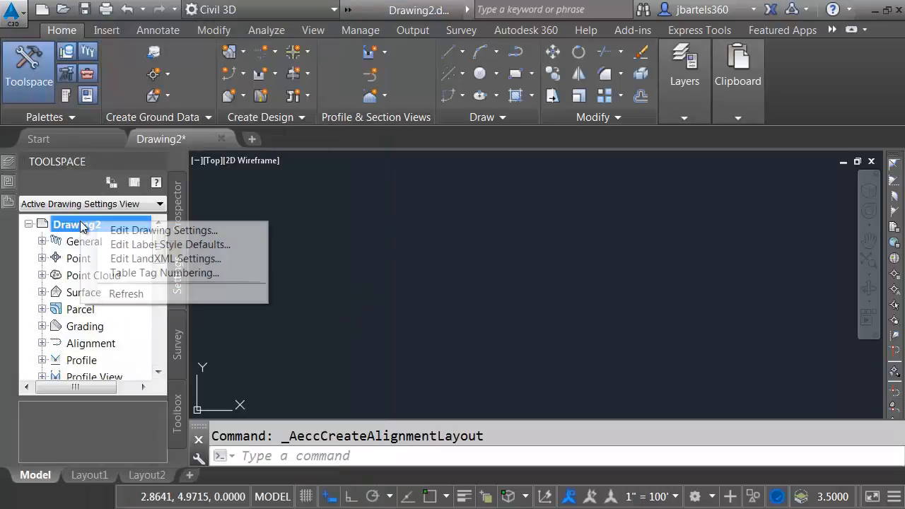
left_click(122, 235)
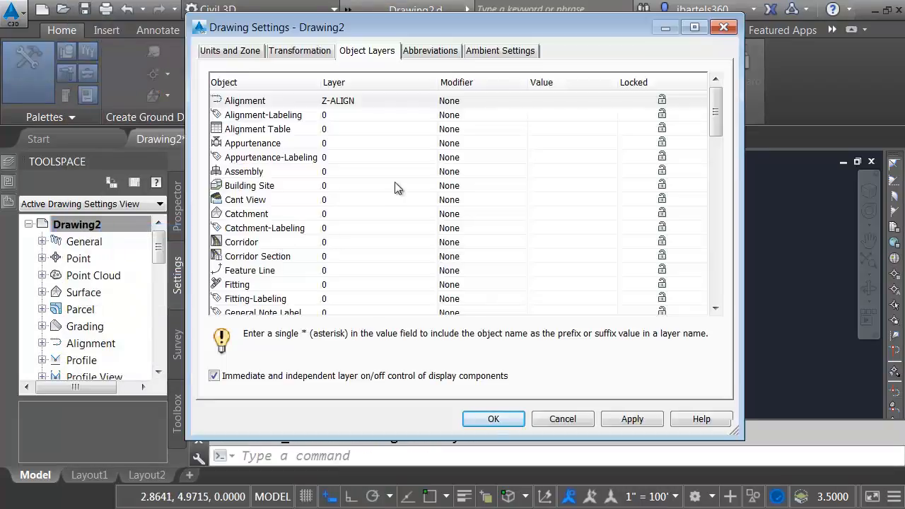
left_click(460, 102)
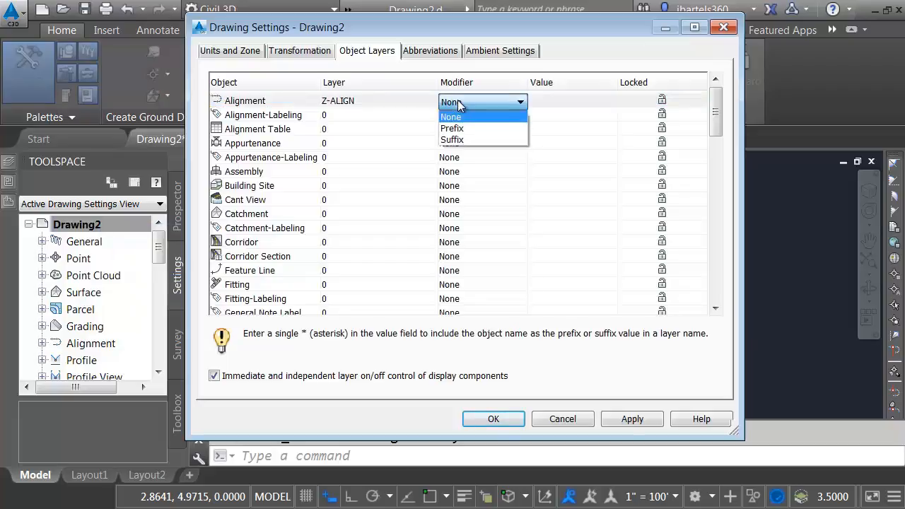
left_click(461, 139)
left_click(544, 102)
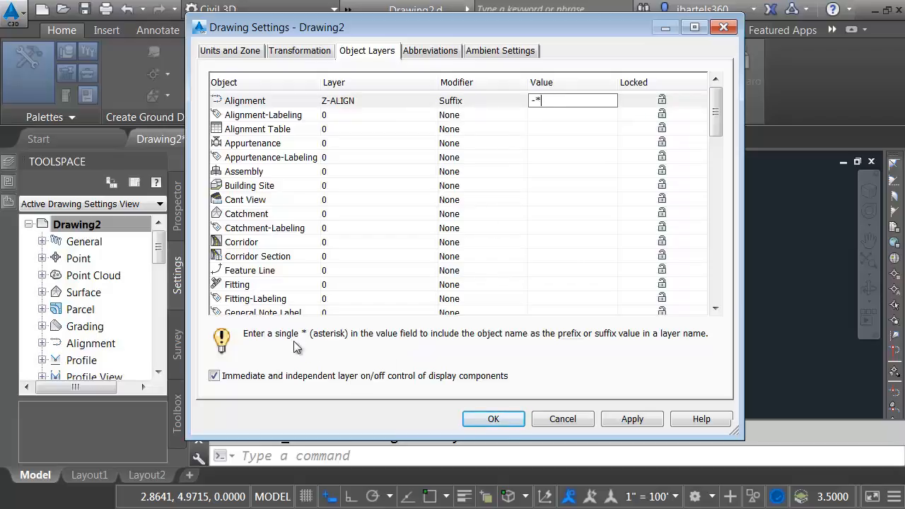
left_click(489, 420)
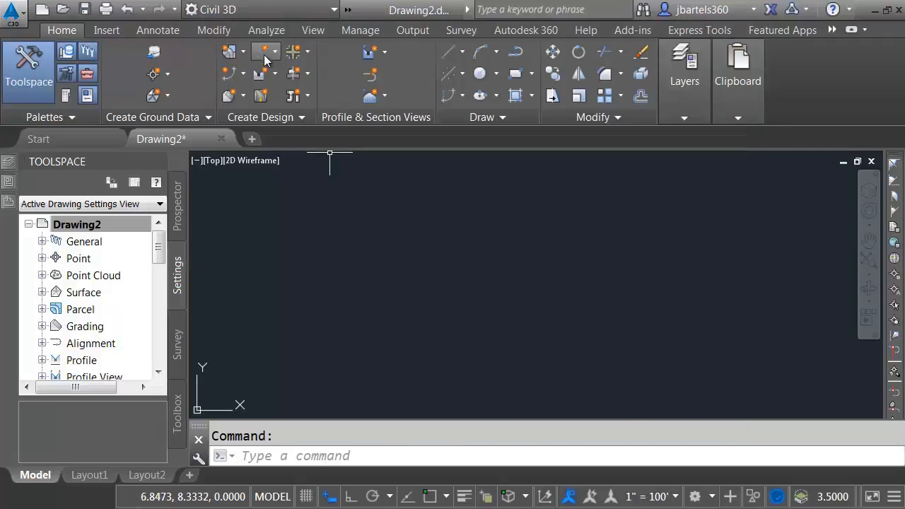
Step: Begin a new layout alignment and name it Main St to check how the suffix affects its layer name
left_click(265, 55)
left_click(291, 78)
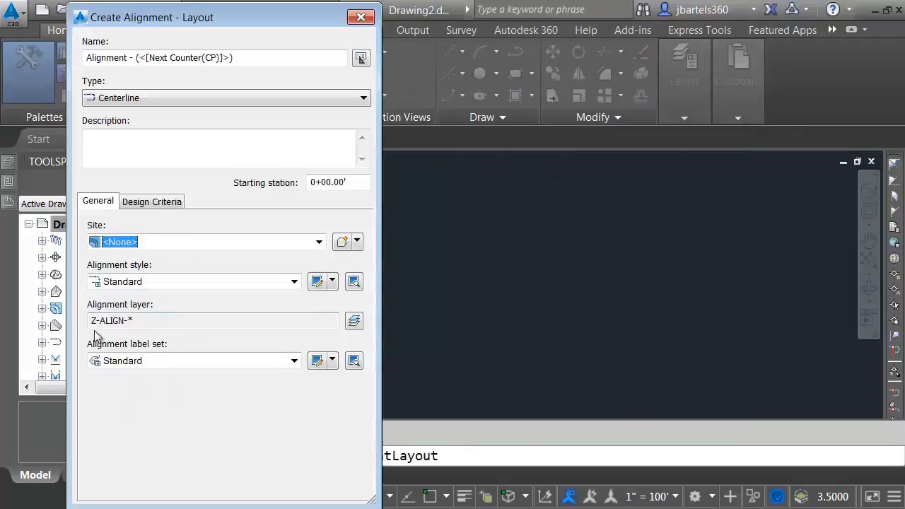
left_click_drag(233, 58, 86, 71)
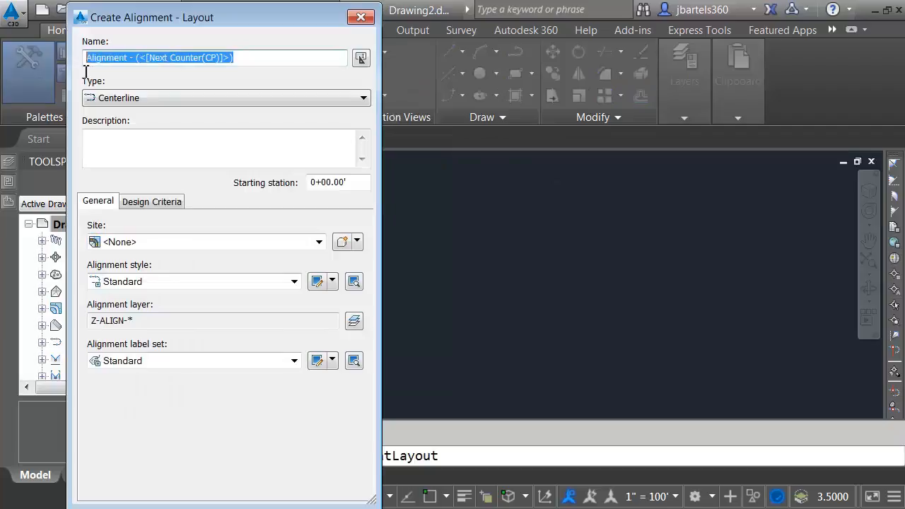
type("Main St")
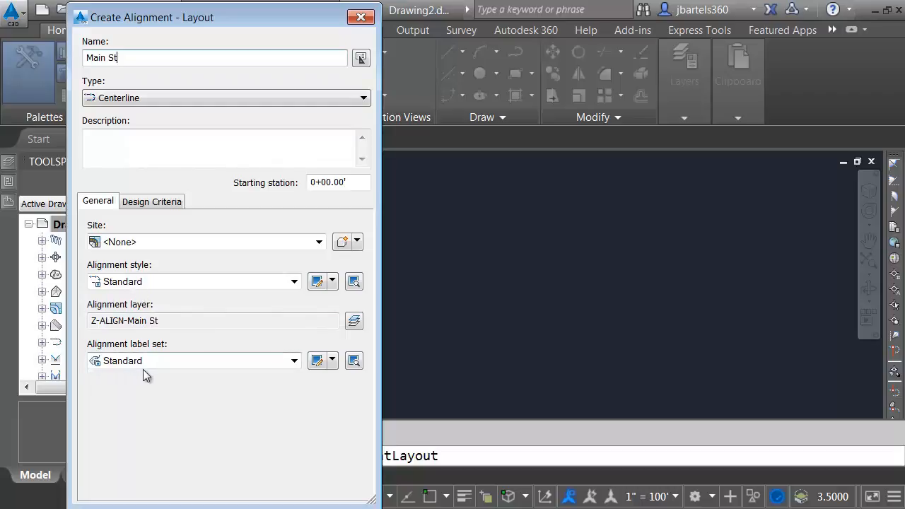
Step: Check the available alignment label sets and alignment styles for the new alignment, and cancel its creation
left_click(294, 361)
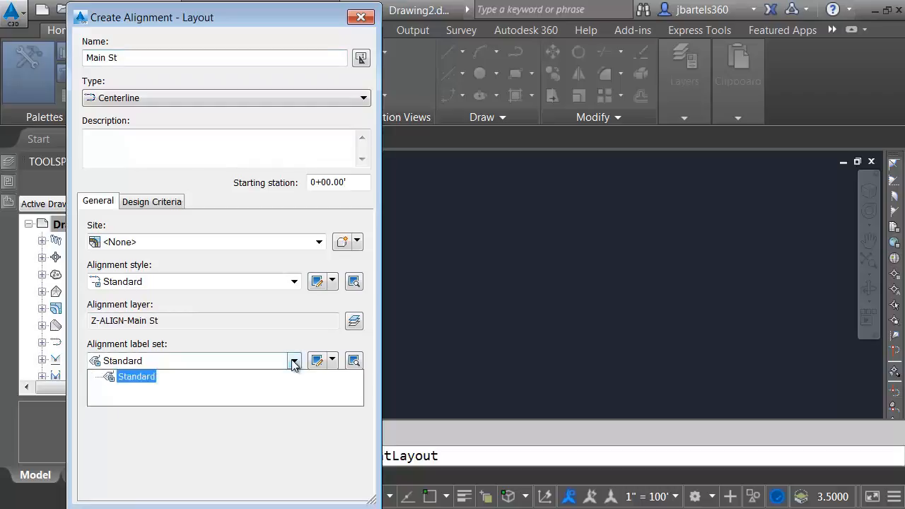
left_click(294, 361)
left_click(294, 282)
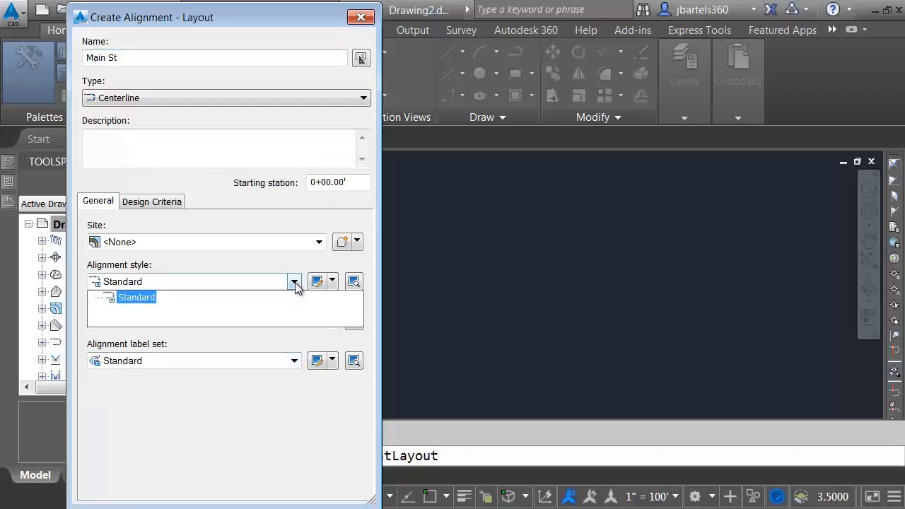
left_click(294, 282)
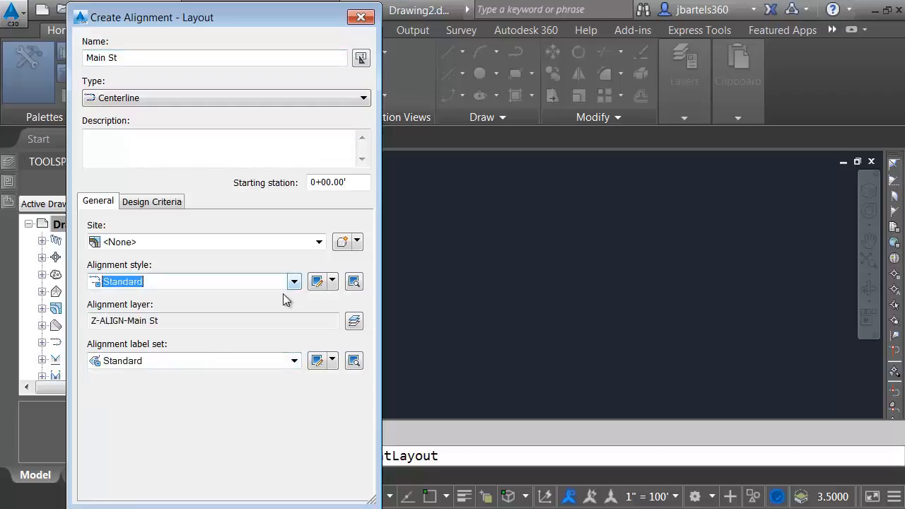
left_click(360, 18)
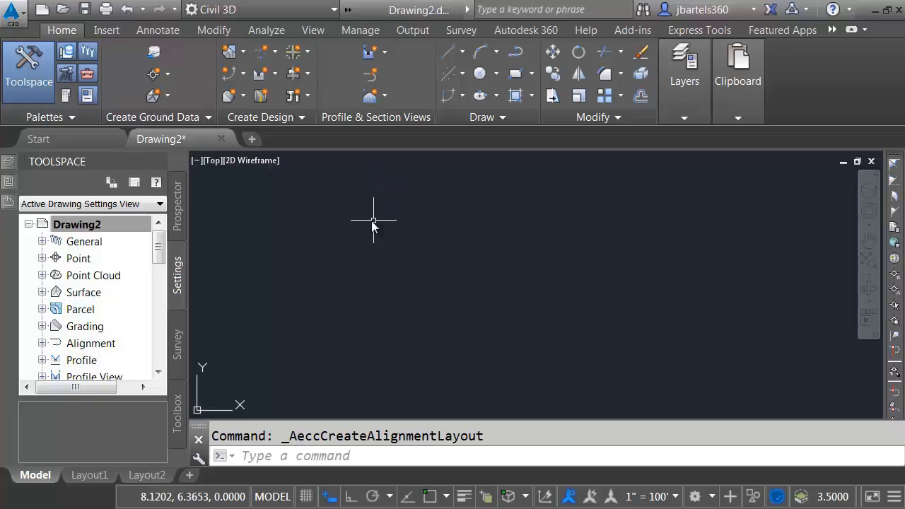
Step: Close the current drawing without saving and create a new drawing from the _AutoCAD Civil 3D (Imperial) NCS.dwt template
left_click(222, 139)
left_click(462, 303)
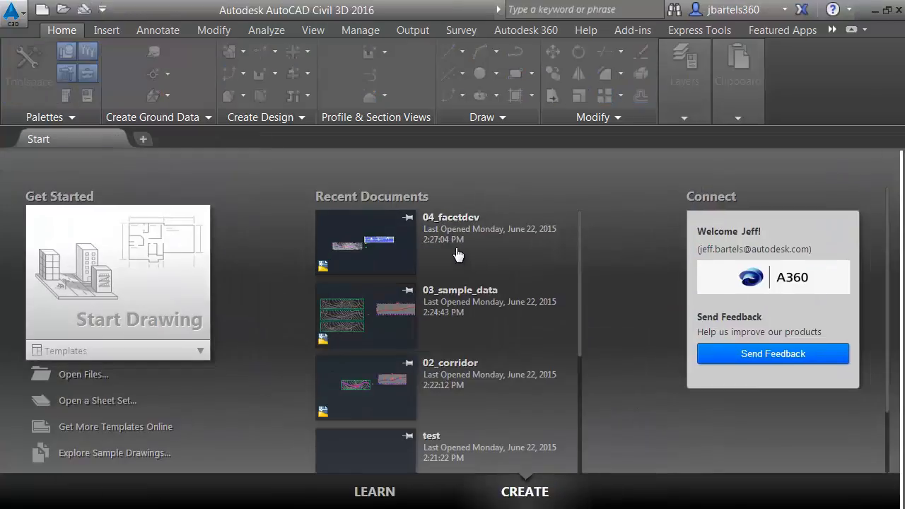
left_click(12, 12)
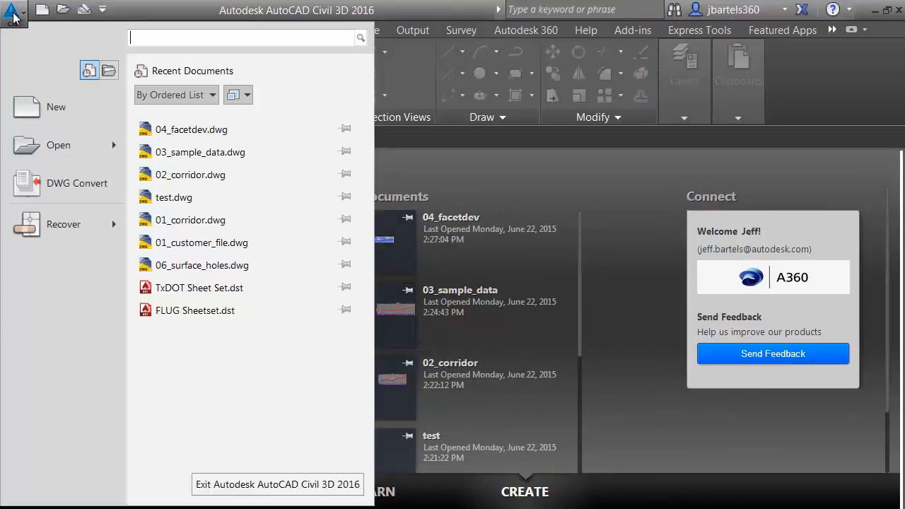
left_click(43, 105)
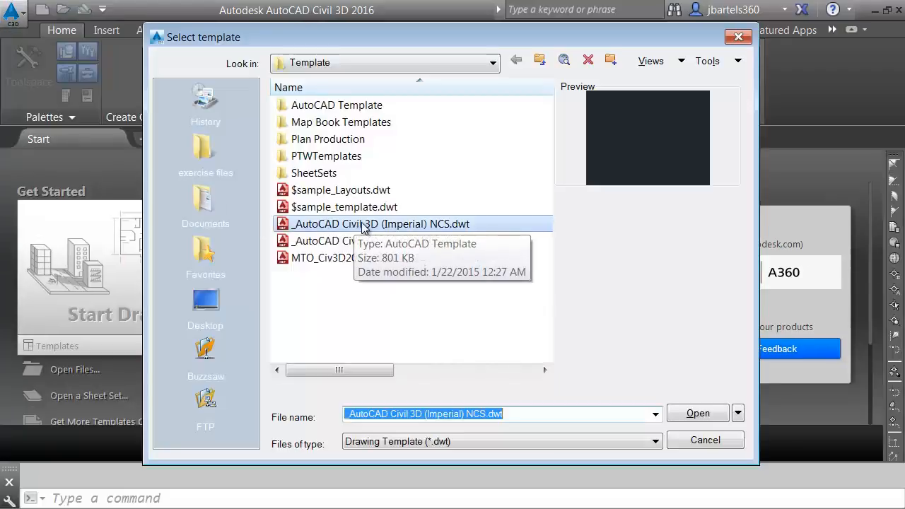
left_click(681, 414)
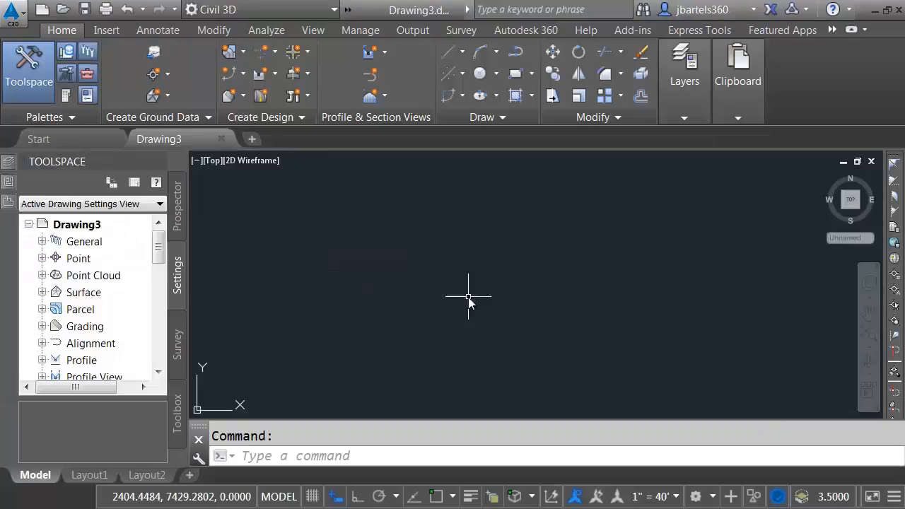
Step: Open the alignment layout creation settings in the new drawing and examine the available alignment styles and label sets
left_click(267, 54)
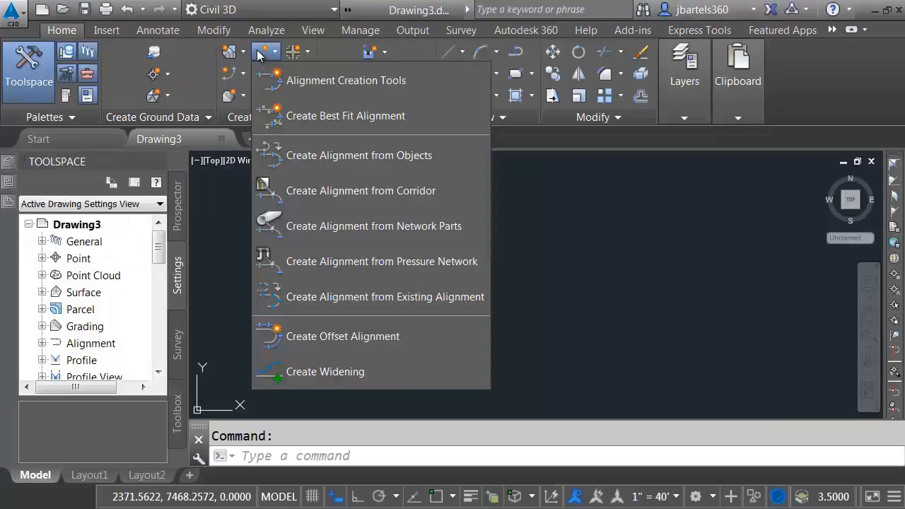
left_click(292, 79)
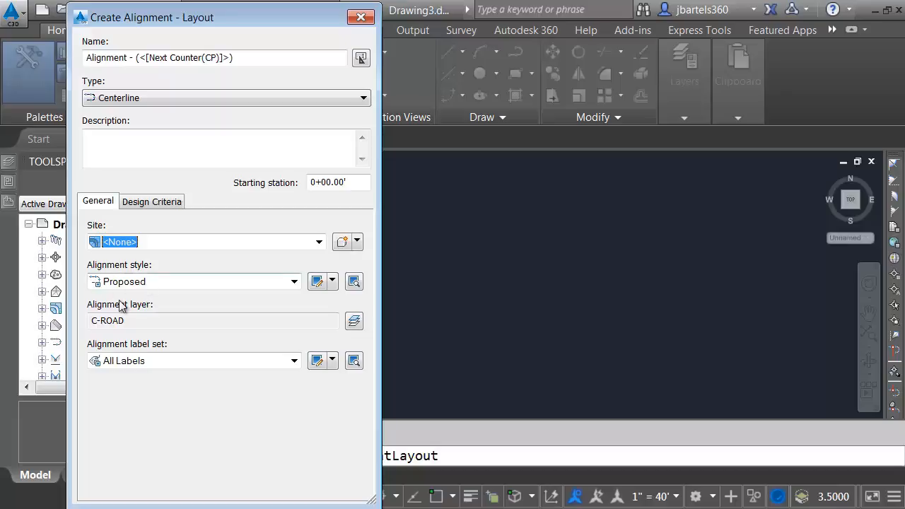
left_click(294, 281)
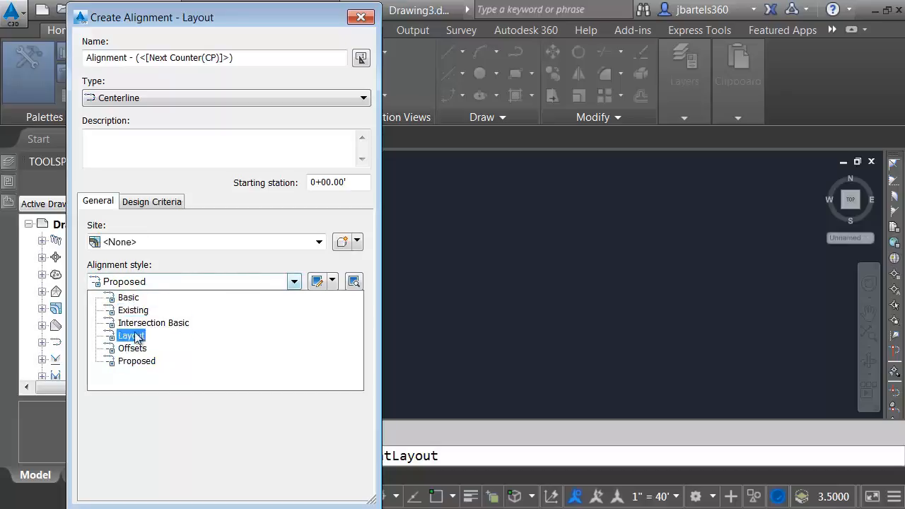
left_click(181, 277)
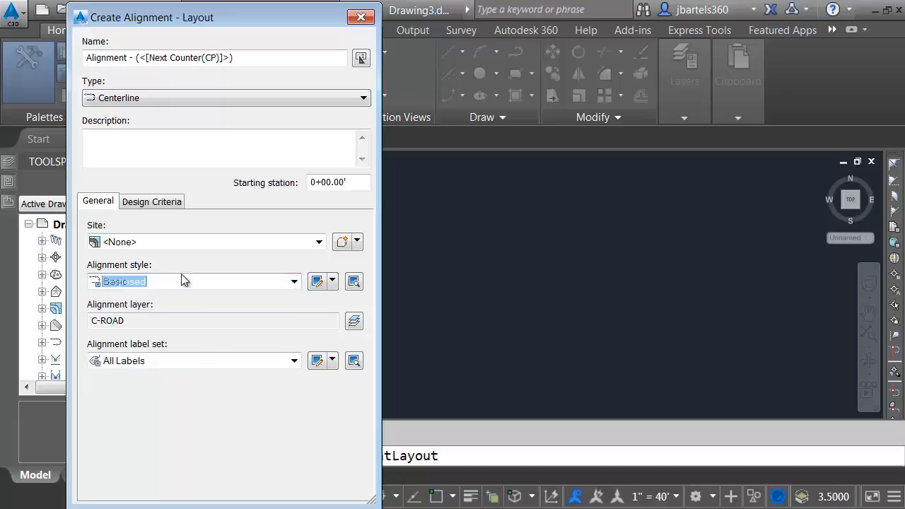
left_click(244, 361)
left_click(248, 364)
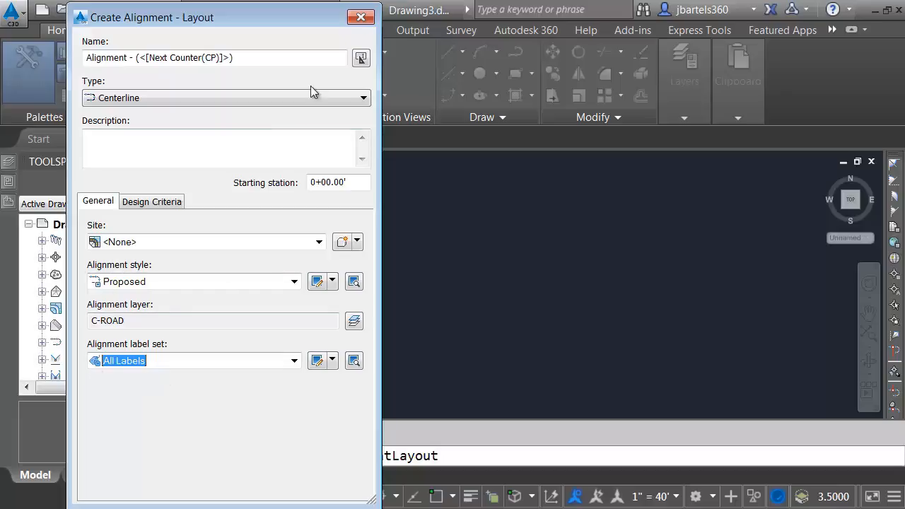
Step: Cancel the alignment creation and set the default alignment style to Layout in the Alignment feature settings
left_click(361, 17)
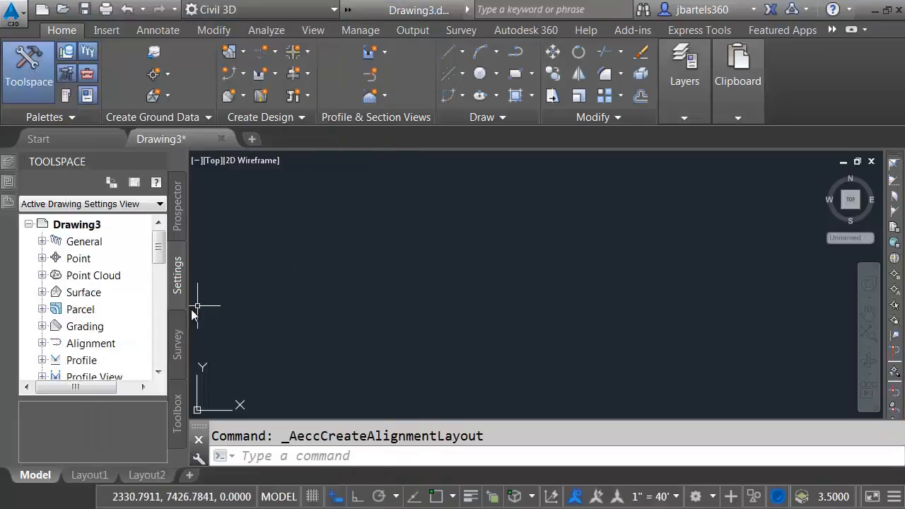
right_click(87, 346)
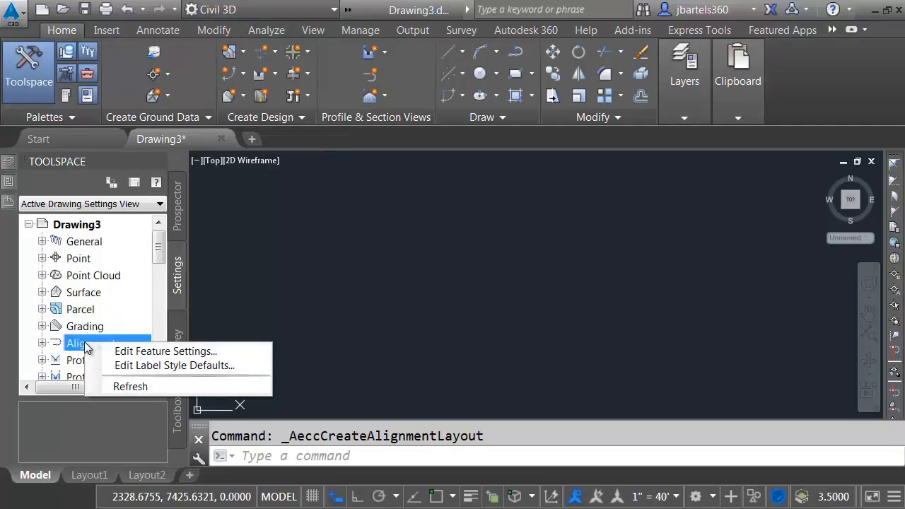
left_click(122, 357)
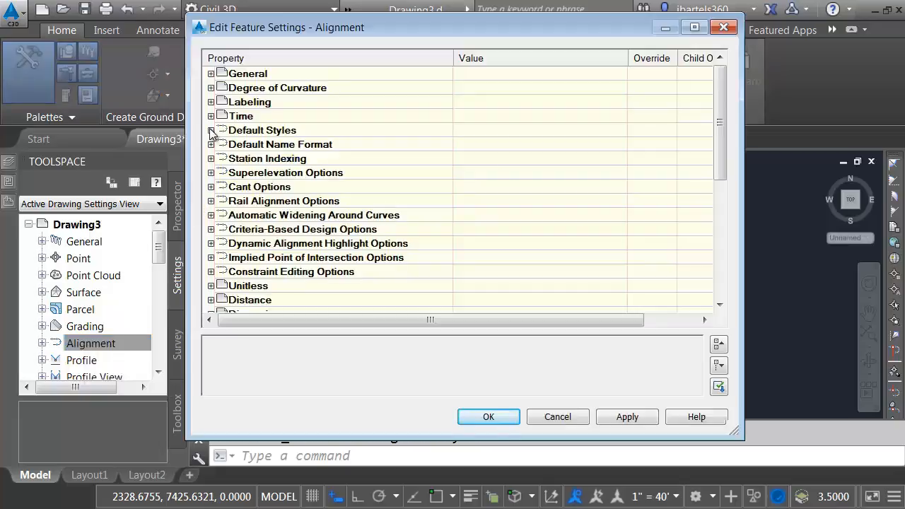
left_click(210, 130)
left_click_drag(756, 199, 844, 205)
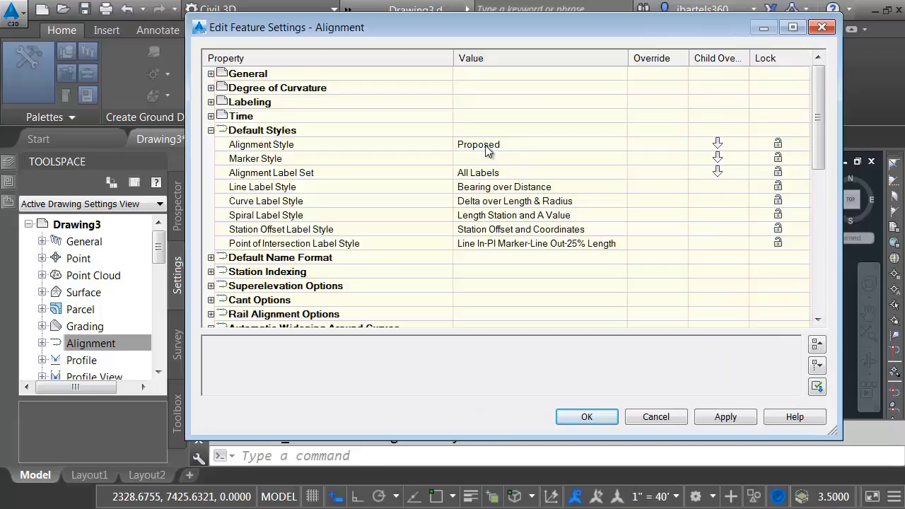
left_click(511, 144)
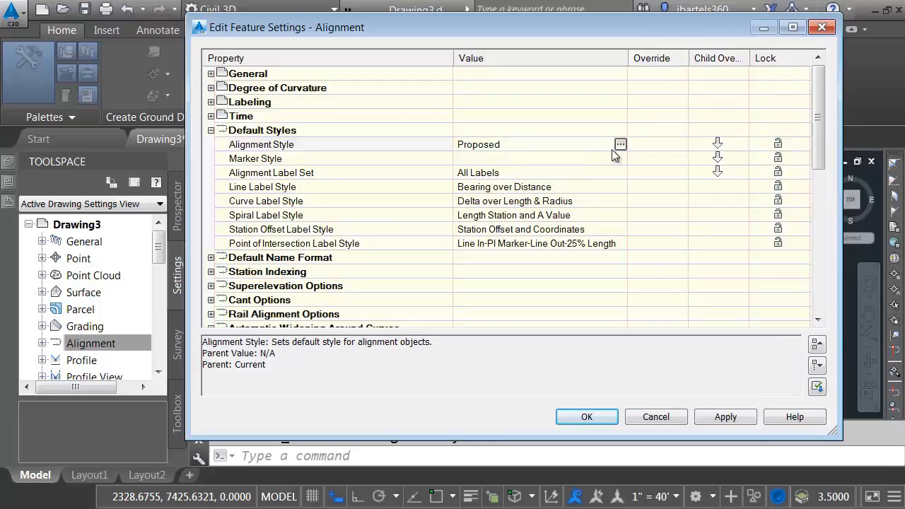
left_click(620, 146)
left_click(493, 179)
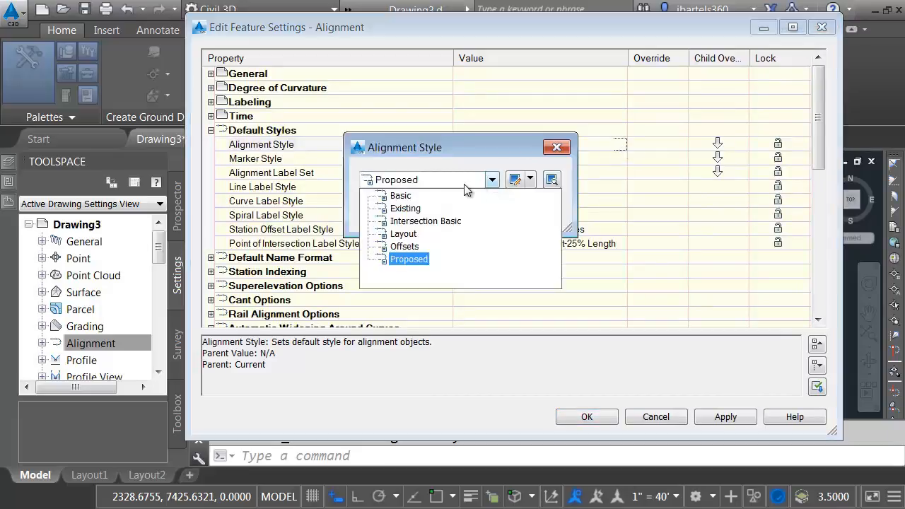
left_click(406, 233)
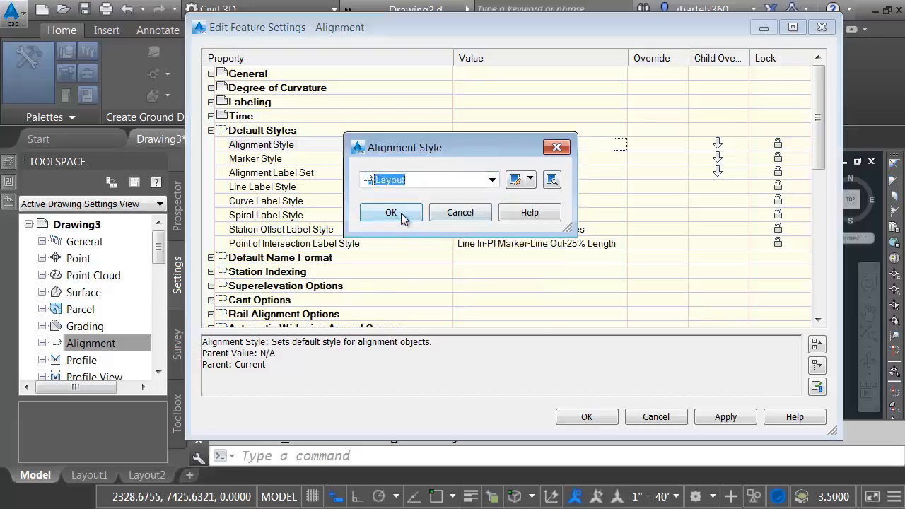
left_click(396, 212)
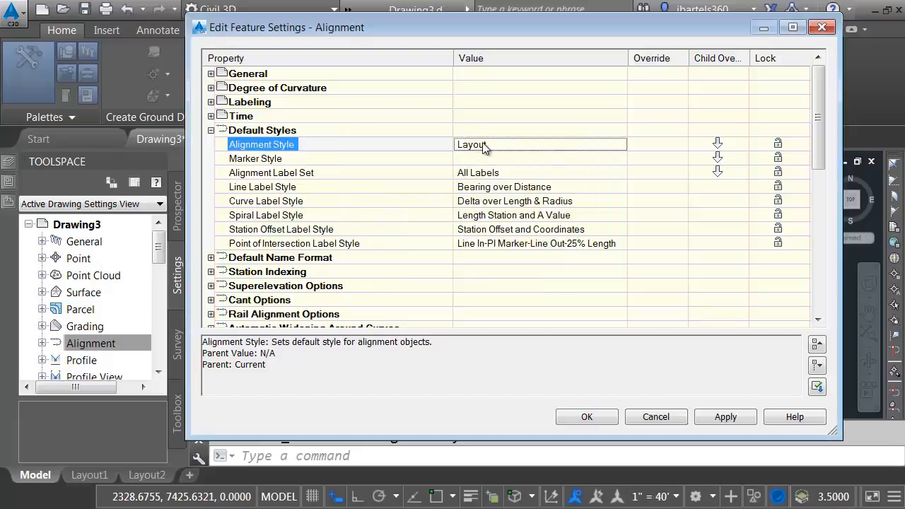
Step: Set the default alignment label set to Major and Minor only
left_click(561, 175)
left_click(620, 172)
left_click(493, 180)
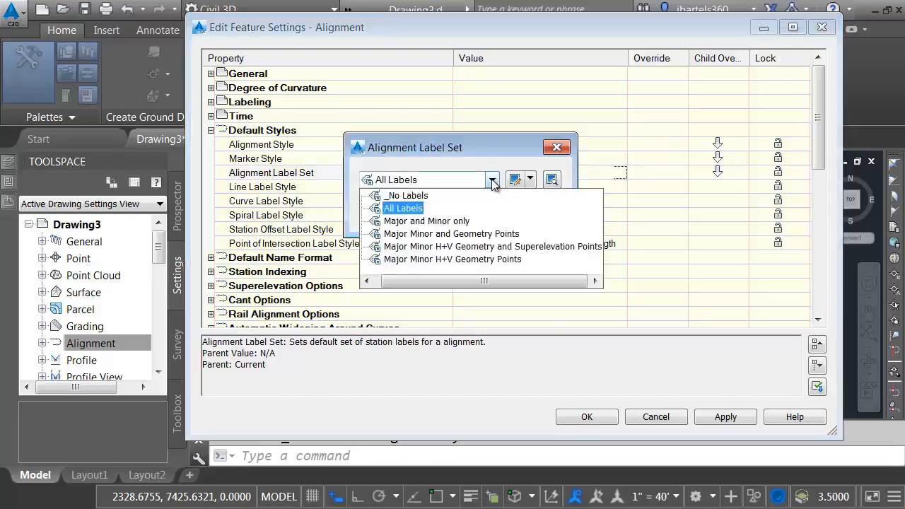
left_click(453, 220)
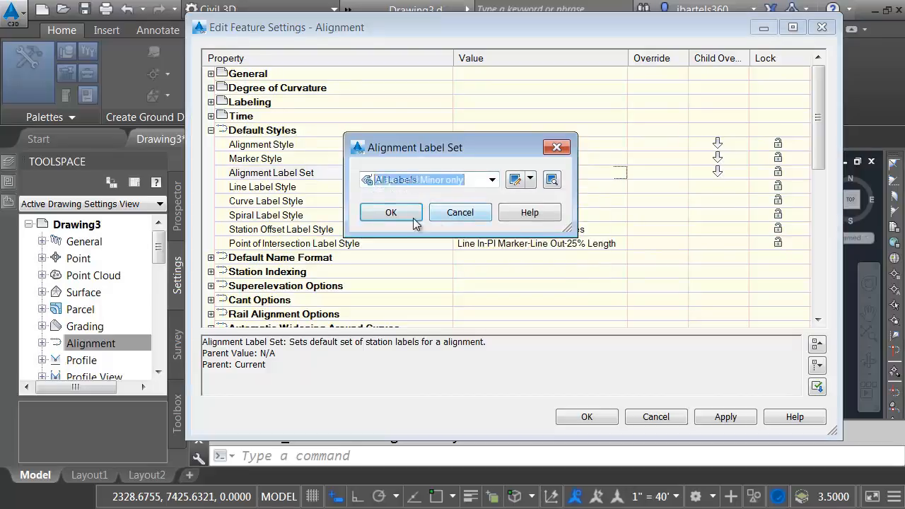
left_click(392, 212)
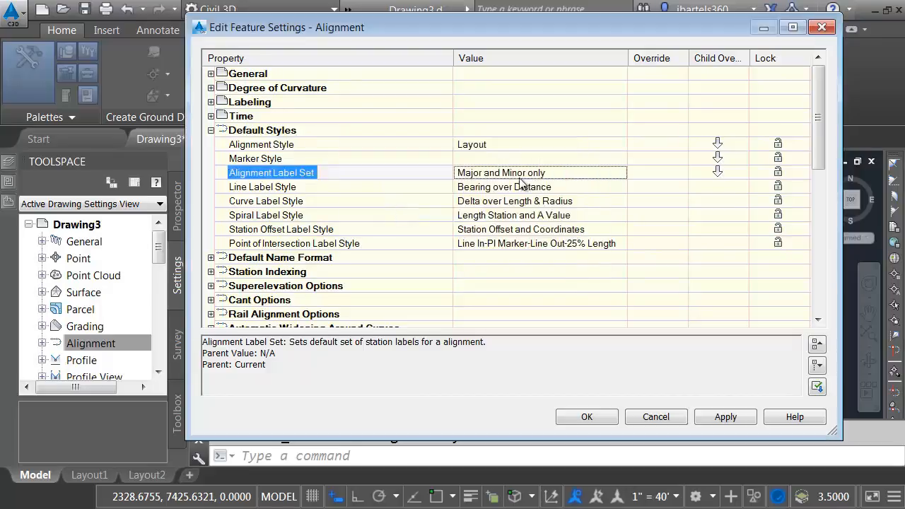
Step: Clear the child overrides for Alignment Style, Marker Style and Alignment Label Set, and accept the feature settings
left_click(718, 142)
left_click(719, 159)
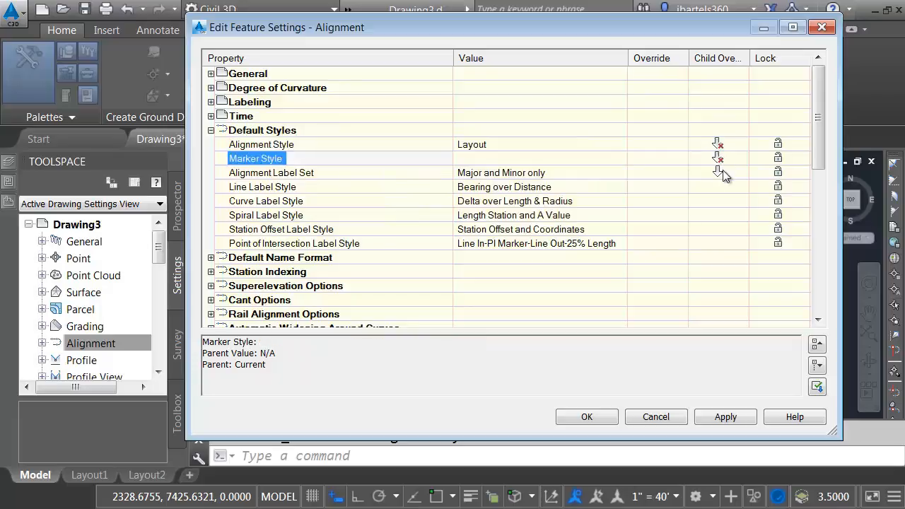
left_click(720, 172)
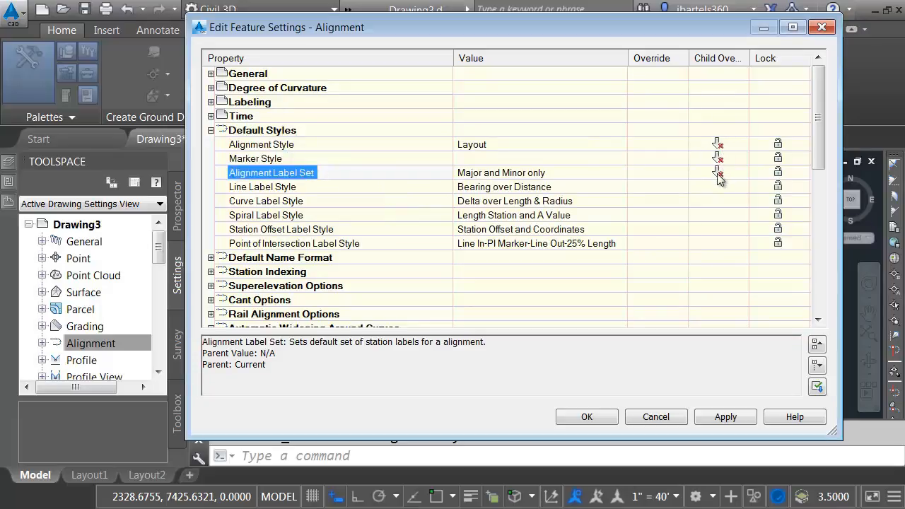
left_click(589, 417)
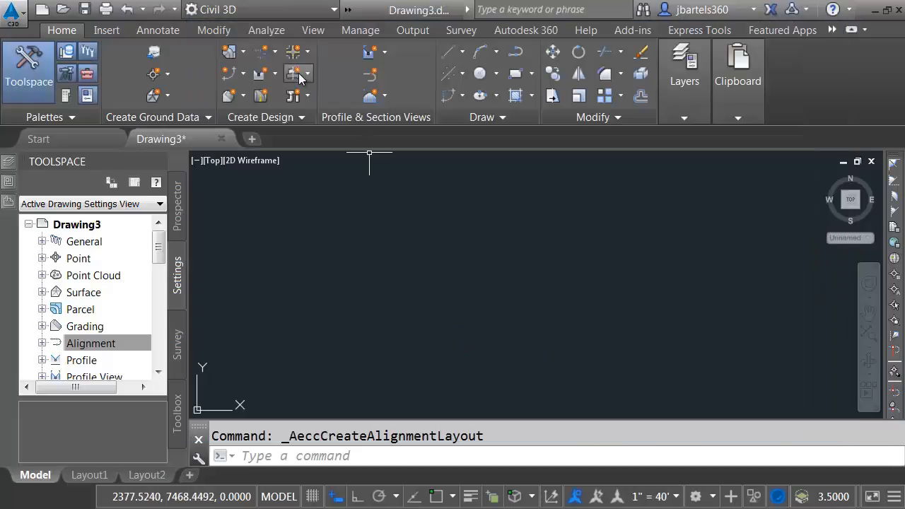
Step: Begin a new layout alignment to check its preset style and label set, and cancel its creation
left_click(265, 54)
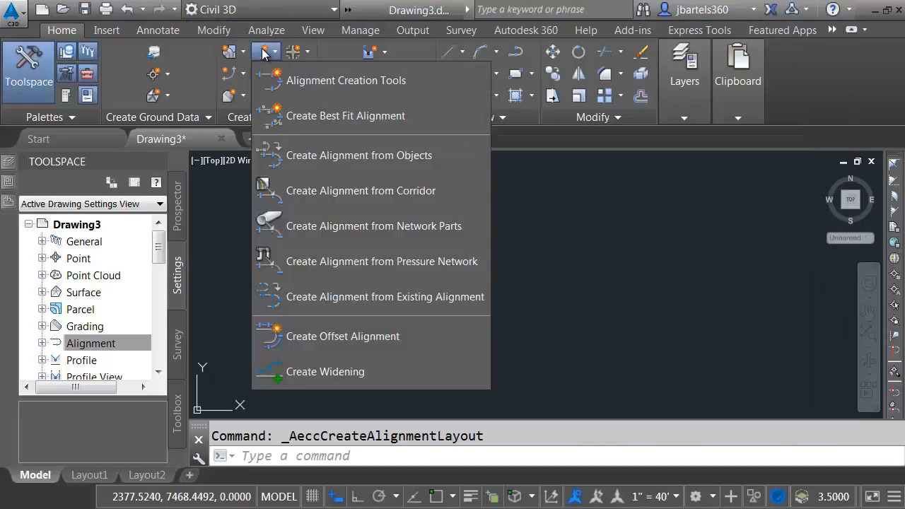
left_click(311, 80)
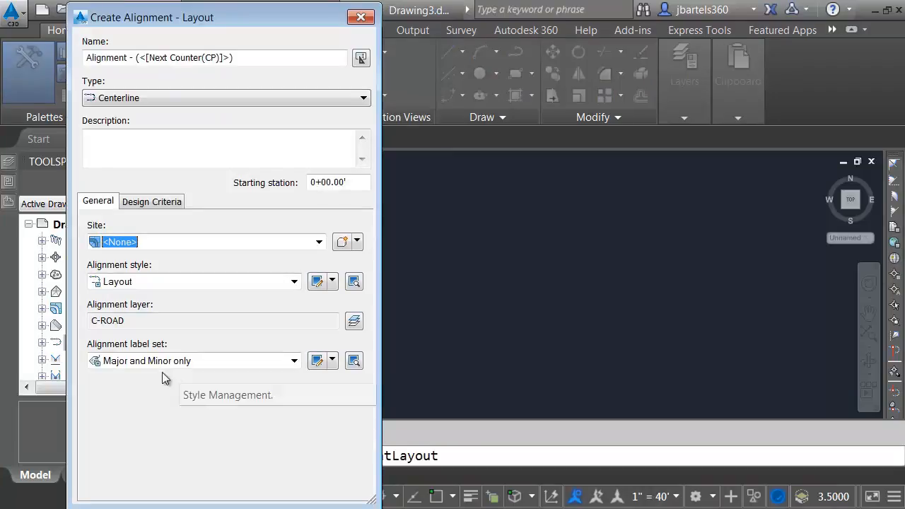
left_click(360, 17)
Step: Widen the Toolspace and expand the Alignment settings down to the creation commands in its Commands collection
left_click(109, 347)
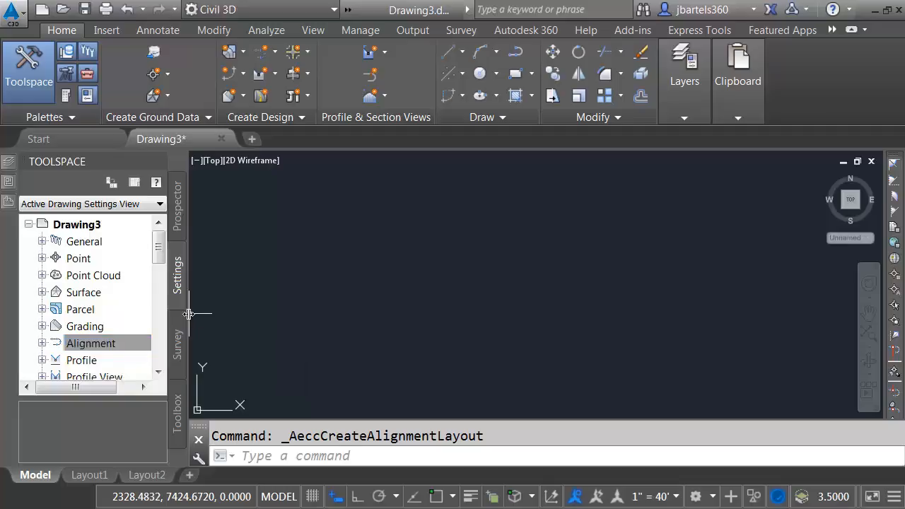
left_click_drag(251, 317, 264, 318)
left_click(75, 343)
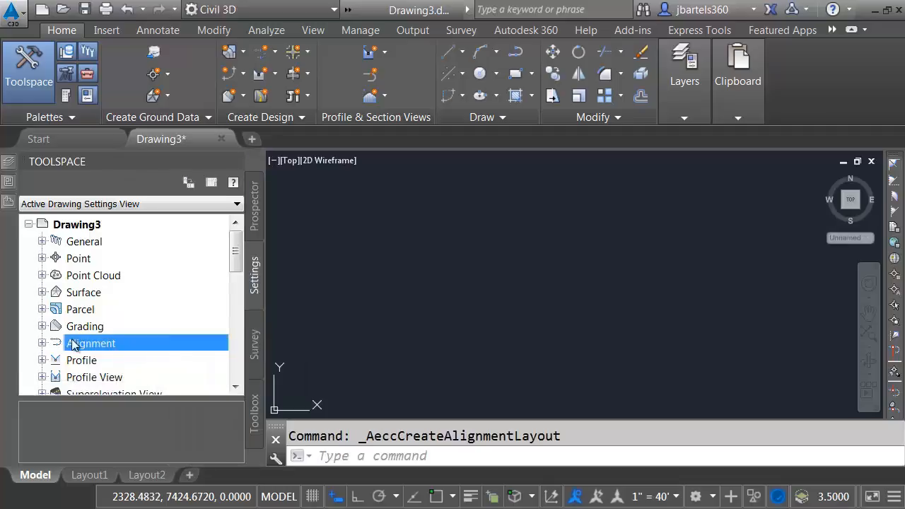
left_click(42, 343)
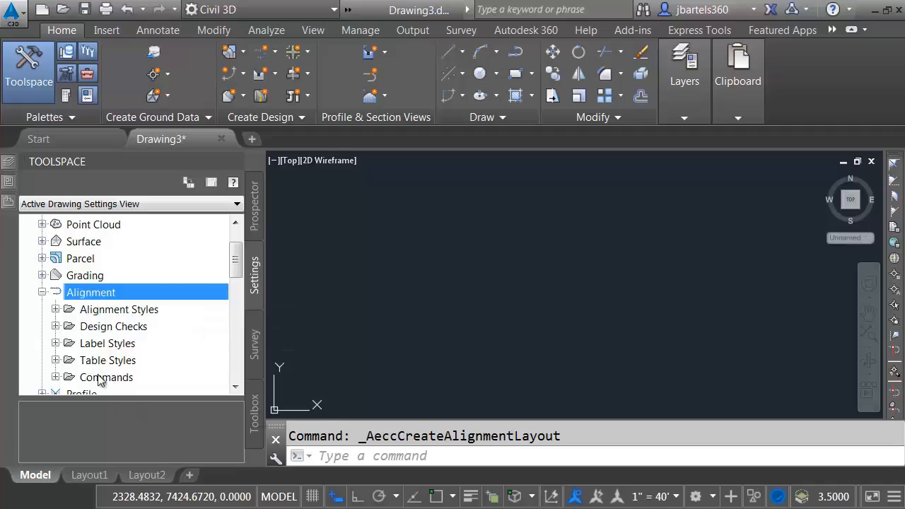
left_click(55, 377)
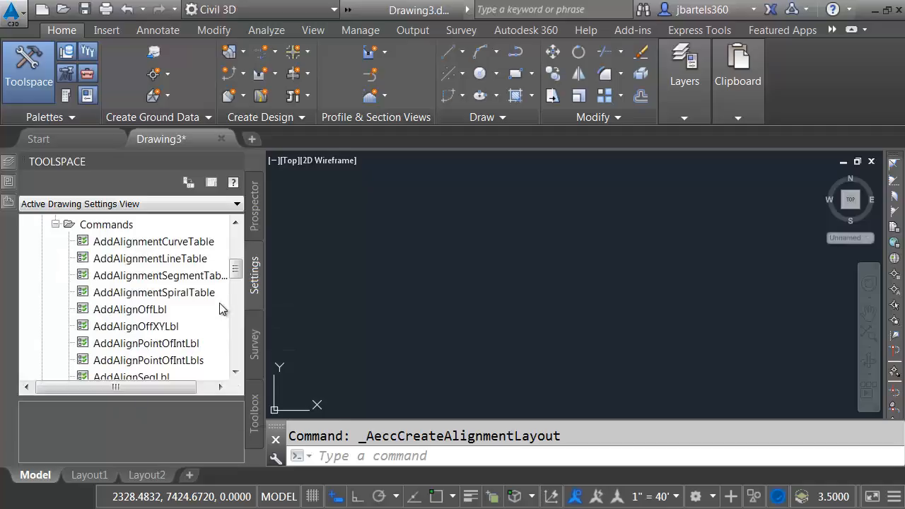
left_click_drag(236, 269, 238, 289)
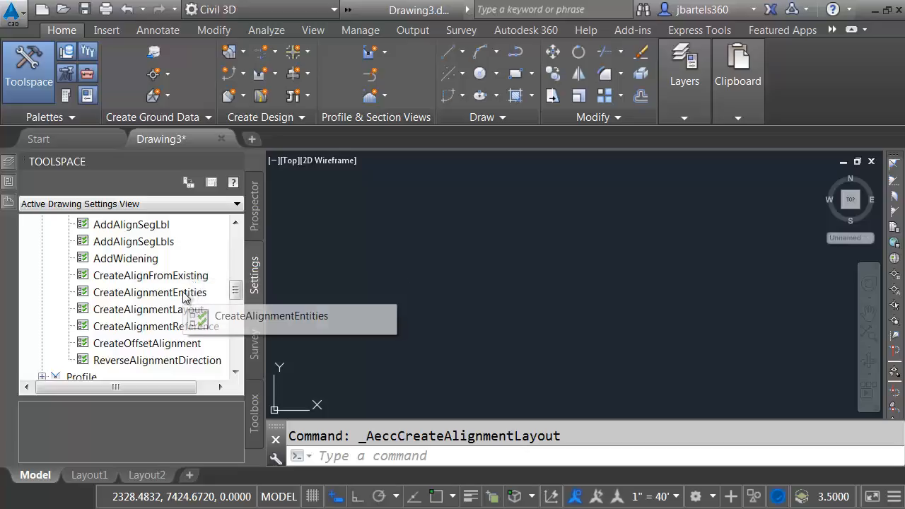
Step: Set the default alignment style to Existing in the command settings of CreateAlignmentEntities
right_click(129, 297)
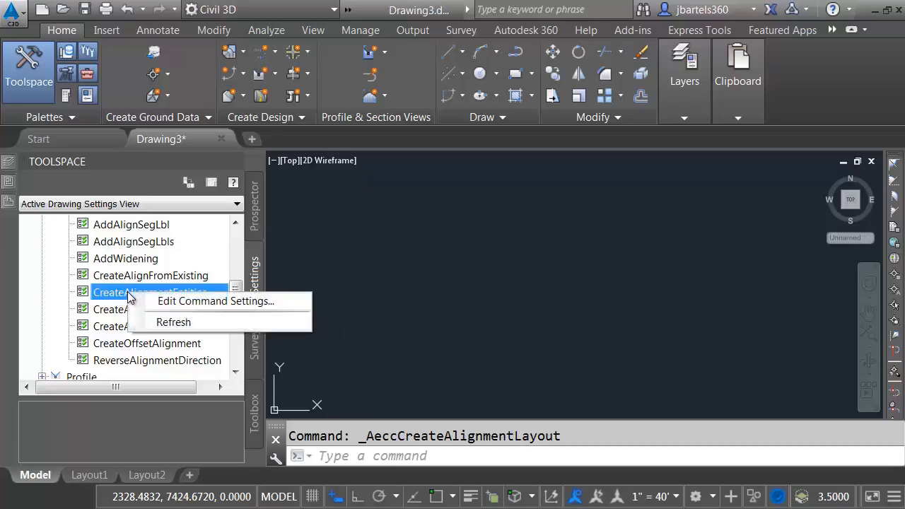
left_click(175, 302)
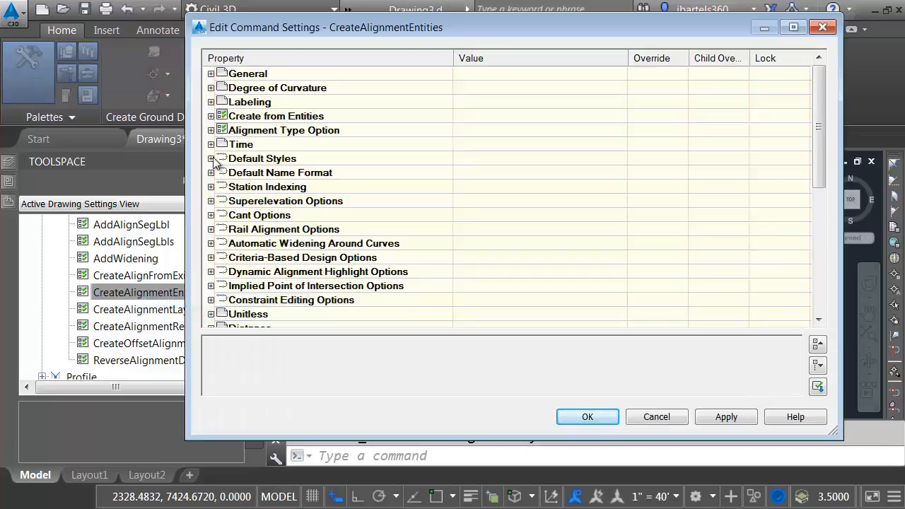
left_click(211, 159)
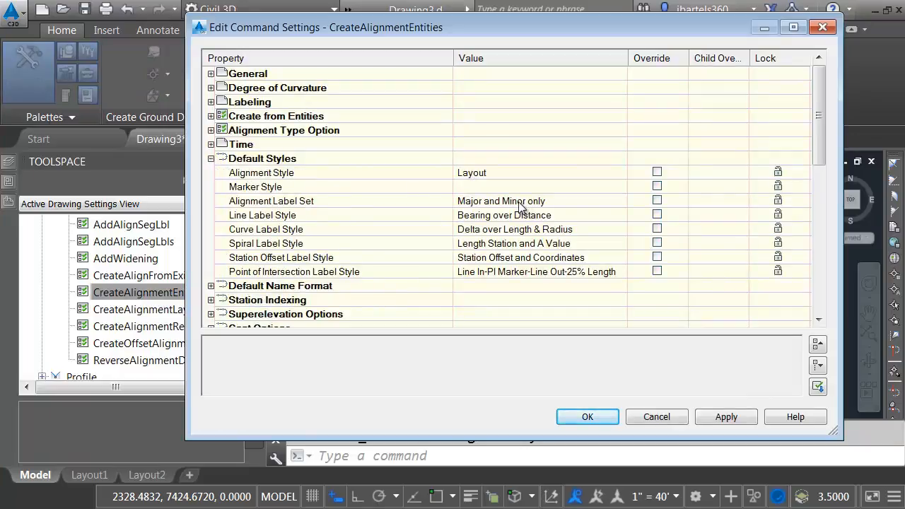
left_click(491, 172)
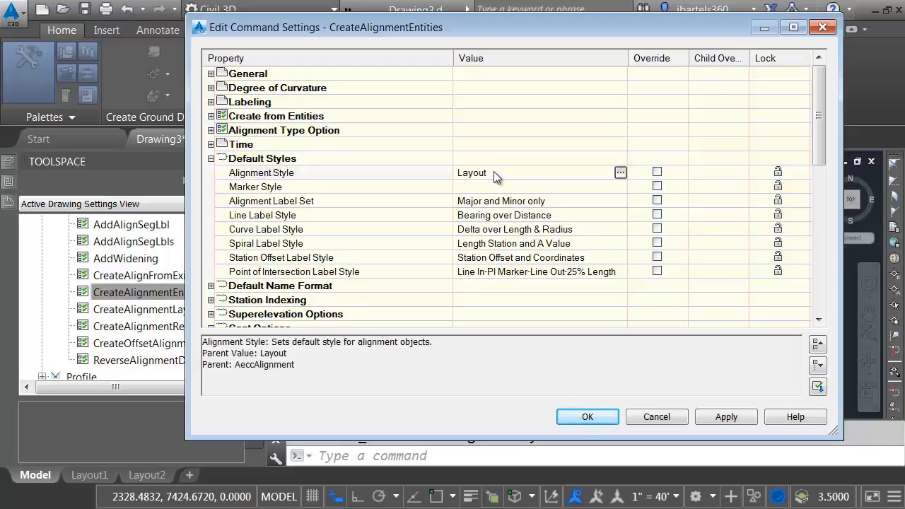
left_click(620, 172)
left_click(492, 180)
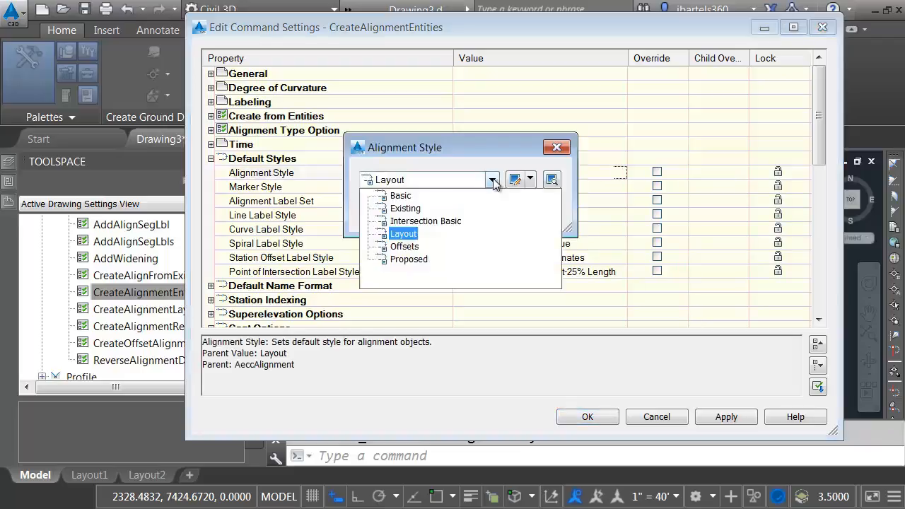
left_click(387, 210)
left_click(387, 213)
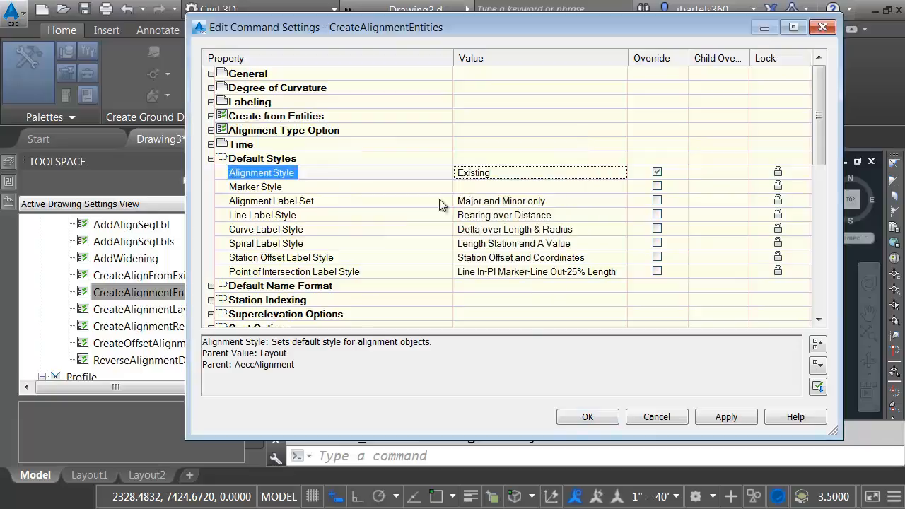
Step: Set the default alignment label set of CreateAlignmentEntities to _No Labels and accept the command settings
left_click(519, 204)
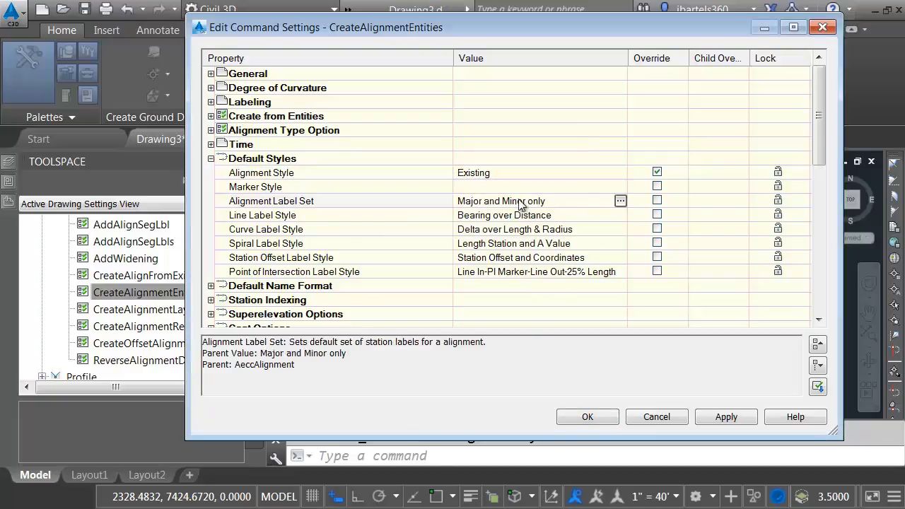
left_click(620, 201)
left_click(491, 179)
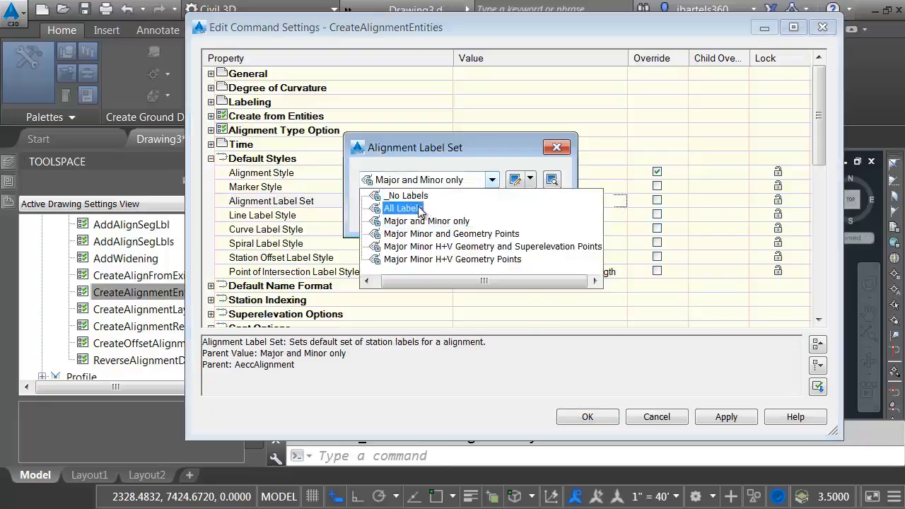
left_click(423, 195)
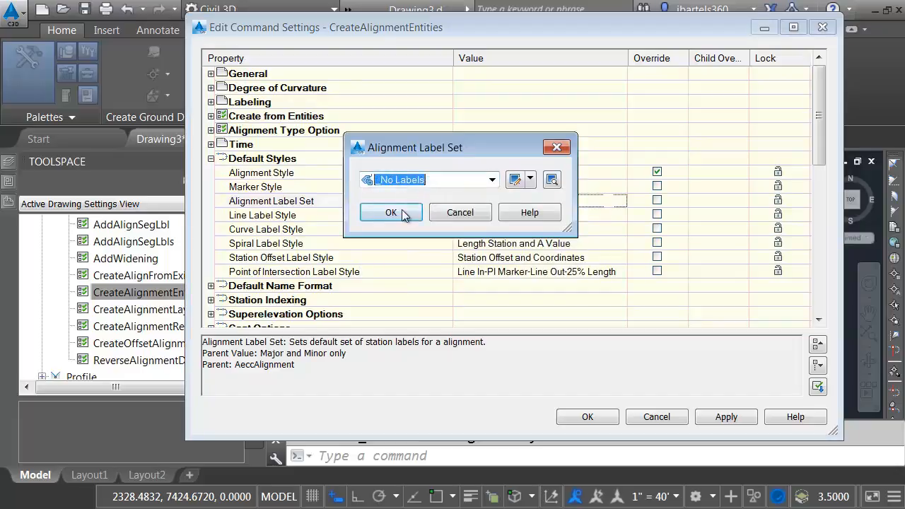
left_click(391, 213)
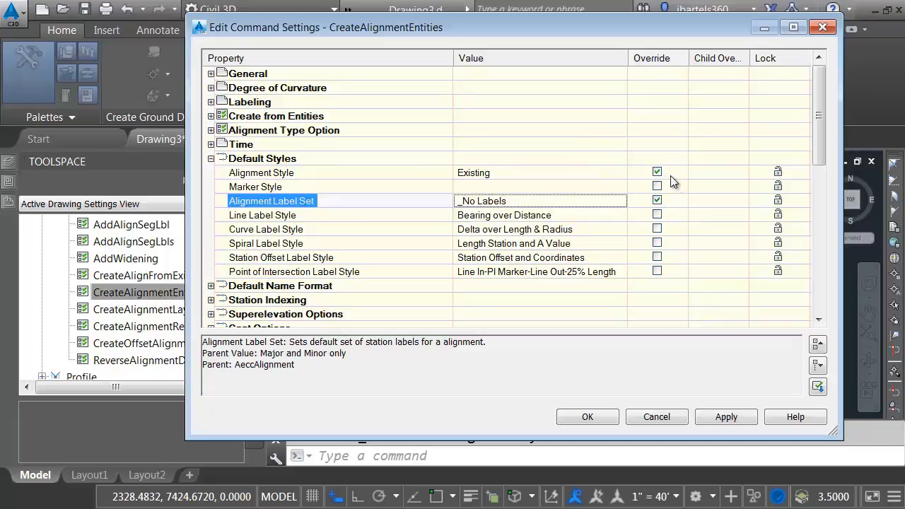
left_click(588, 417)
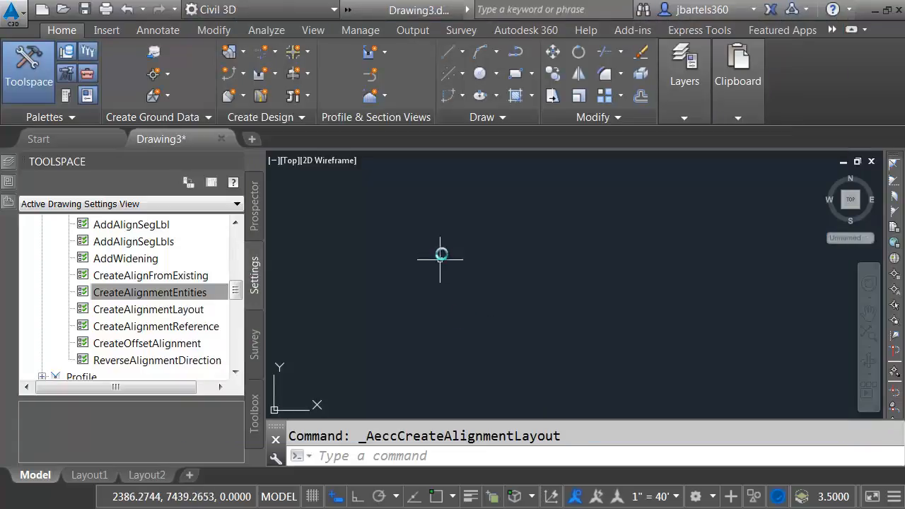
Step: Draw a polyline in the empty drawing with one straight segment followed by a tangent arc
left_click(514, 57)
left_click(368, 241)
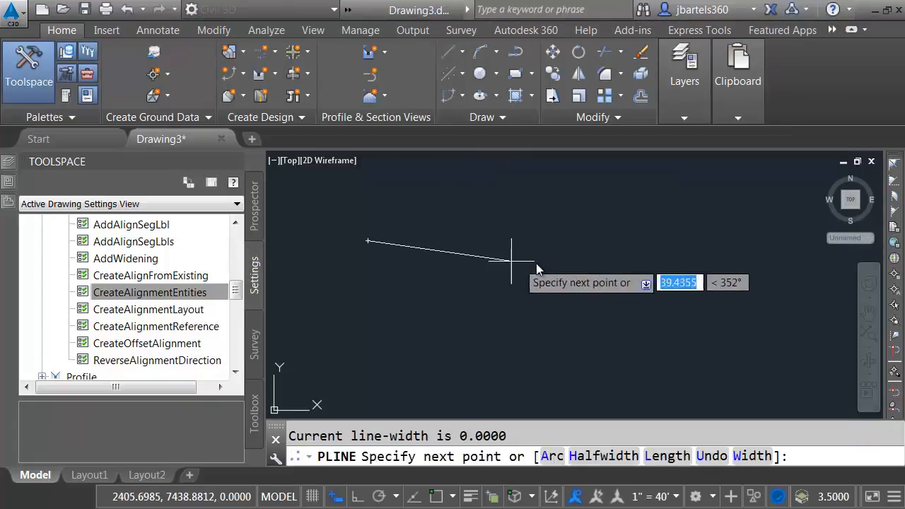
left_click(629, 268)
right_click(667, 296)
left_click(694, 377)
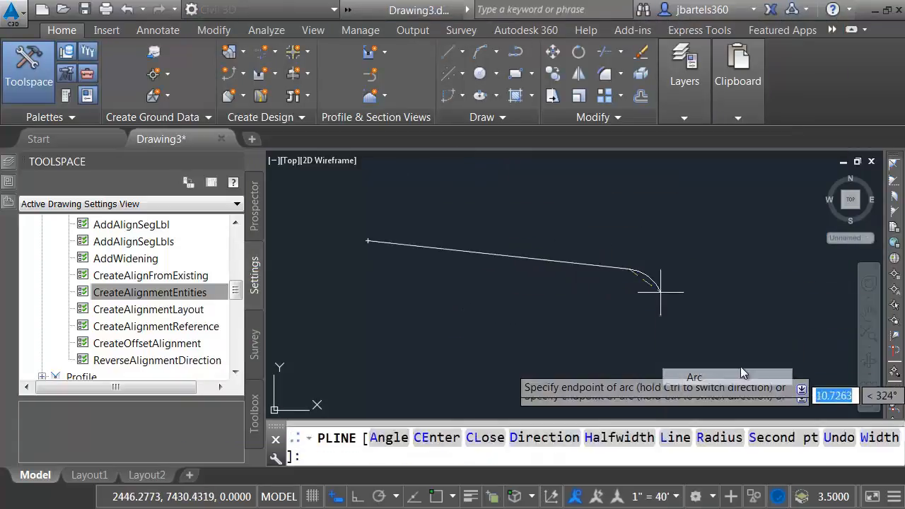
key("Return")
scroll(529, 312, "down", 4)
middle_click_drag(561, 333, 492, 312)
Step: Create an alignment from the line-and-arc polyline, accepting its direction and the default Existing style and _No Labels label set
left_click(269, 55)
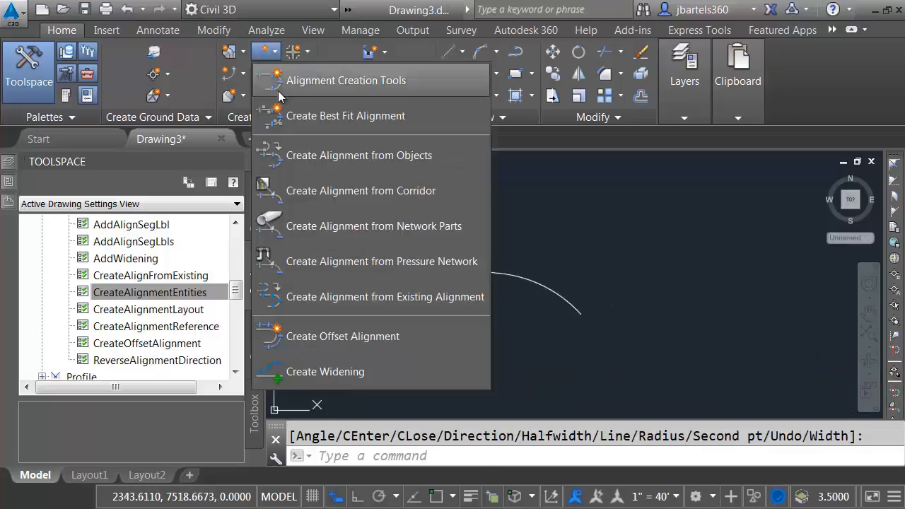
left_click(293, 156)
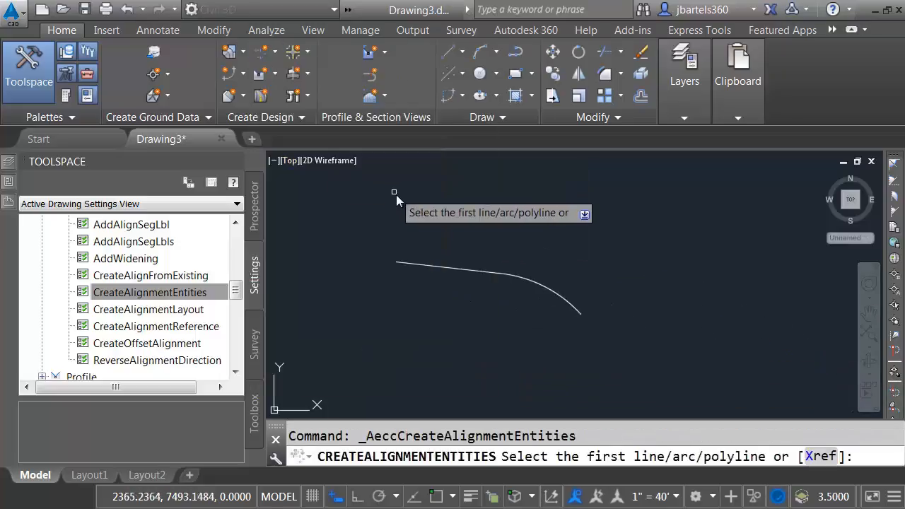
left_click(414, 263)
key("Return")
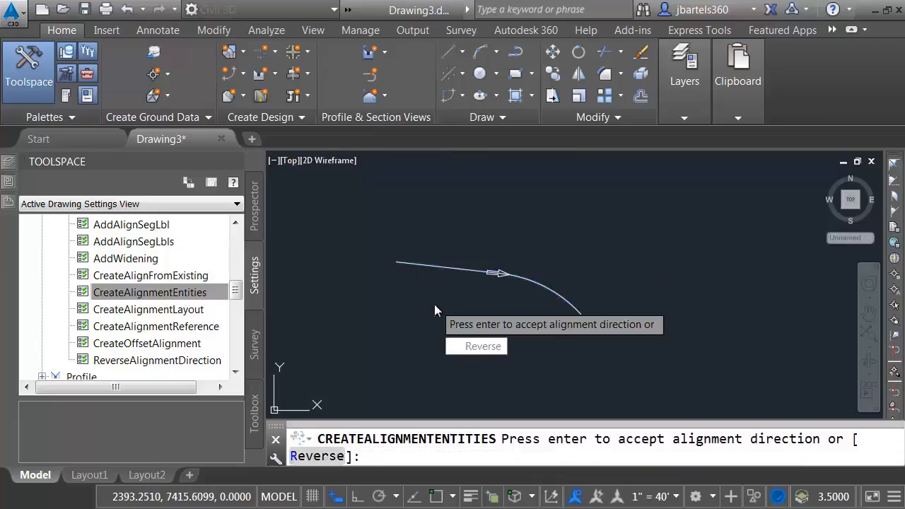
key("Return")
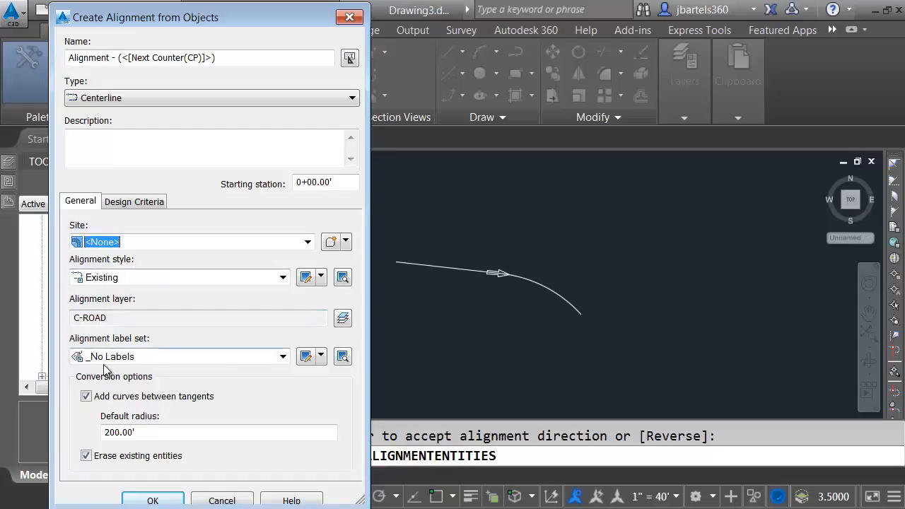
left_click(151, 499)
scroll(420, 345, "down", 3)
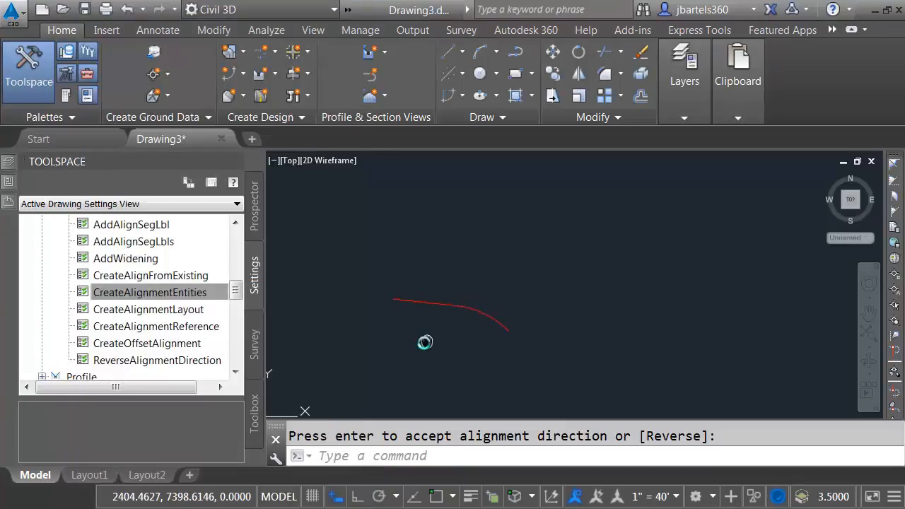
Step: Examine the default alignment style and label set offered by Alignment Creation Tools, and close without creating an alignment
left_click(263, 54)
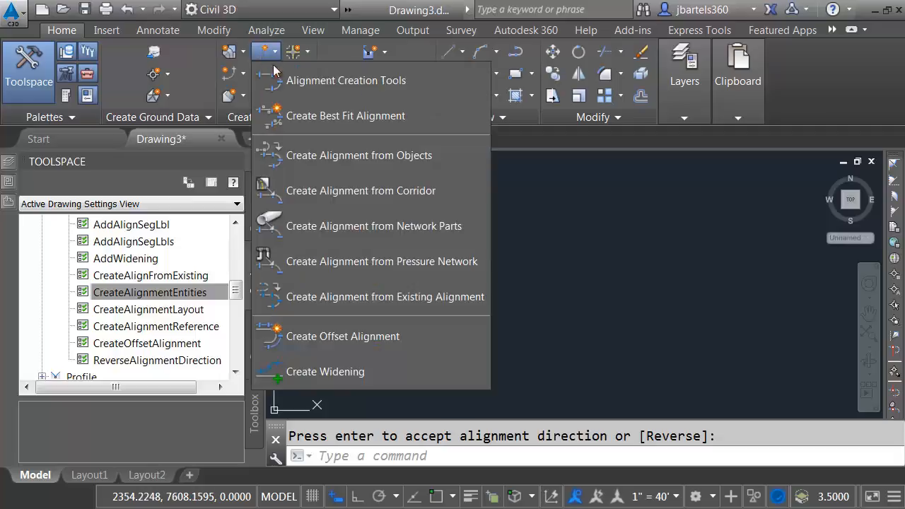
left_click(338, 76)
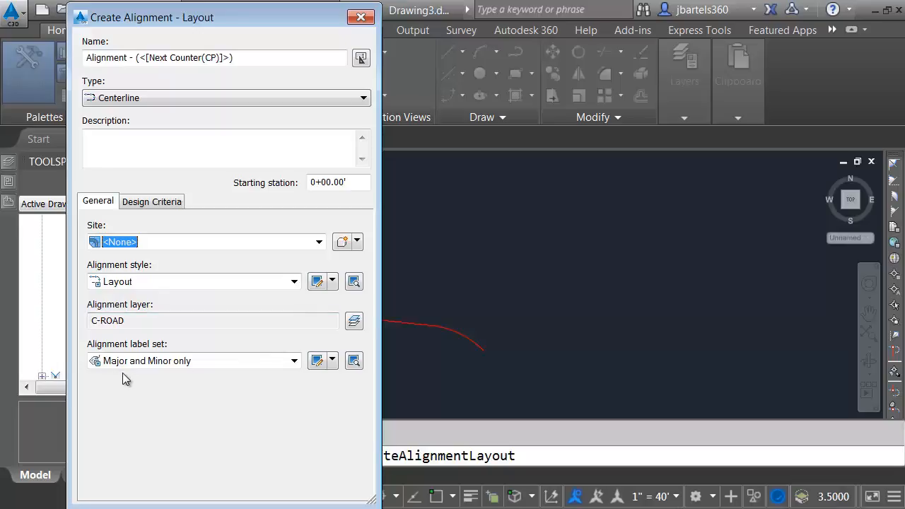
left_click(360, 17)
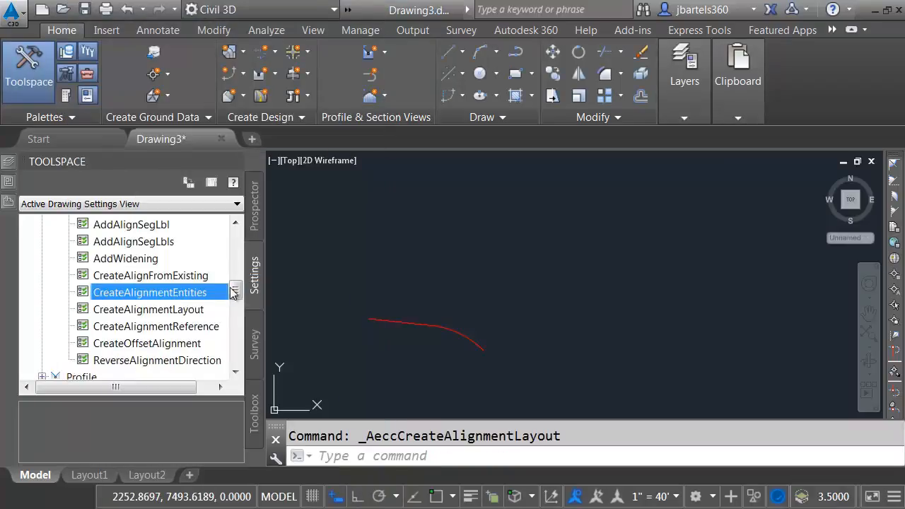
Step: Clear the child overrides of Alignment Style and Alignment Label Set in the Alignment feature settings' Default Styles
left_click_drag(239, 290, 238, 251)
right_click(92, 260)
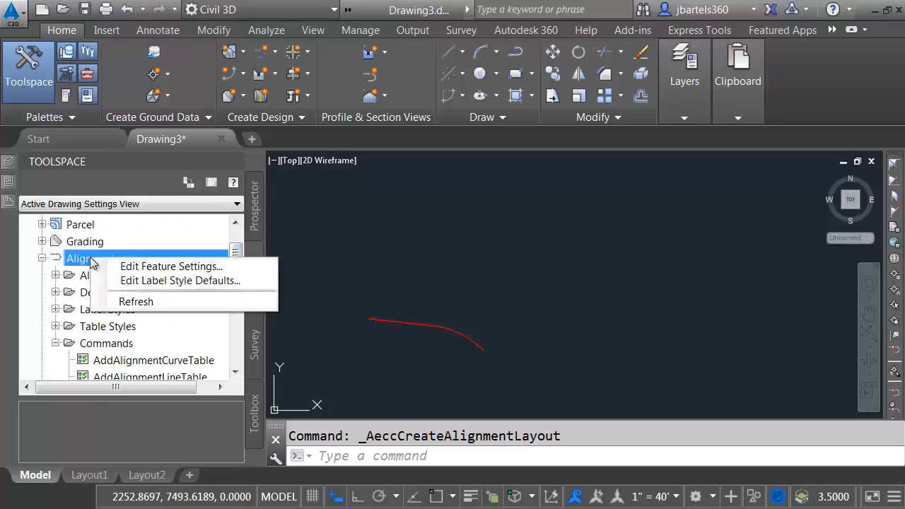
left_click(130, 269)
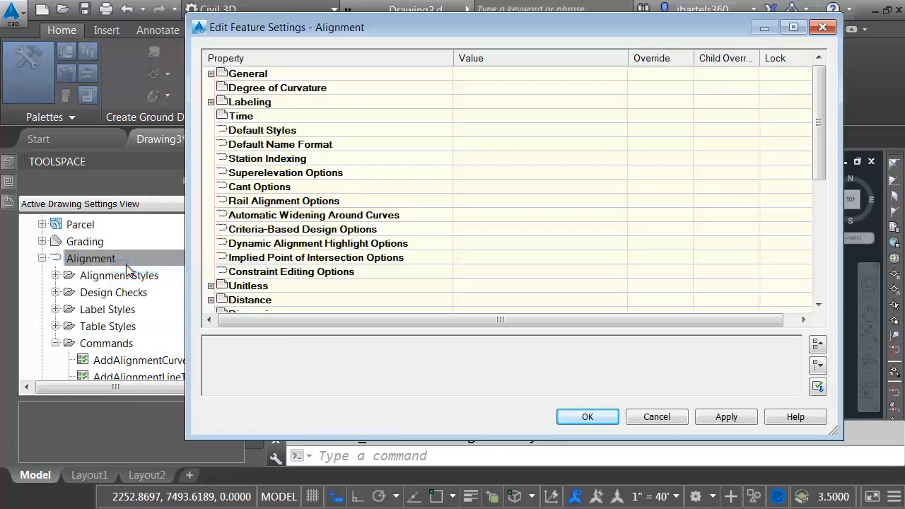
left_click(211, 130)
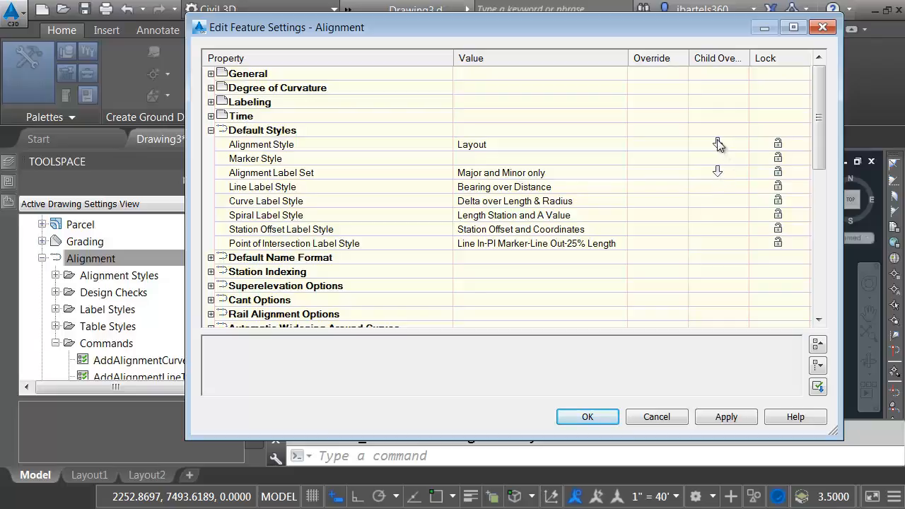
left_click(717, 172)
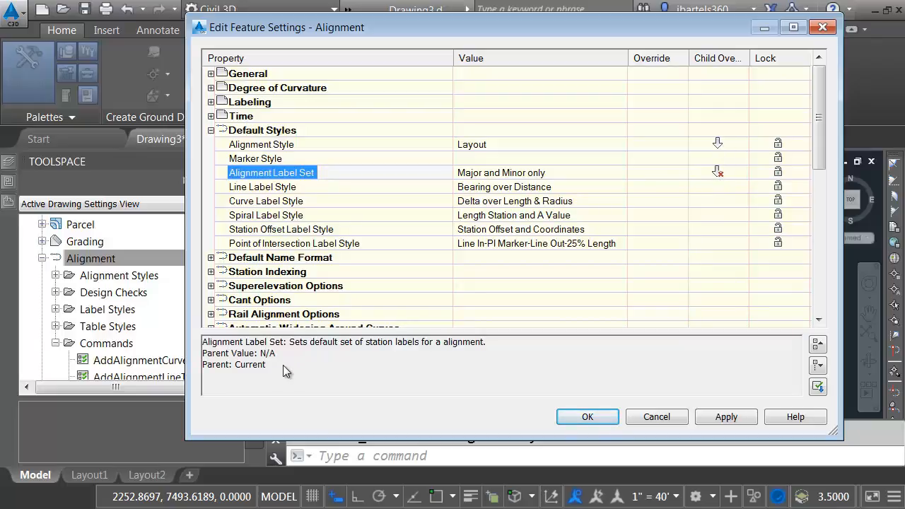
left_click(717, 144)
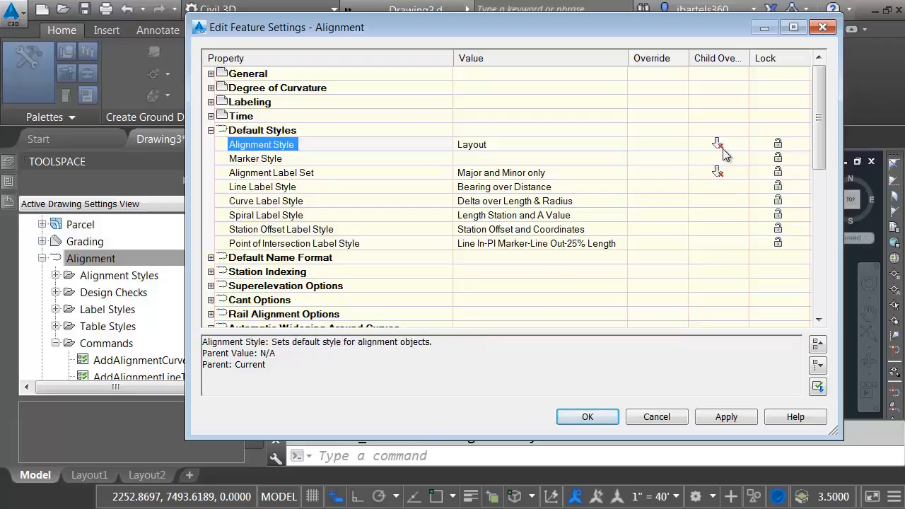
left_click(586, 417)
Step: Review the Default Styles in the CreateAlignmentEntities command settings and close them without changes
left_click_drag(238, 257, 244, 292)
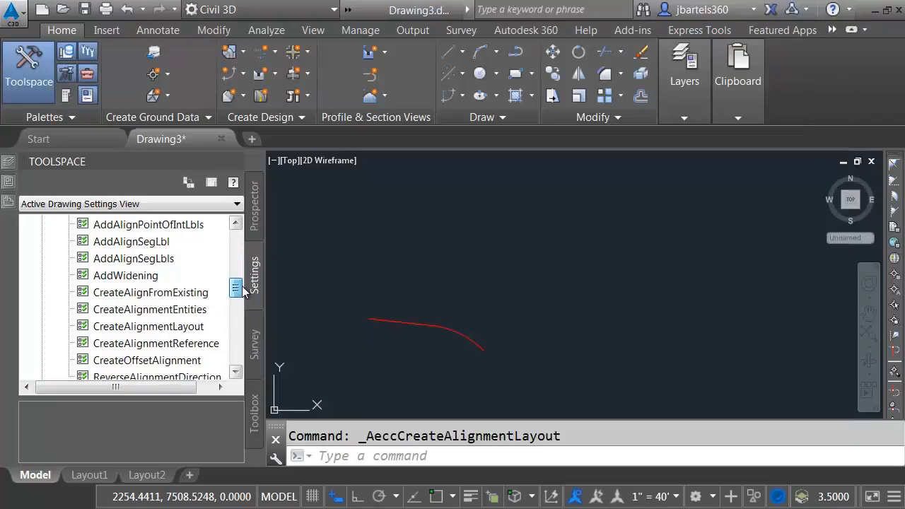
right_click(159, 315)
left_click(205, 317)
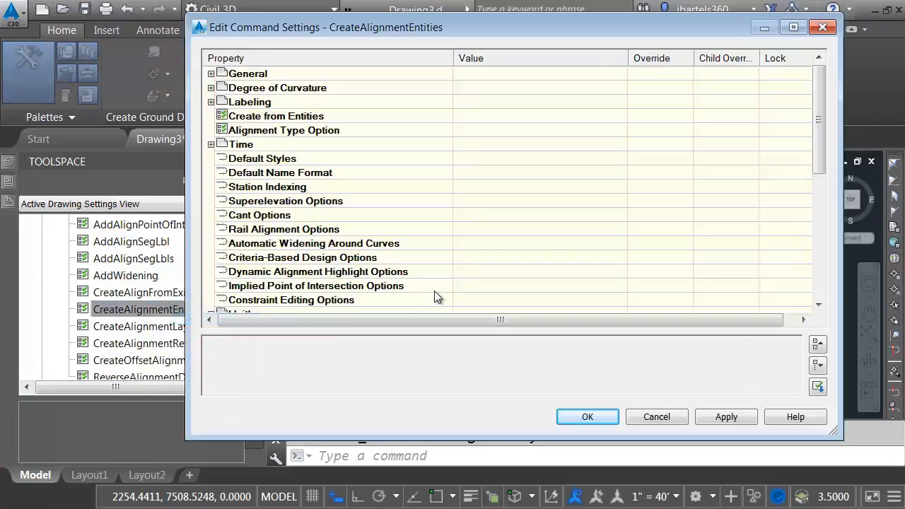
left_click(211, 159)
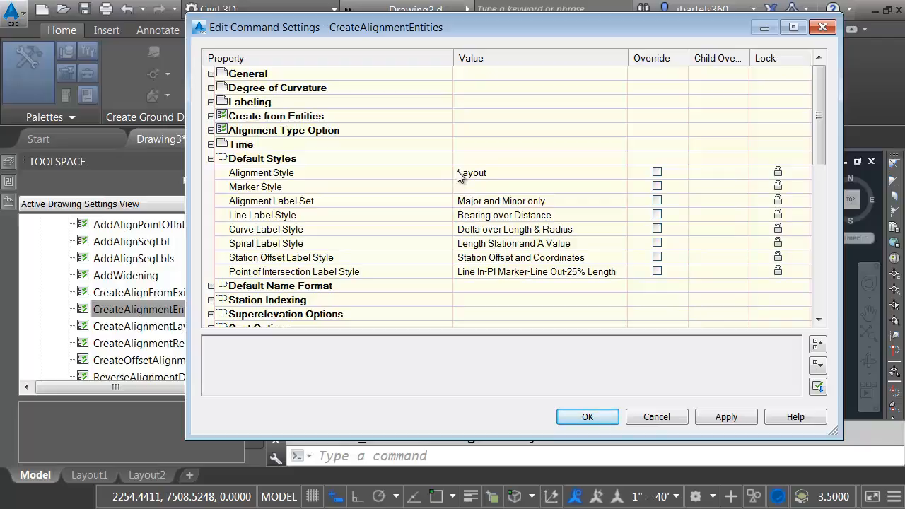
left_click(822, 27)
Step: Draw a long straight polyline sloping down to the right above the red alignment
left_click(516, 52)
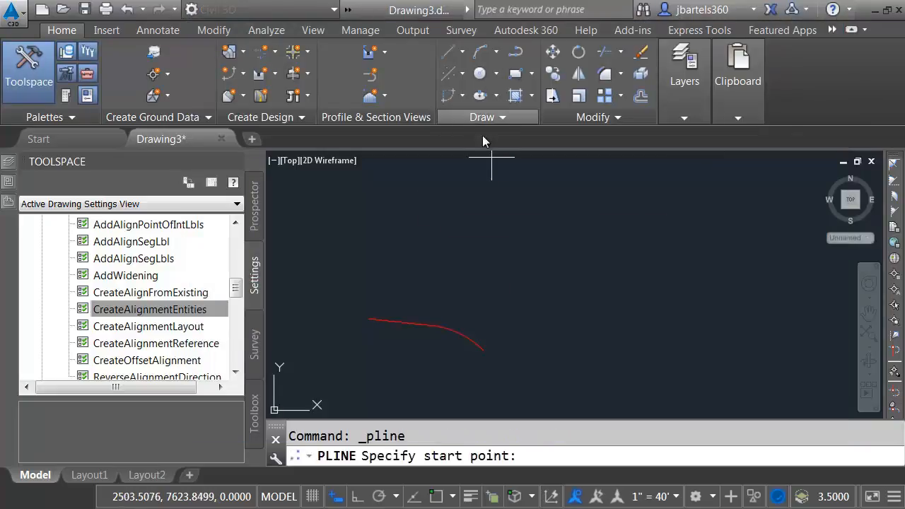
left_click(322, 235)
left_click(795, 307)
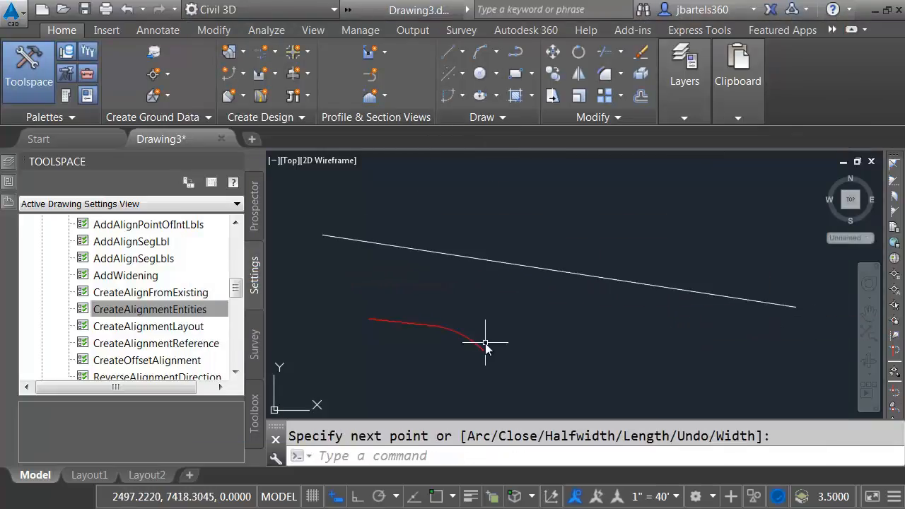
Step: Check the default style, label set and conversion options for creating an alignment from the straight polyline, and close without creating it
left_click(271, 51)
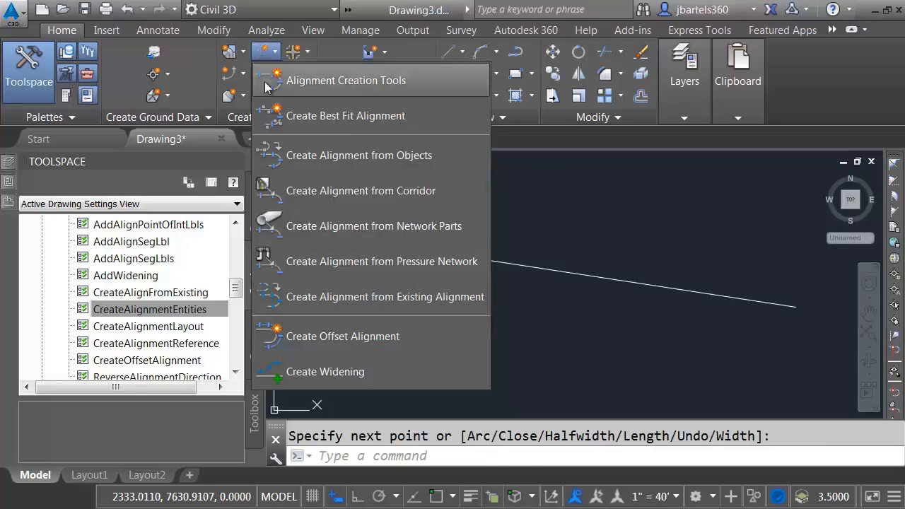
left_click(286, 157)
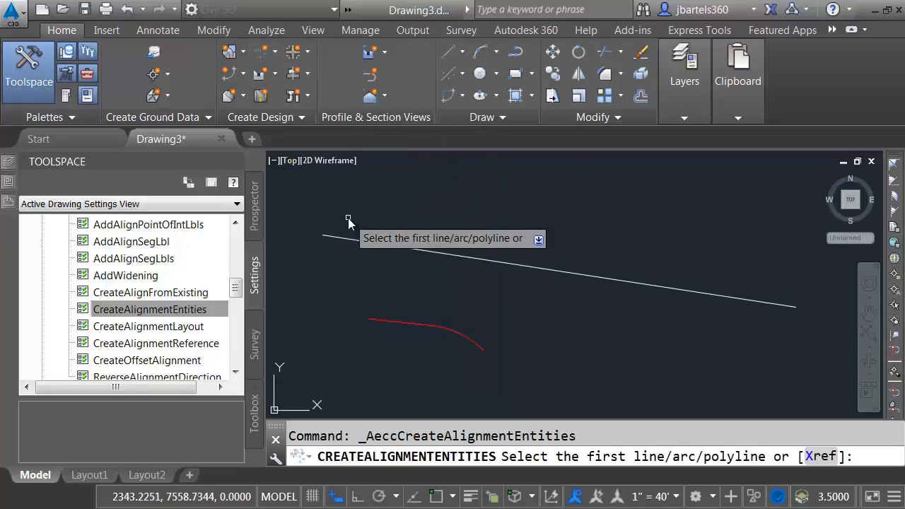
left_click(359, 241)
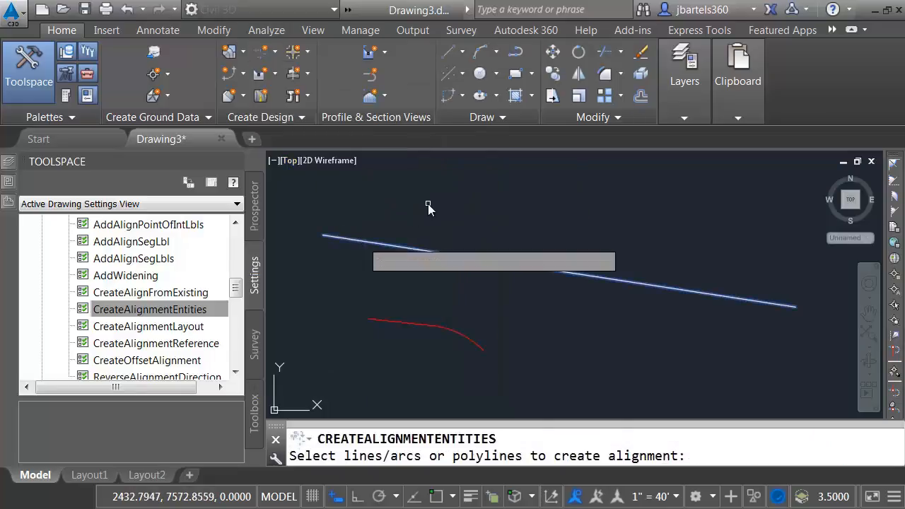
key("Return")
key("Return")
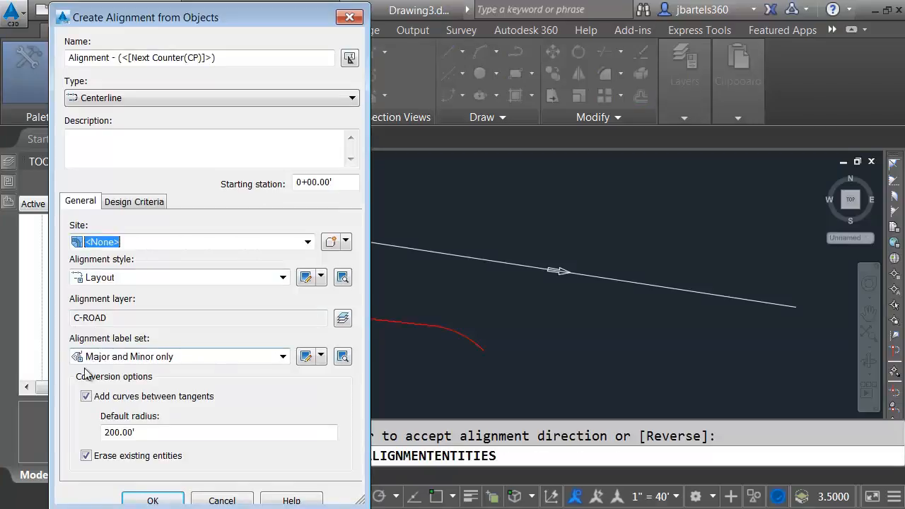
left_click(86, 455)
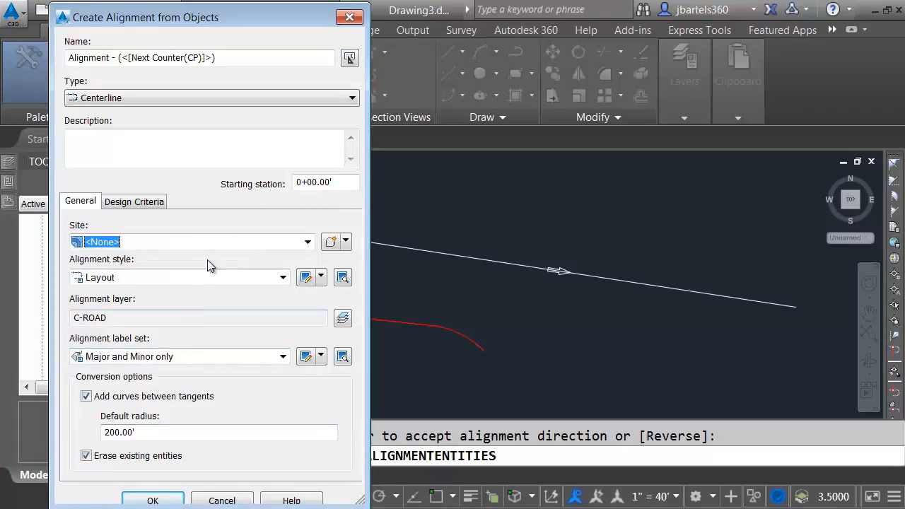
left_click(349, 19)
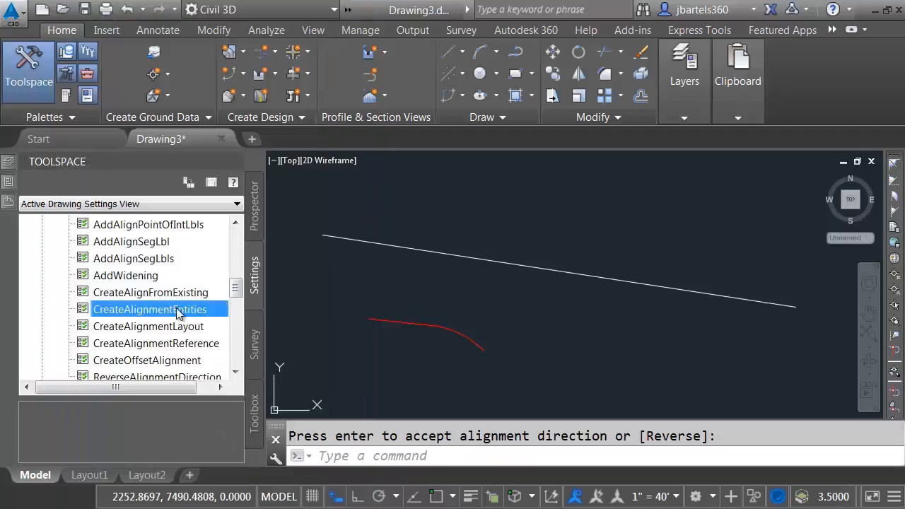
Step: Set Add Curves between Tangents to False under Create from Entities in the CreateAlignmentEntities command settings
right_click(137, 313)
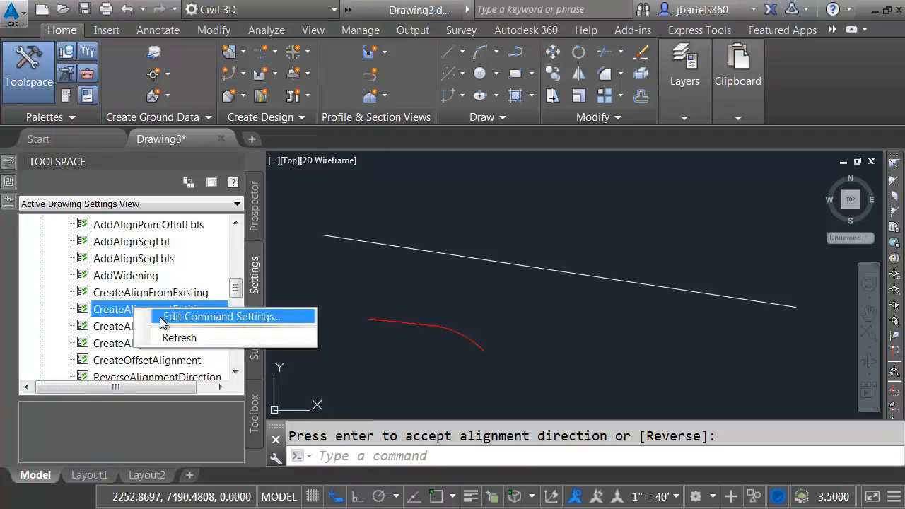
left_click(168, 318)
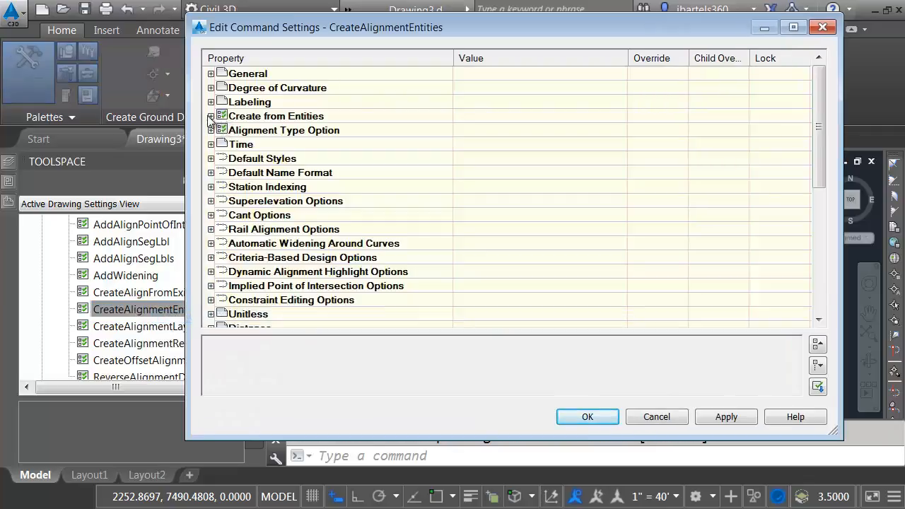
left_click(211, 116)
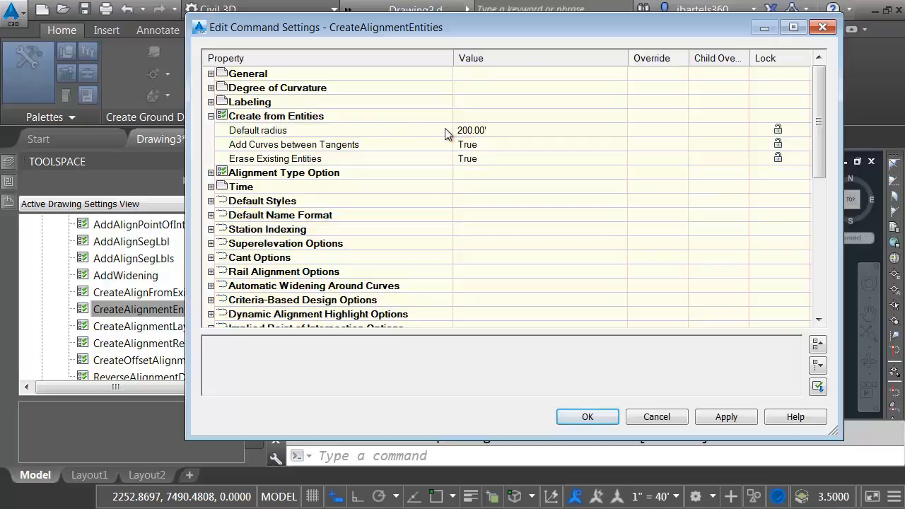
left_click(484, 143)
left_click(486, 142)
left_click(479, 155)
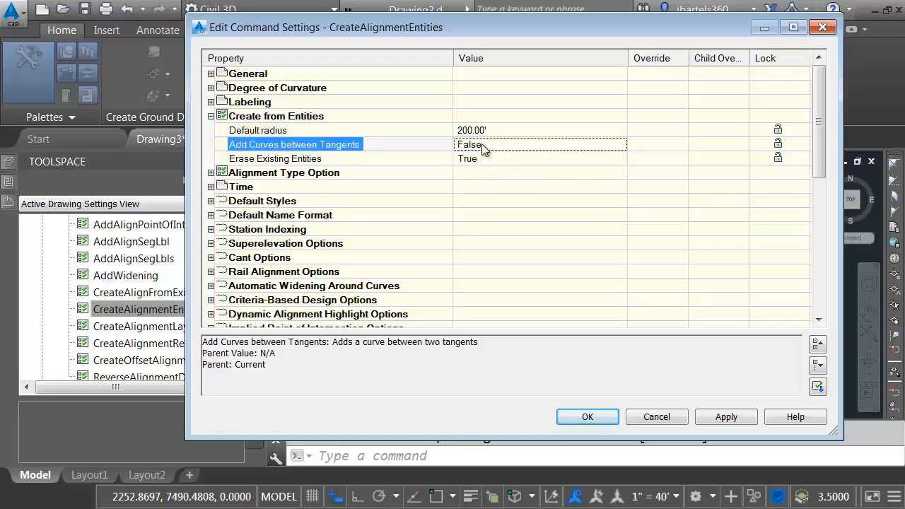
Step: Set the default Alignment Type of CreateAlignmentEntities to Miscellaneous and accept the command settings
left_click(211, 173)
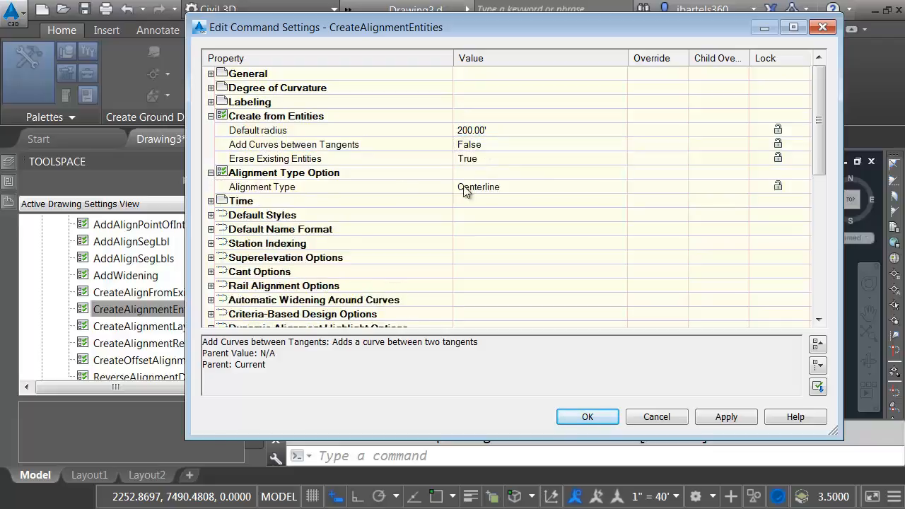
left_click(531, 188)
left_click(619, 186)
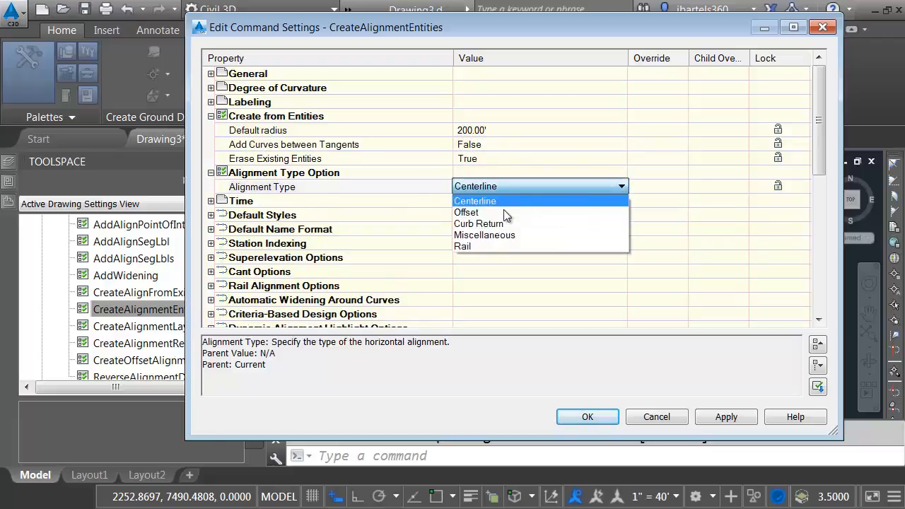
left_click(489, 234)
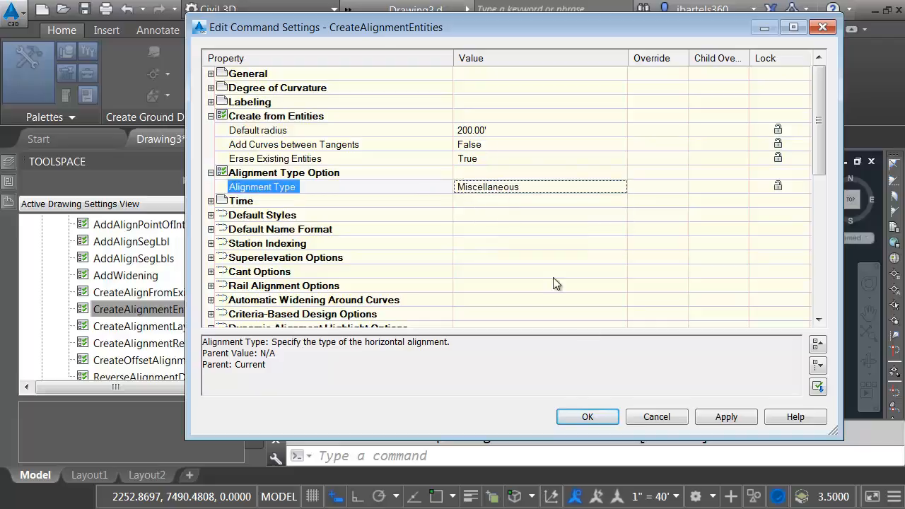
left_click(577, 417)
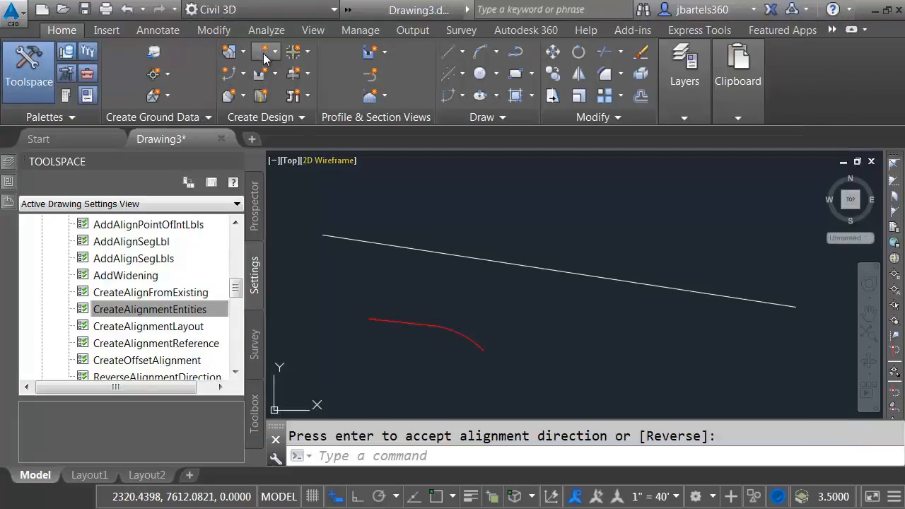
Step: Check the default alignment type offered when creating an alignment from the straight polyline, and close without creating it
left_click(265, 53)
left_click(300, 152)
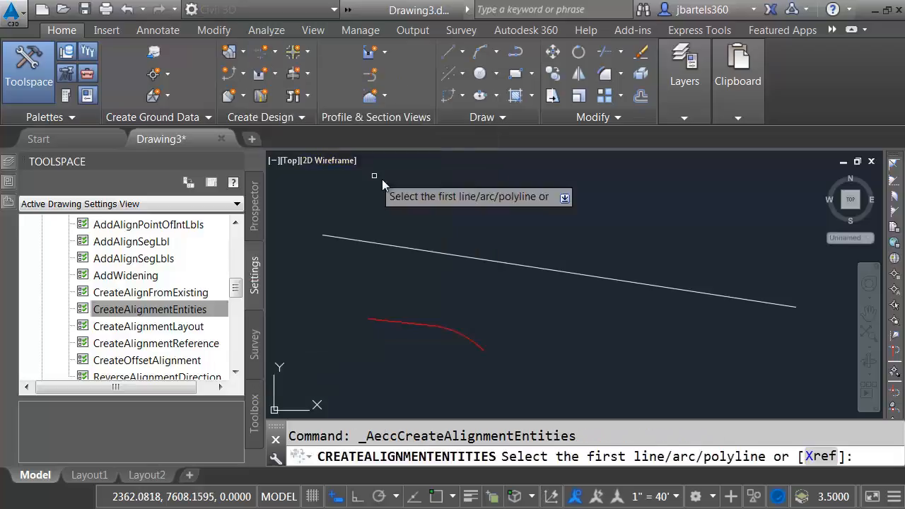
left_click(392, 243)
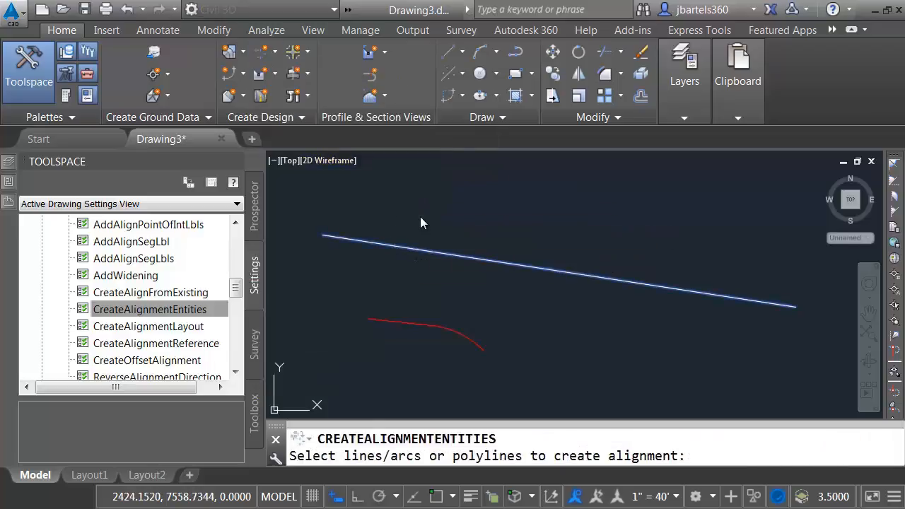
key("Return")
key("Return")
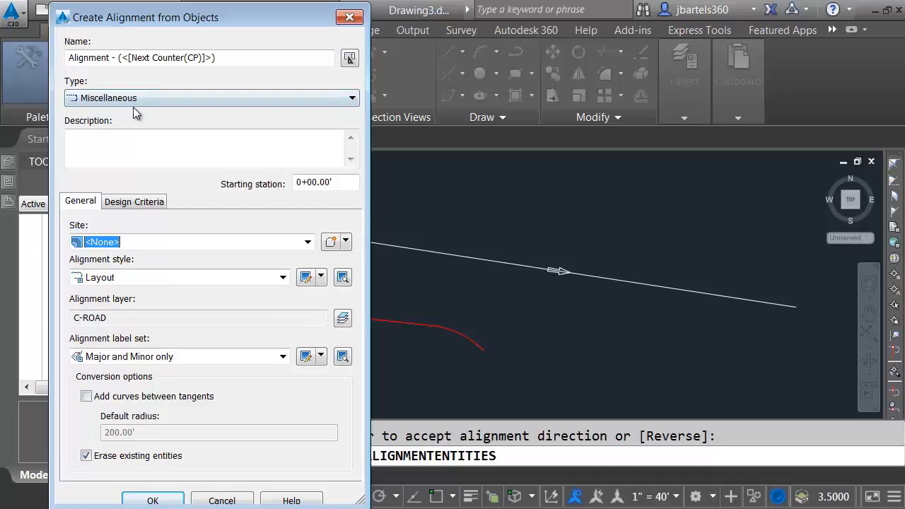
key("Return")
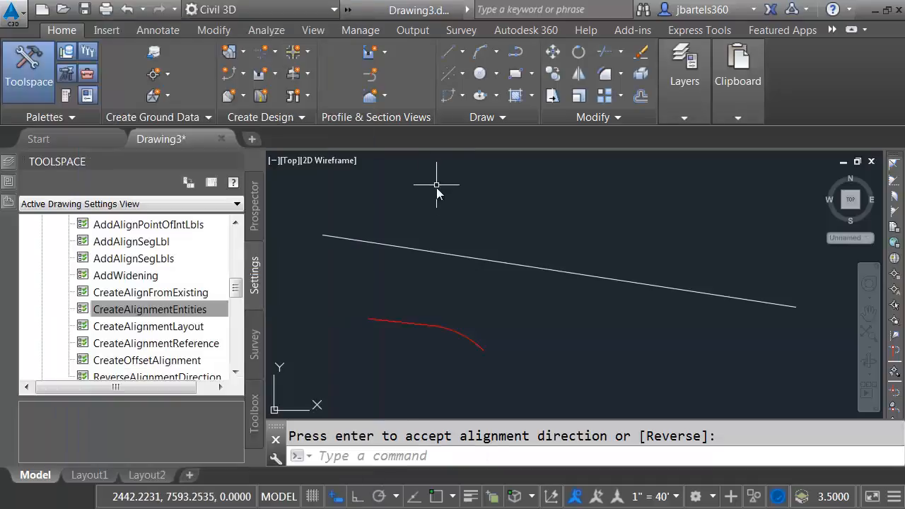
Step: Close the current drawing and open 02_corridor.dwg from the Exercise Files folder
left_click(221, 139)
left_click(466, 303)
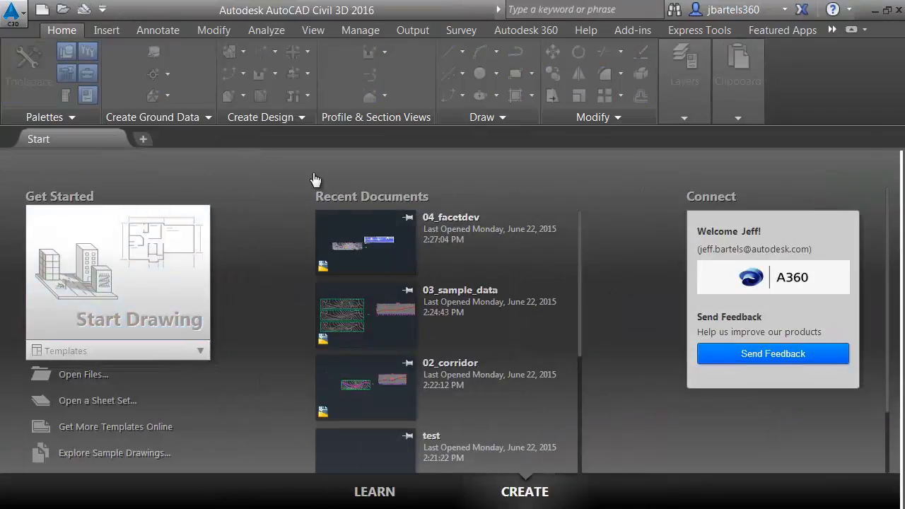
left_click(63, 9)
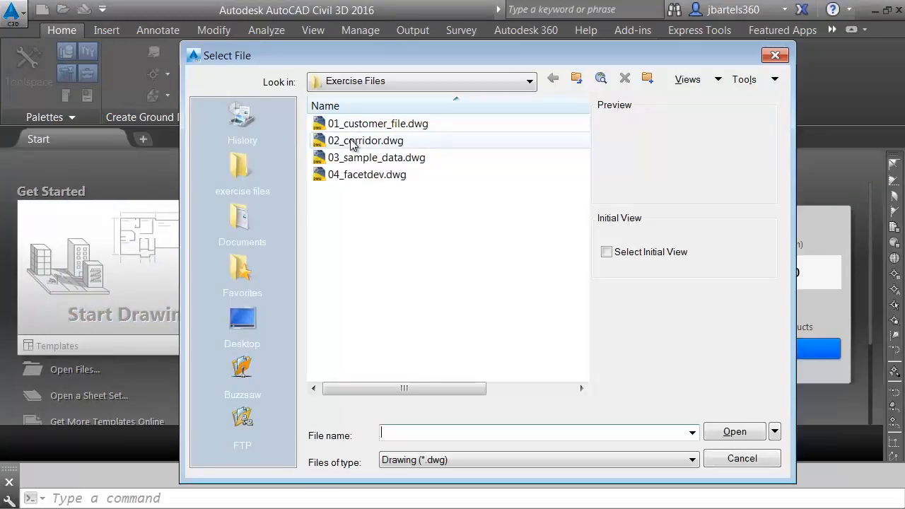
left_click(351, 141)
left_click(724, 432)
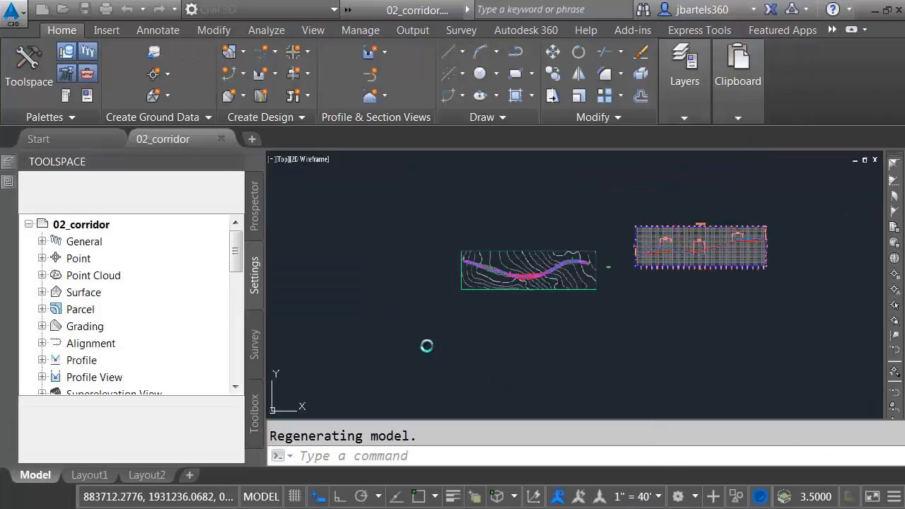
Step: Select the road corridor in plan and open it in the Section Editor
scroll(485, 293, "up", 2)
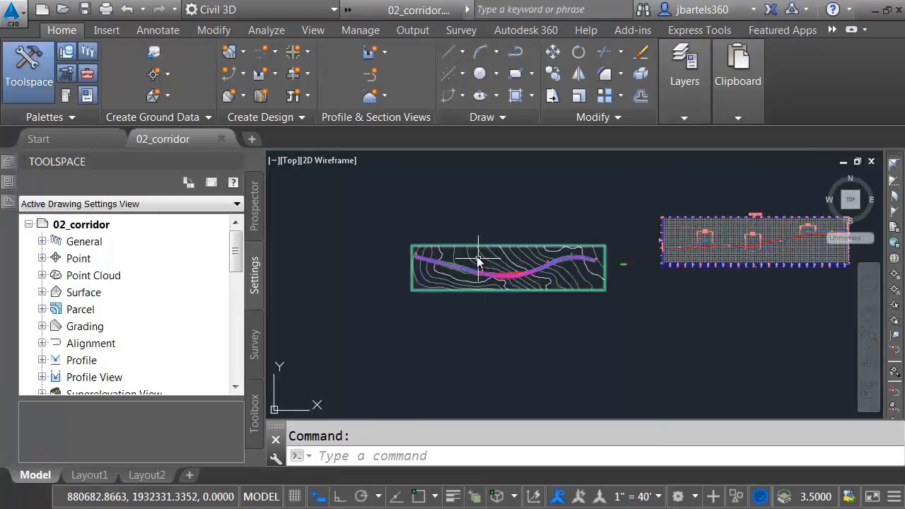
scroll(467, 252, "up", 3)
scroll(467, 251, "up", 6)
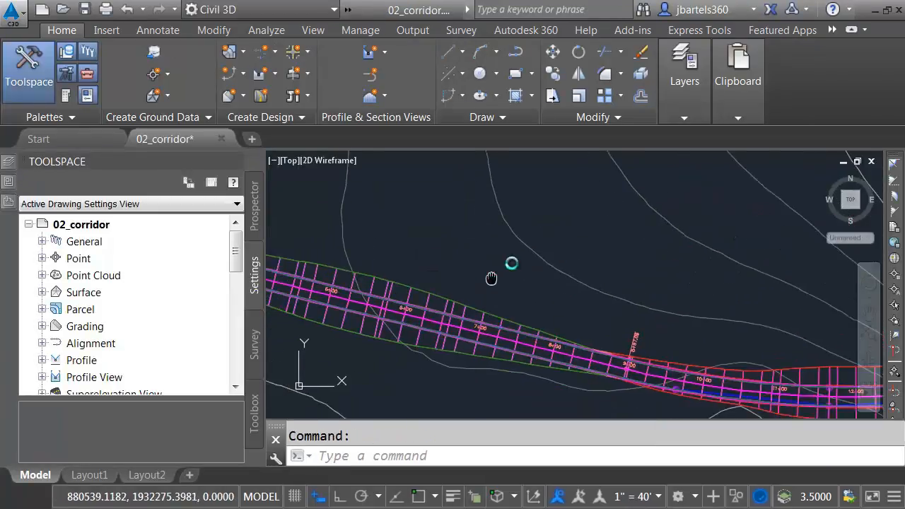
scroll(473, 255, "up", 2)
left_click(438, 274)
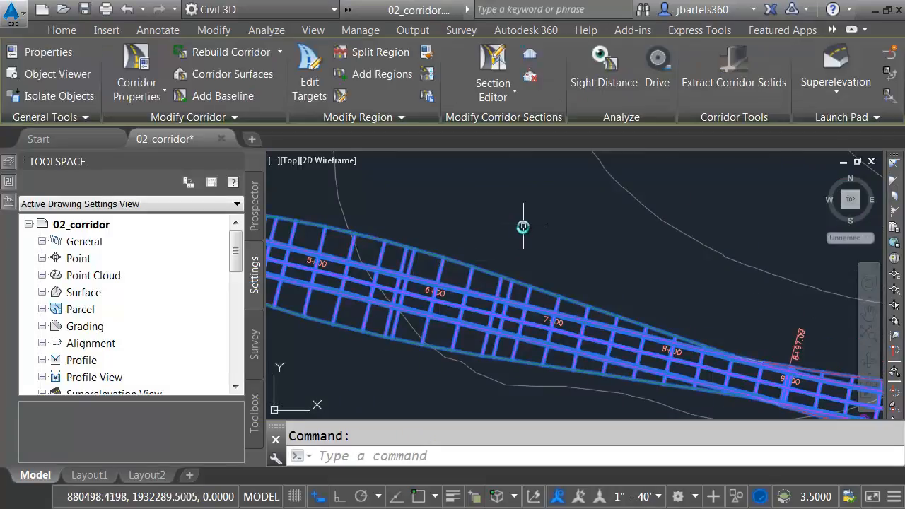
left_click(493, 61)
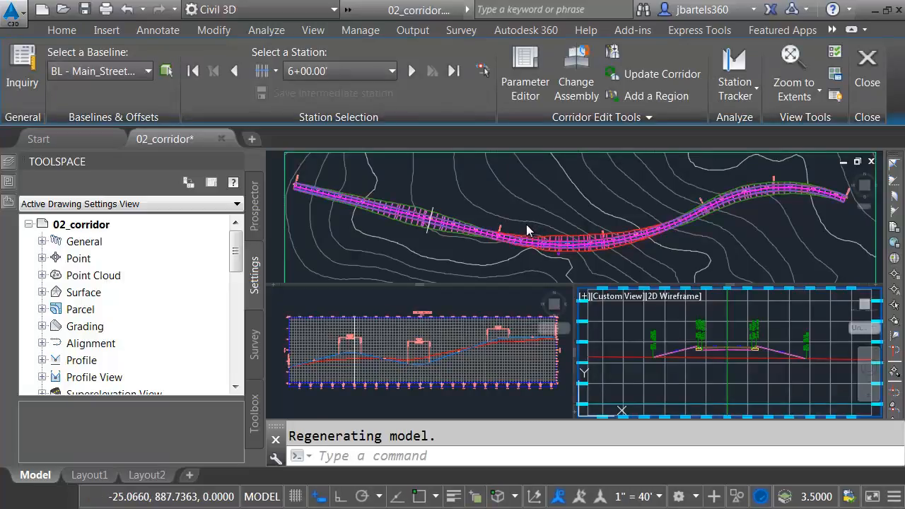
Step: Configure the section editor viewports with Section in Viewport 1 and Plan in Viewport 3
left_click(836, 76)
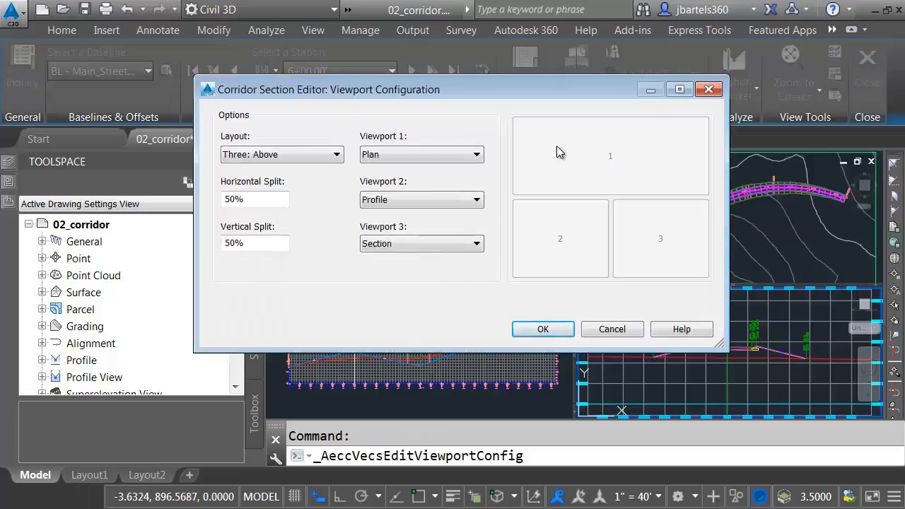
left_click(476, 155)
left_click(406, 210)
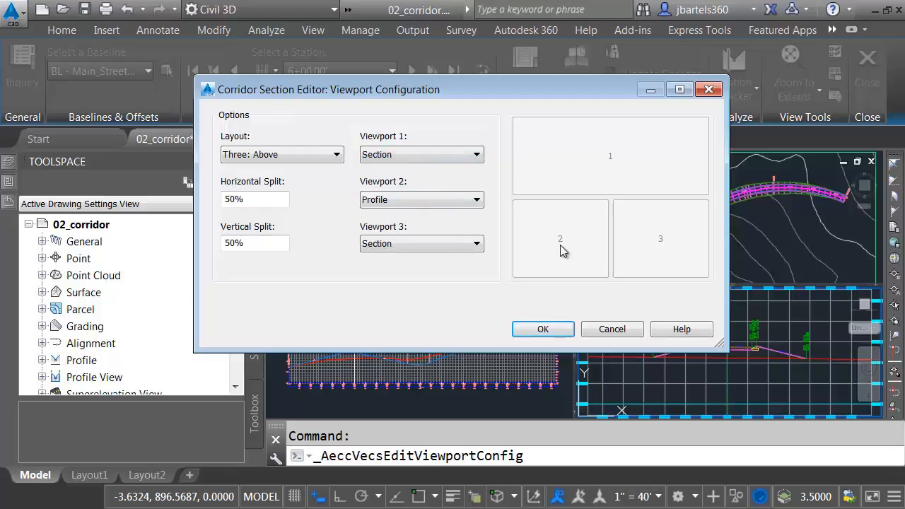
left_click(461, 243)
left_click(407, 271)
left_click(545, 329)
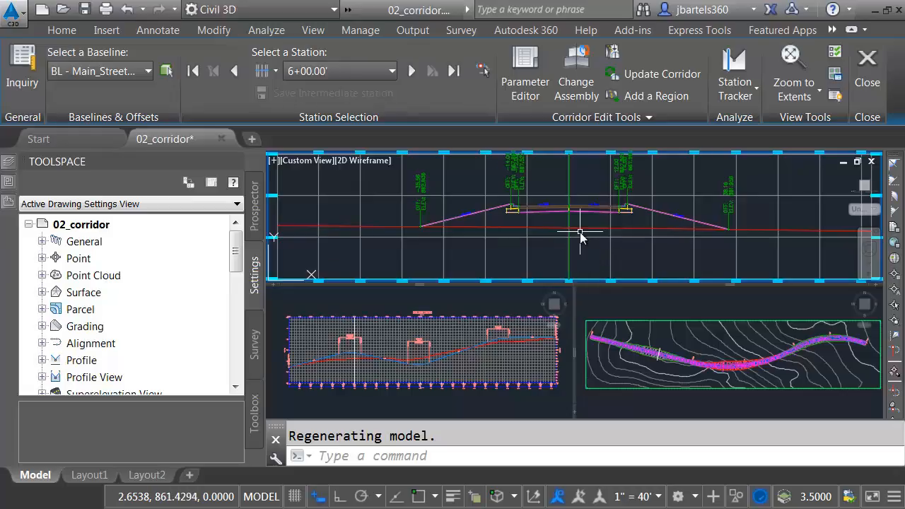
Step: Check how the section grid adapts at different zoom levels and set Adaptive Grid to Off in the corridor section options
scroll(591, 230, "down", 3)
scroll(591, 230, "up", 3)
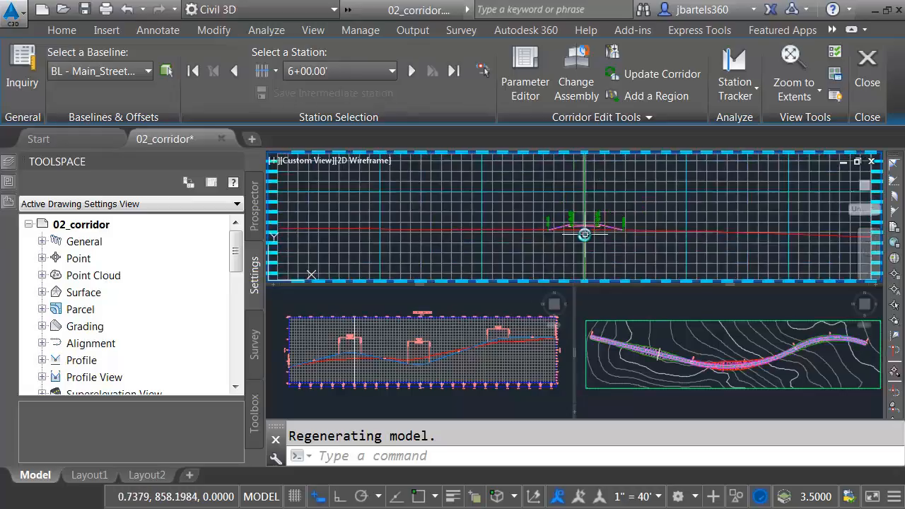
scroll(584, 234, "up", 5)
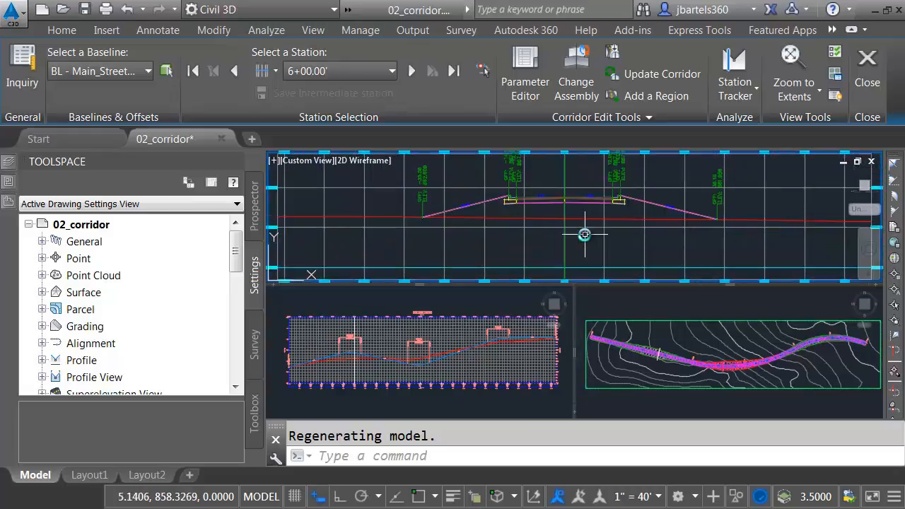
scroll(584, 235, "down", 4)
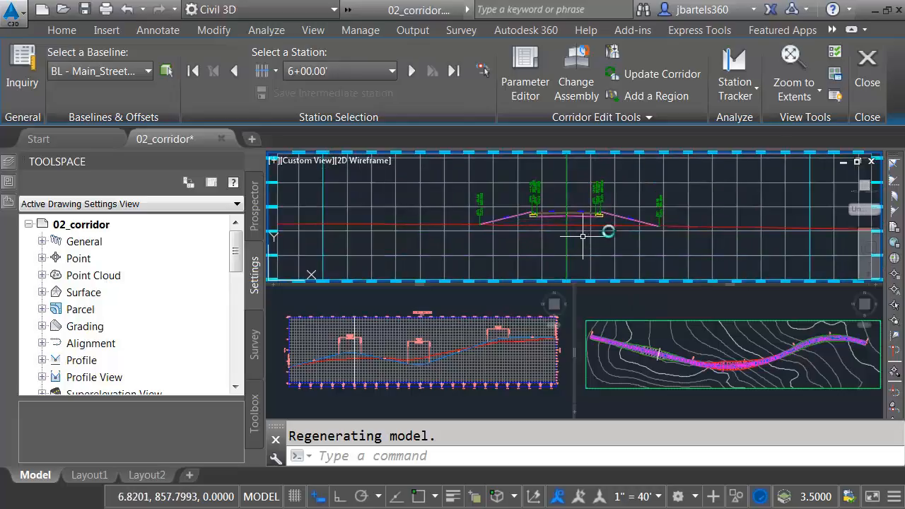
left_click(835, 55)
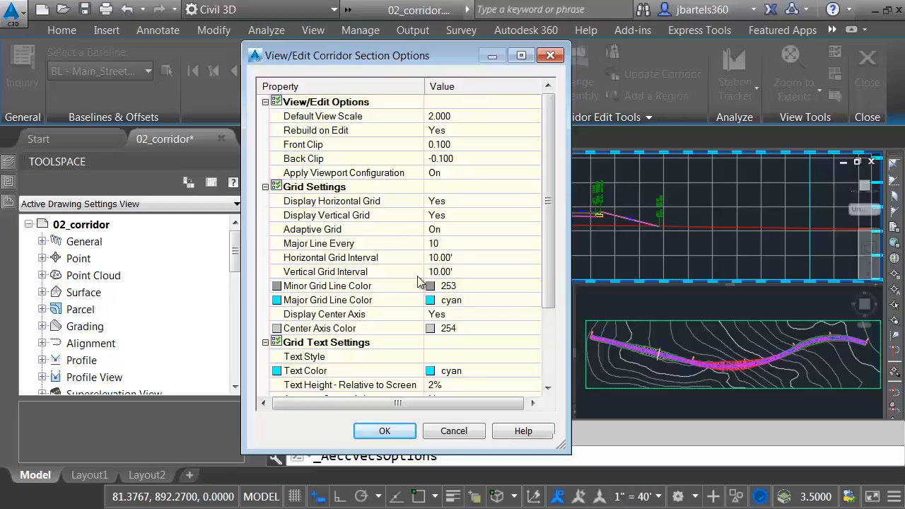
left_click(439, 229)
left_click(445, 239)
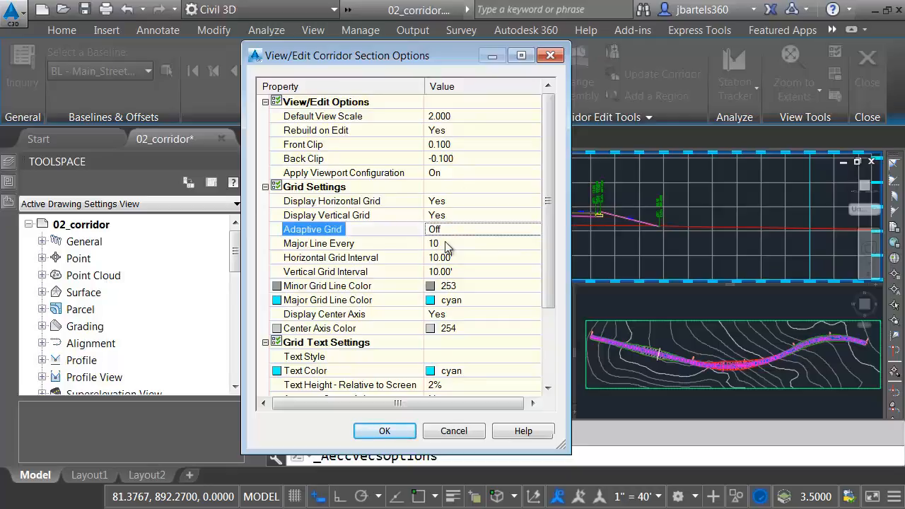
Step: Set both the Major and Minor Grid Line Color of the section view to 250
left_click(427, 299)
left_click(536, 303)
left_click(524, 332)
left_click(638, 412)
left_click_drag(550, 265, 549, 329)
left_click(534, 202)
left_click(524, 332)
left_click(638, 412)
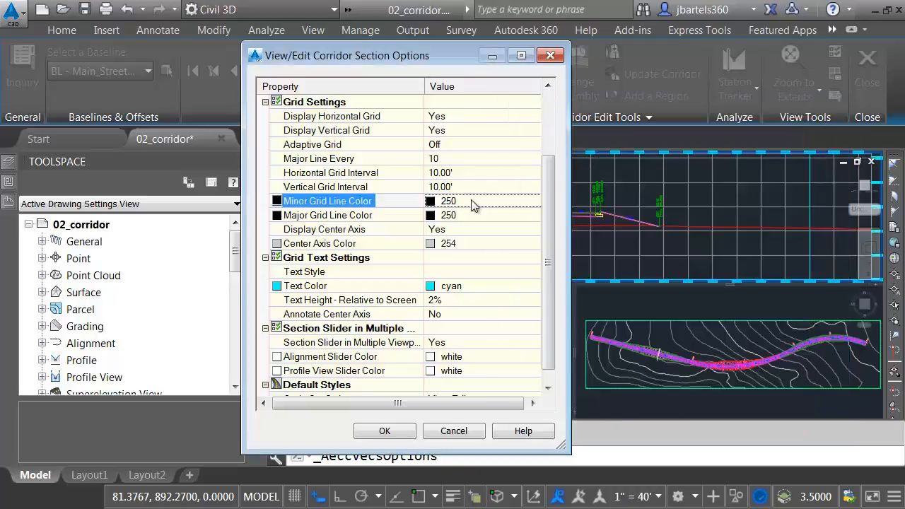
Step: Set the grid Text Color to yellow and accept the corridor section options
left_click(431, 287)
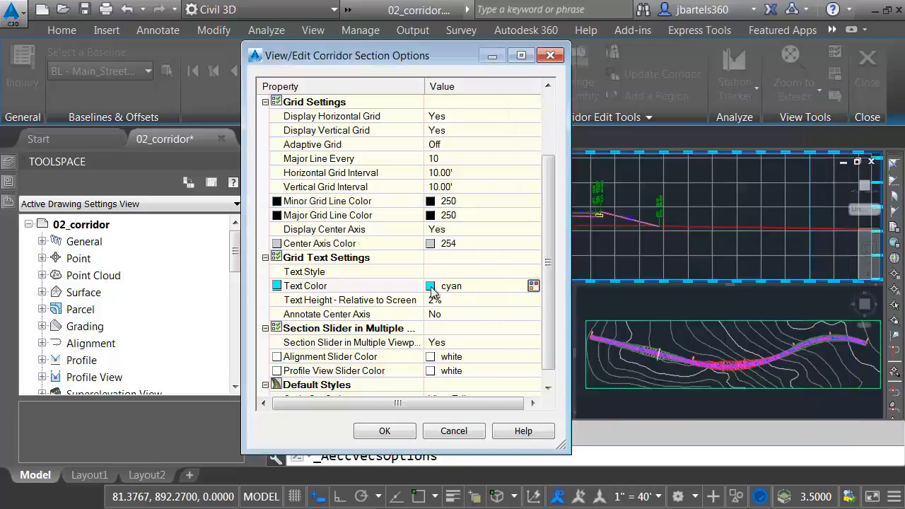
left_click(533, 286)
left_click(541, 310)
left_click(647, 410)
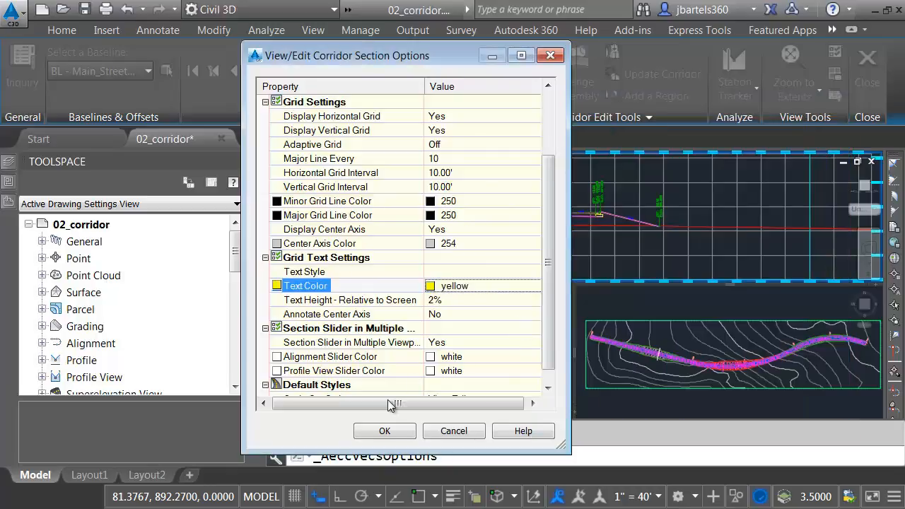
left_click(385, 431)
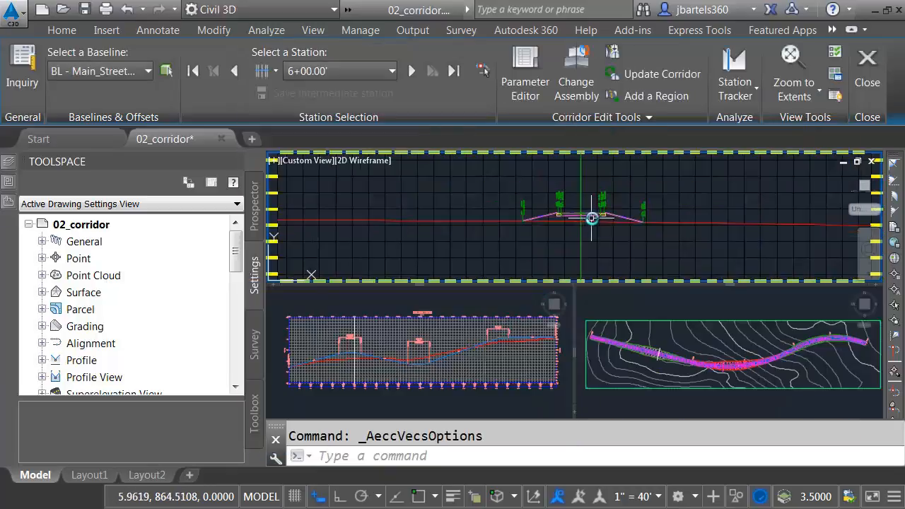
Step: Review the restyled section grid at different zoom levels and close the section editor
scroll(592, 219, "down", 5)
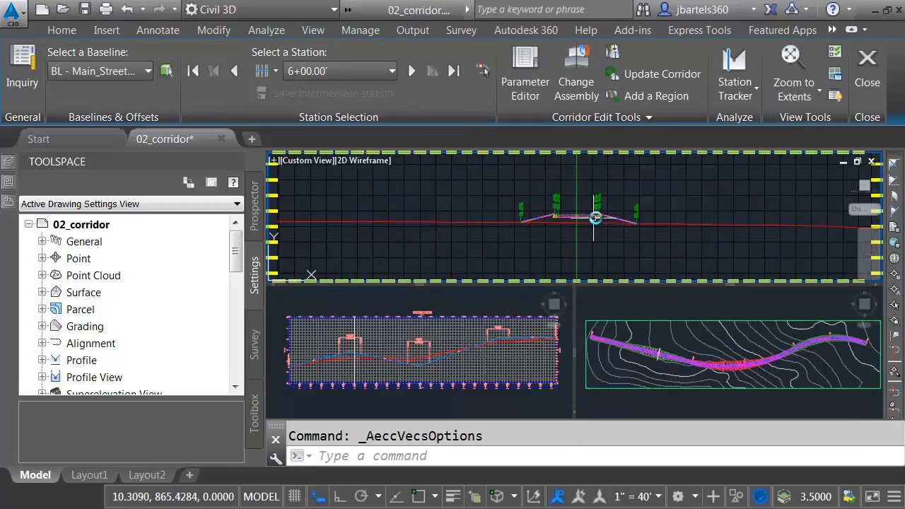
scroll(577, 222, "up", 5)
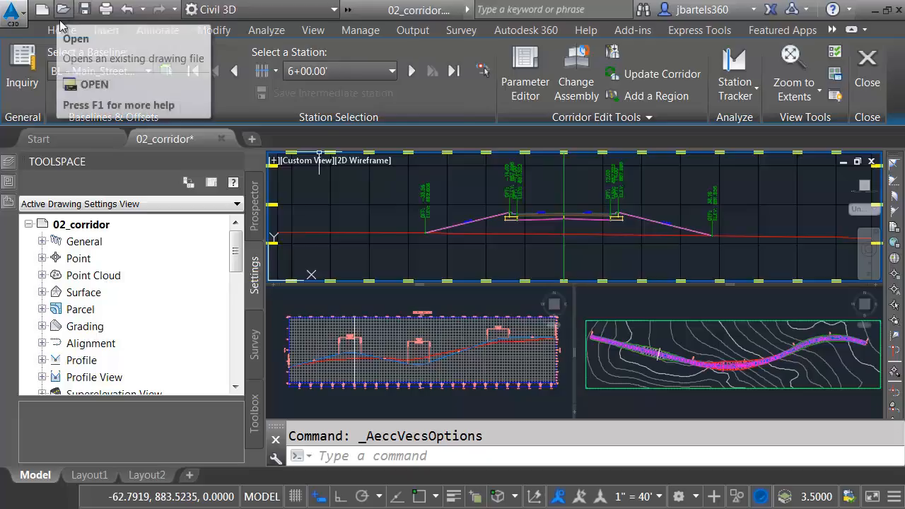
left_click(867, 71)
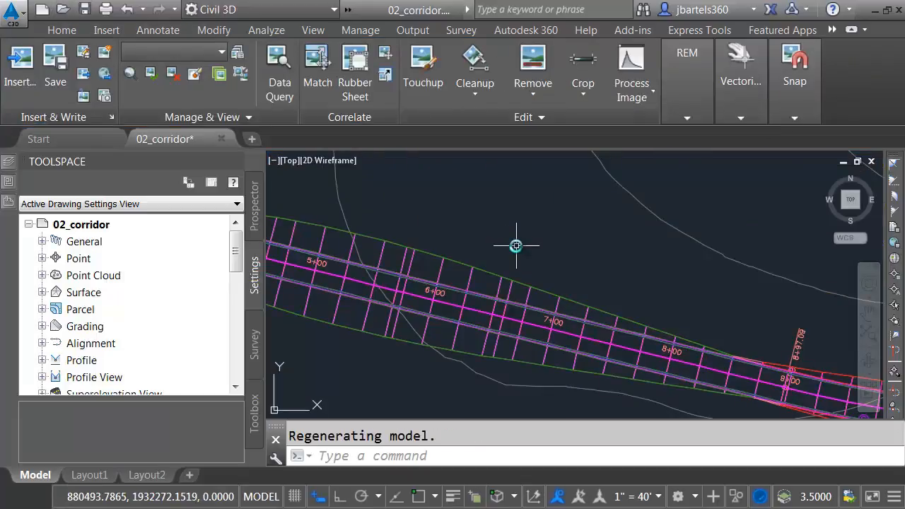
Step: Start a new drawing and bring up the corridor editing tools without selecting a corridor
left_click(42, 9)
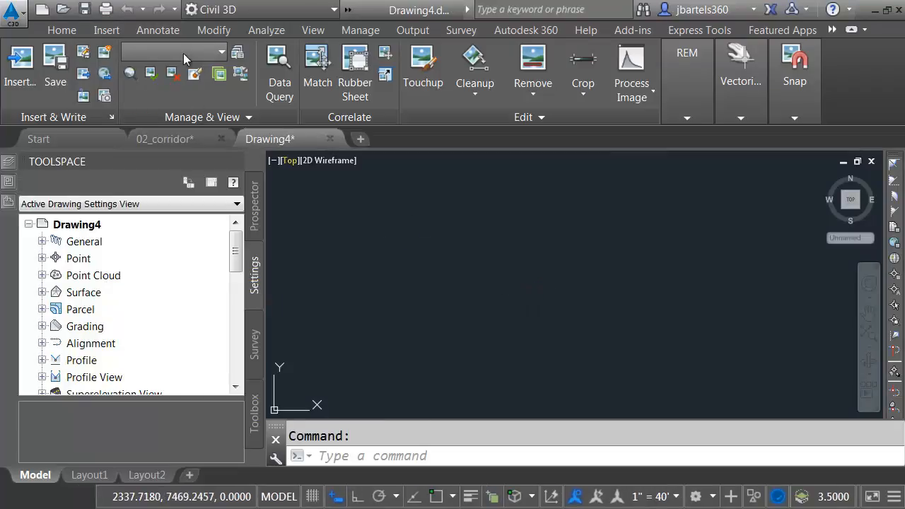
left_click(215, 30)
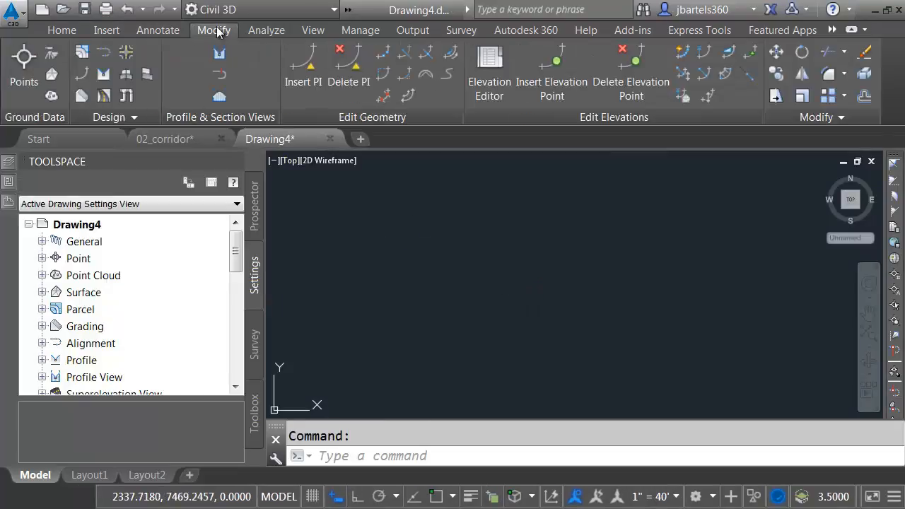
left_click(103, 97)
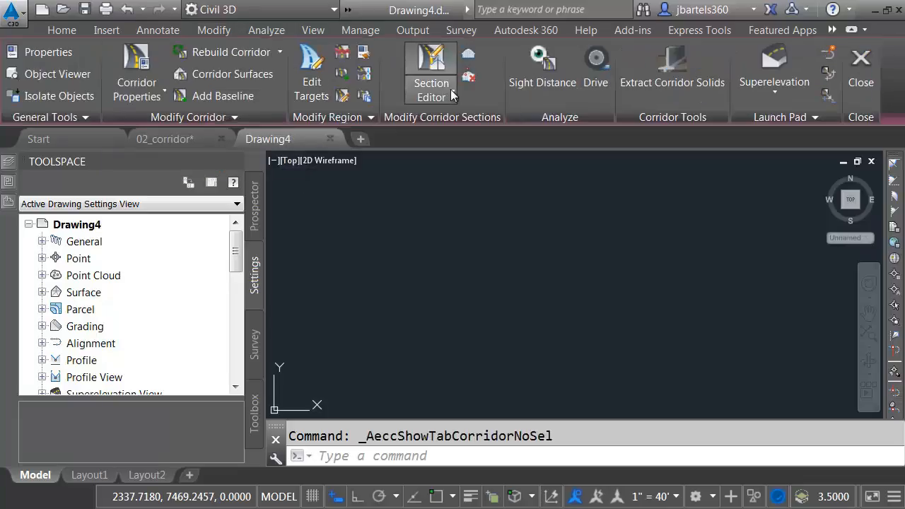
Step: Set the new drawing's section editor viewport configuration to Section in Viewport 1 and Plan in Viewport 3
left_click(451, 94)
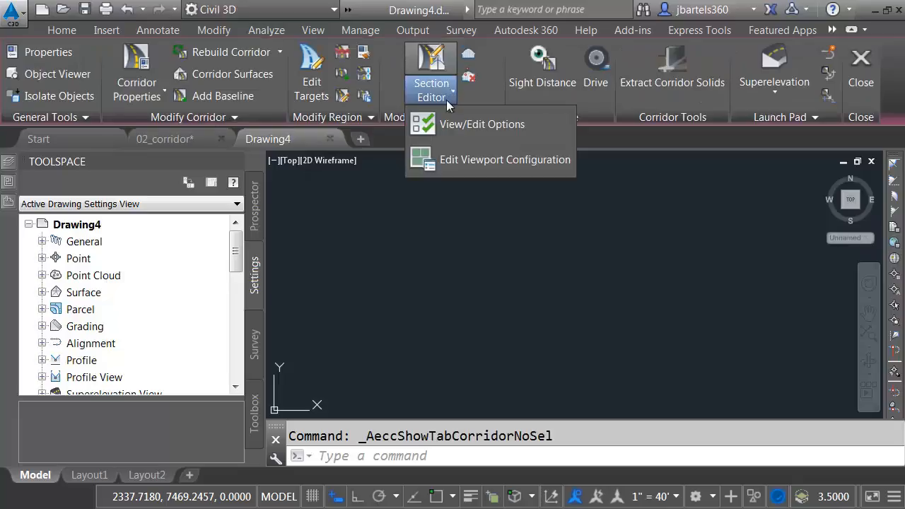
left_click(453, 160)
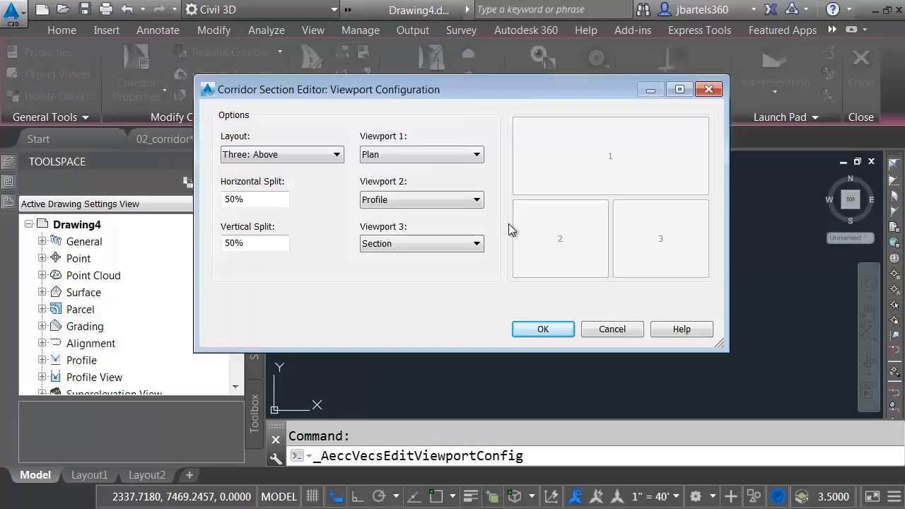
left_click(476, 154)
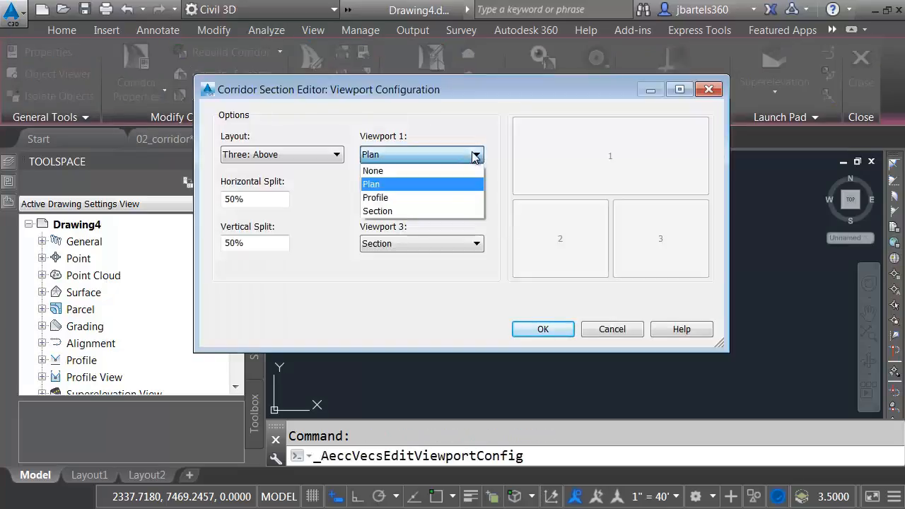
left_click(434, 210)
left_click(467, 243)
left_click(445, 270)
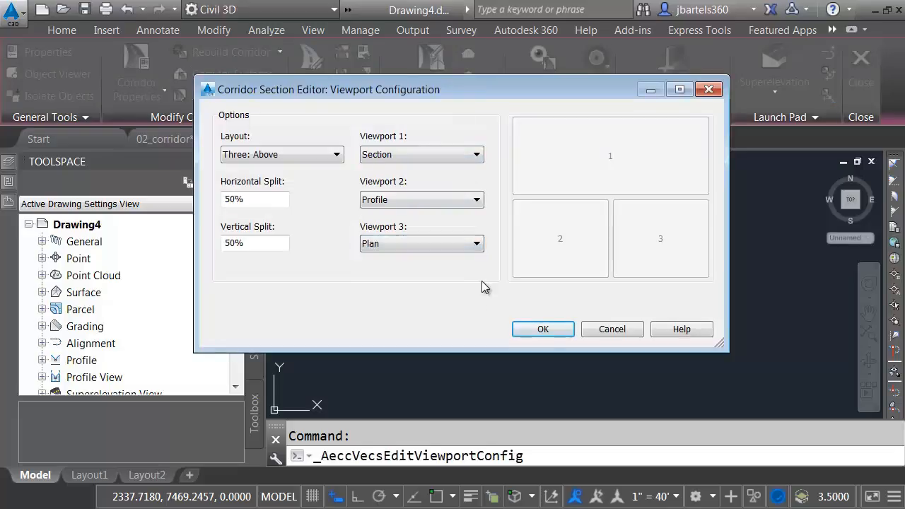
left_click(539, 331)
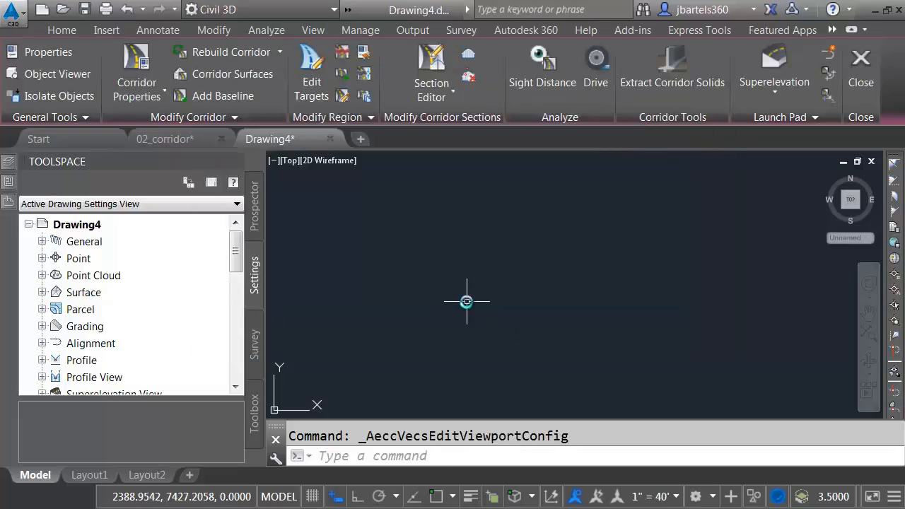
Step: Review the corridor section view/edit options of the new drawing and close that drawing to return to 02_corridor
left_click(435, 92)
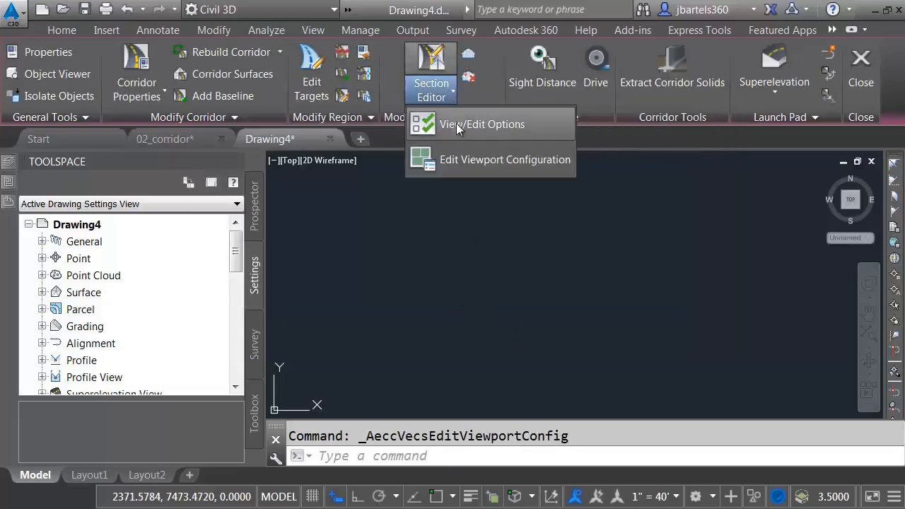
left_click(458, 126)
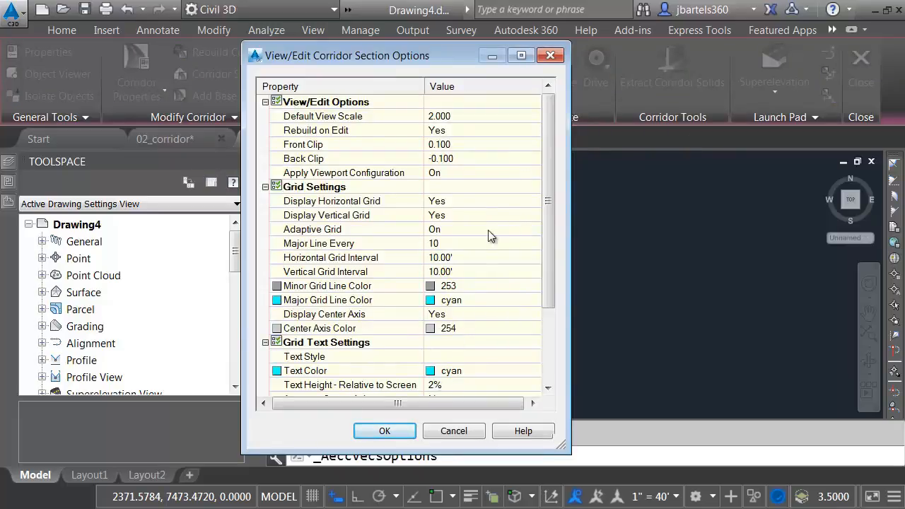
left_click(550, 56)
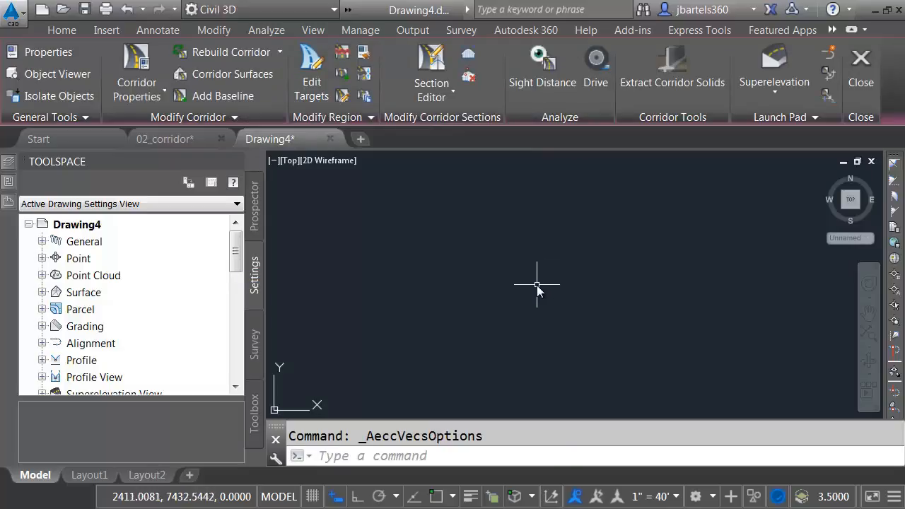
left_click(332, 139)
left_click(465, 302)
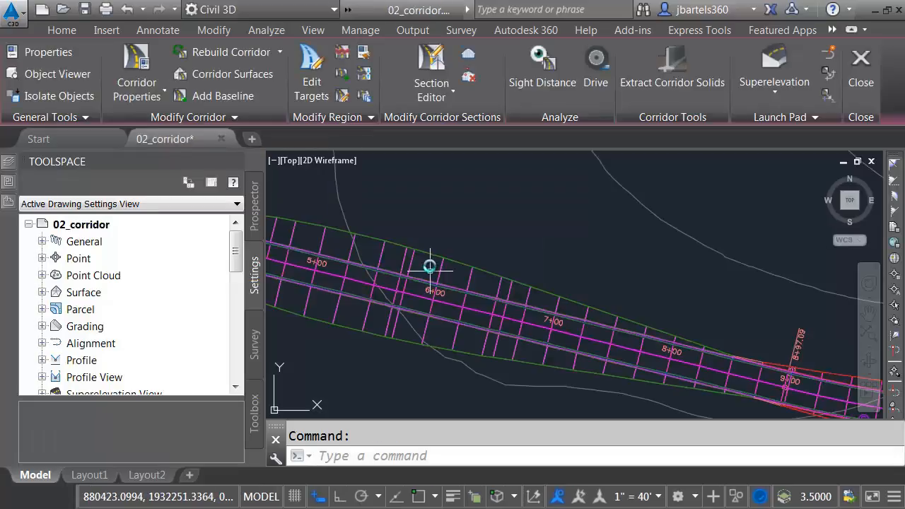
Step: Draw a polyline above the corridor with one straight segment followed by a tangent arc curving up to the east
scroll(549, 248, "down", 5)
middle_click_drag(606, 255, 530, 254)
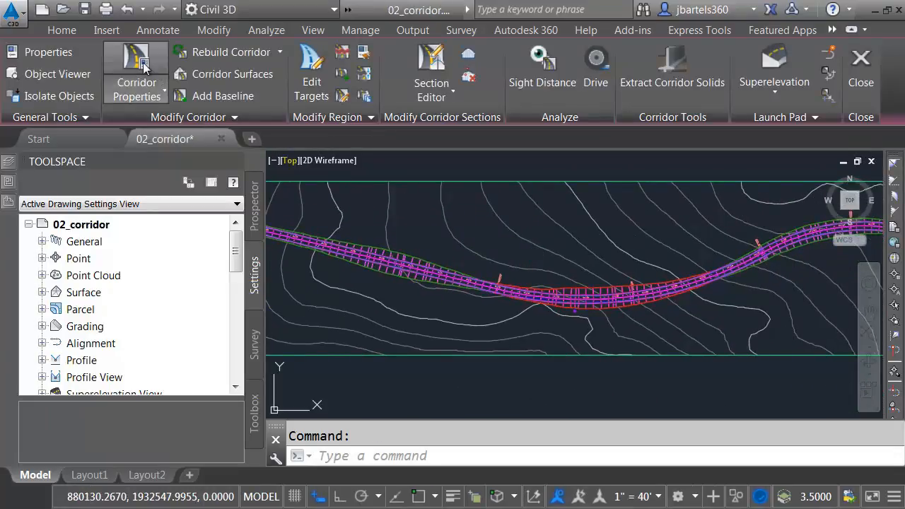
left_click(61, 29)
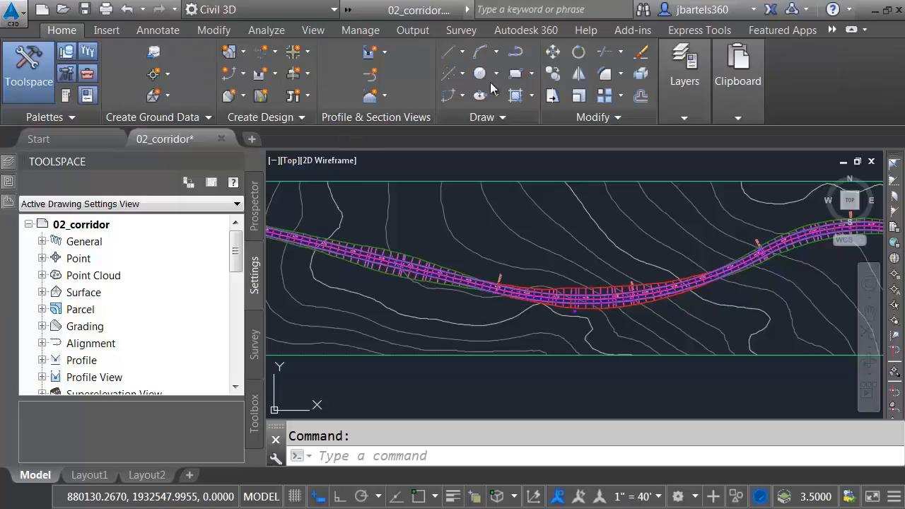
left_click(514, 51)
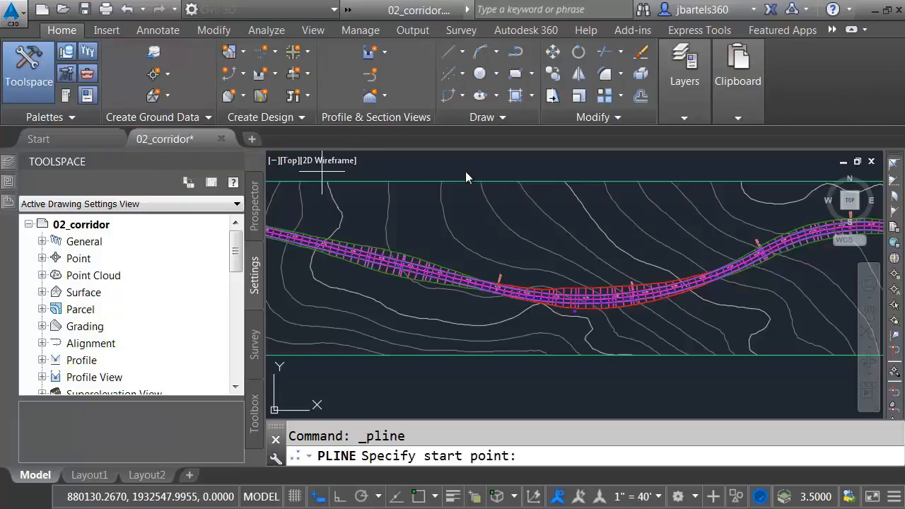
left_click(321, 204)
left_click(523, 251)
right_click(545, 261)
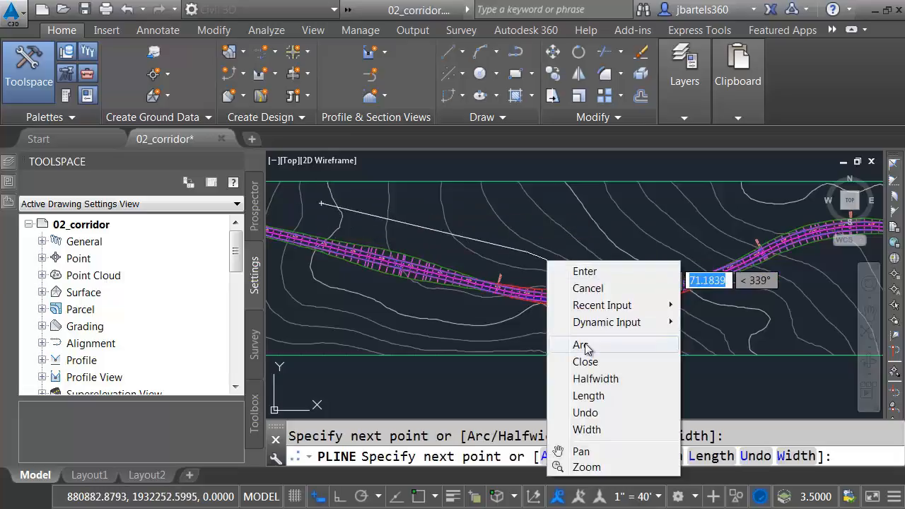
left_click(588, 346)
left_click(724, 211)
right_click(728, 209)
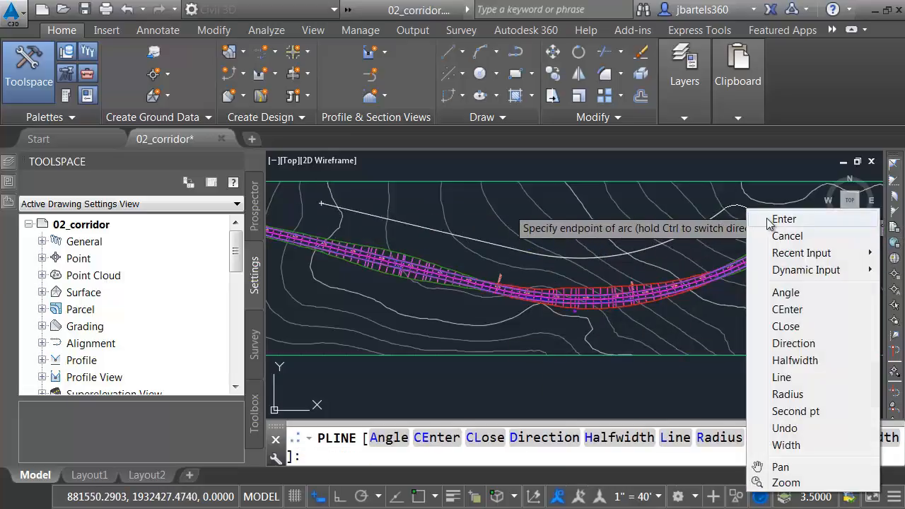
left_click(771, 216)
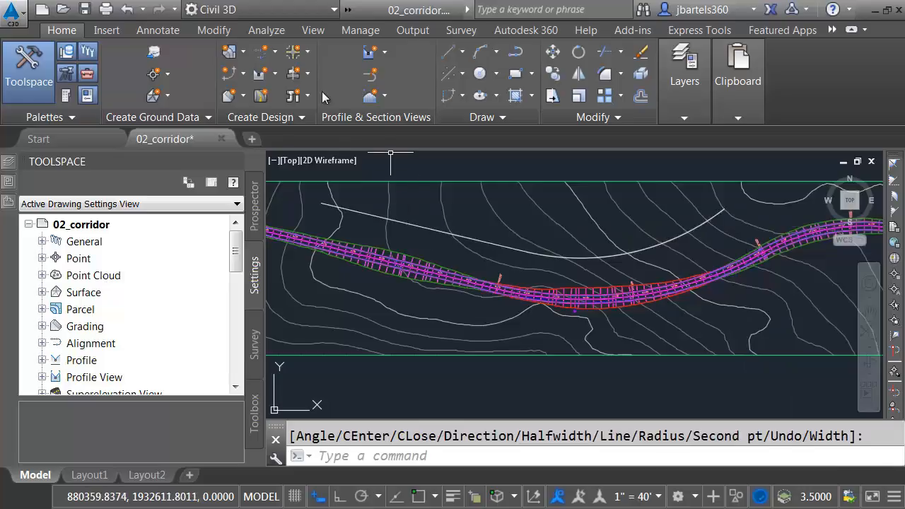
Step: Check the default name offered for an alignment created from the new polyline, without creating the alignment
left_click(262, 54)
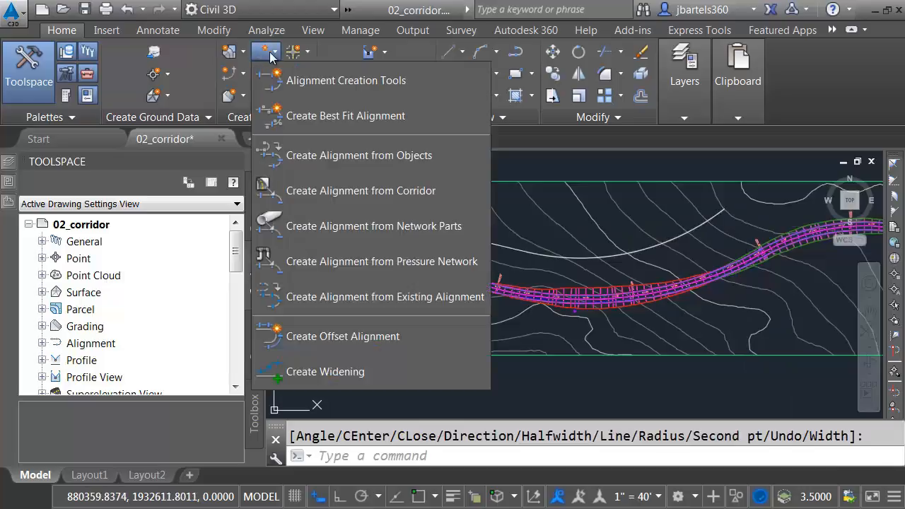
left_click(306, 156)
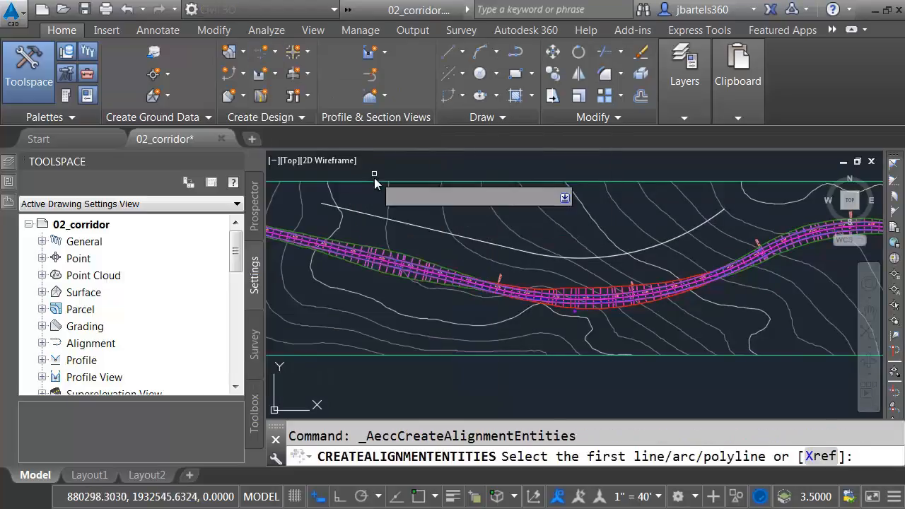
left_click(370, 216)
key("Return")
key("Return")
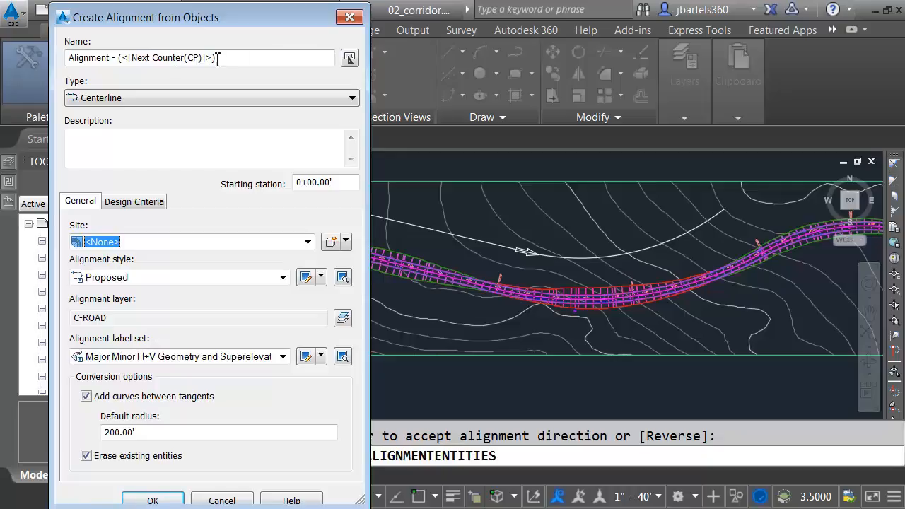
left_click(349, 19)
Step: Open the command settings of CreateAlignmentEntities among the alignment commands in the drawing settings
left_click_drag(235, 233, 237, 272)
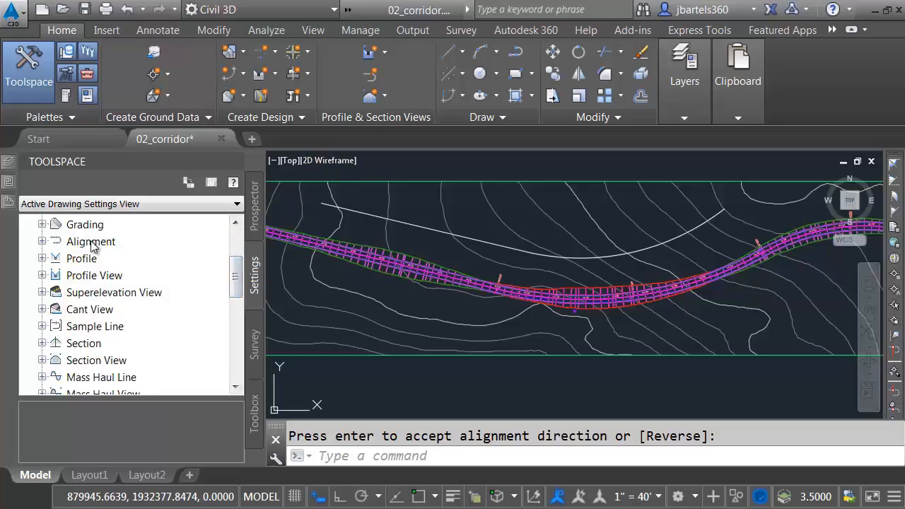
left_click(42, 241)
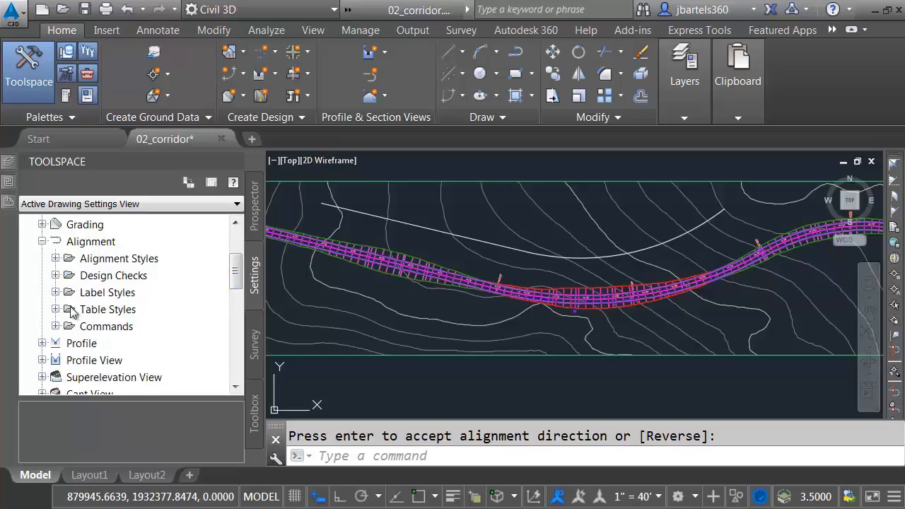
left_click(55, 327)
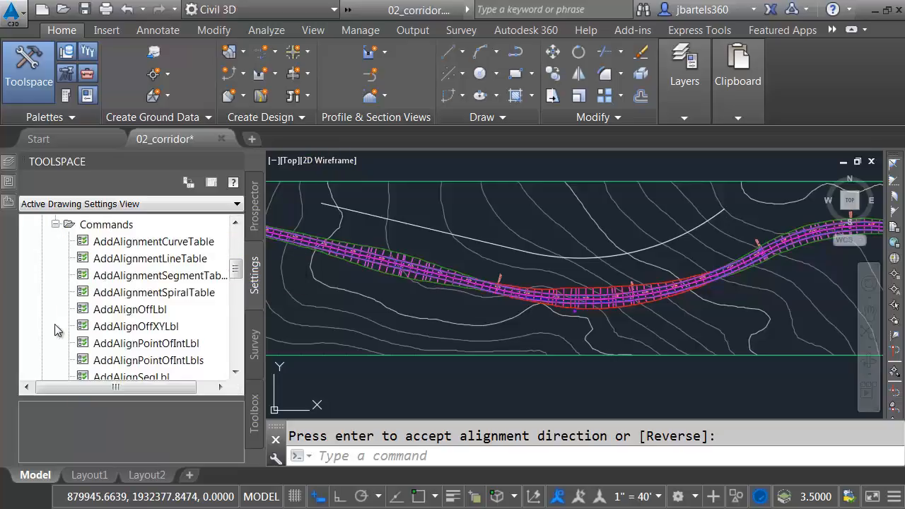
left_click_drag(237, 274, 237, 299)
right_click(163, 296)
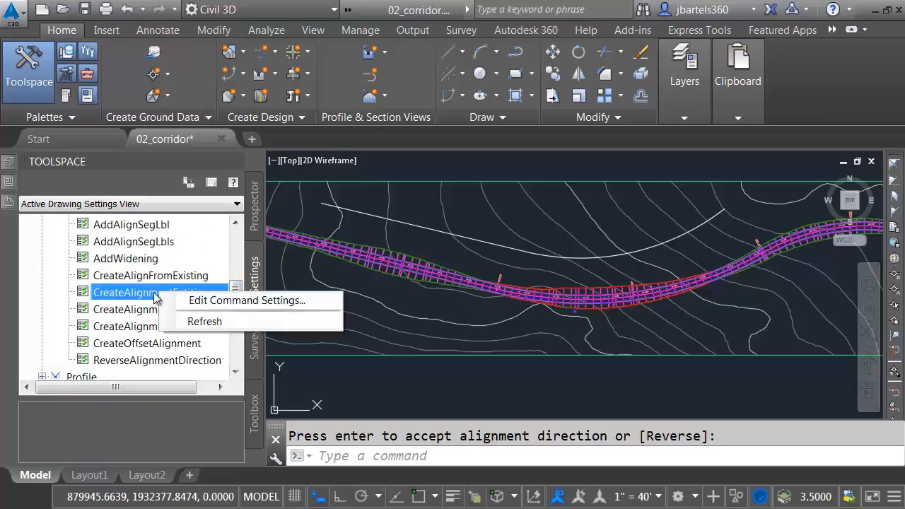
left_click(210, 298)
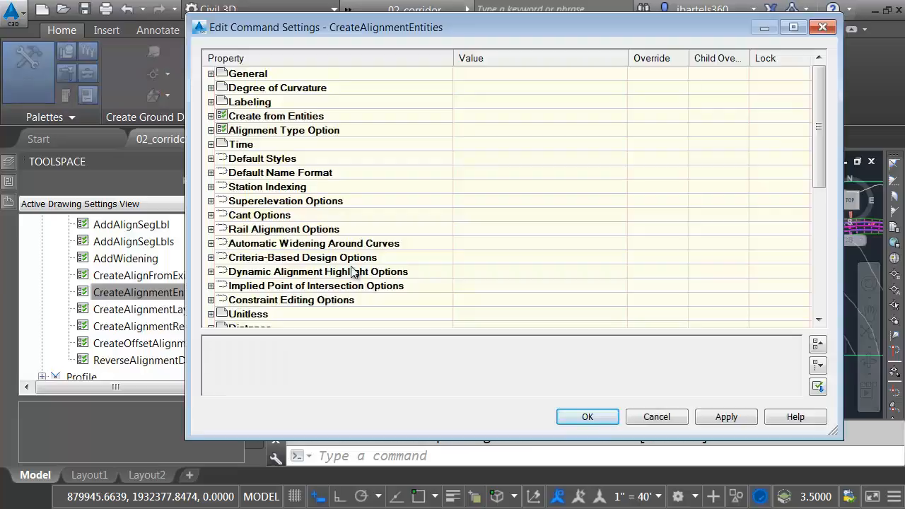
Step: Replace the Alignment Name Template under Default Name Format with the prefix ALG-
left_click(212, 173)
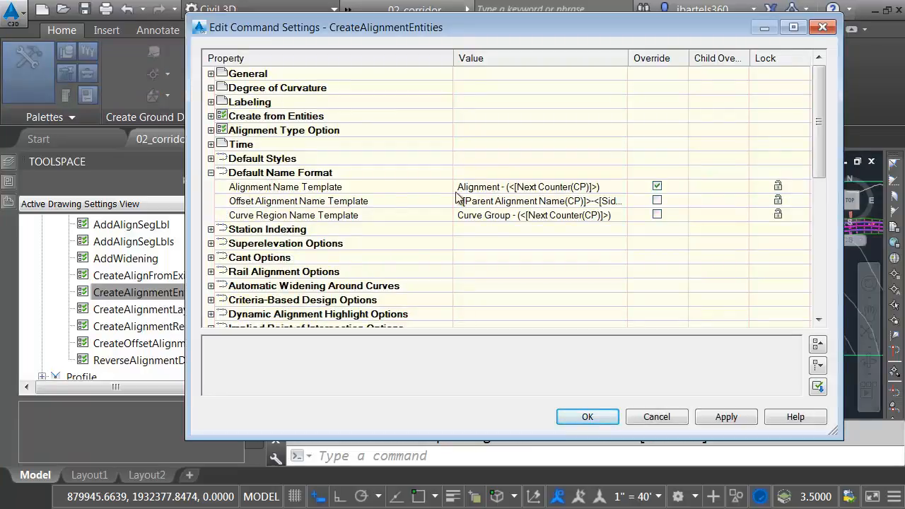
left_click(562, 188)
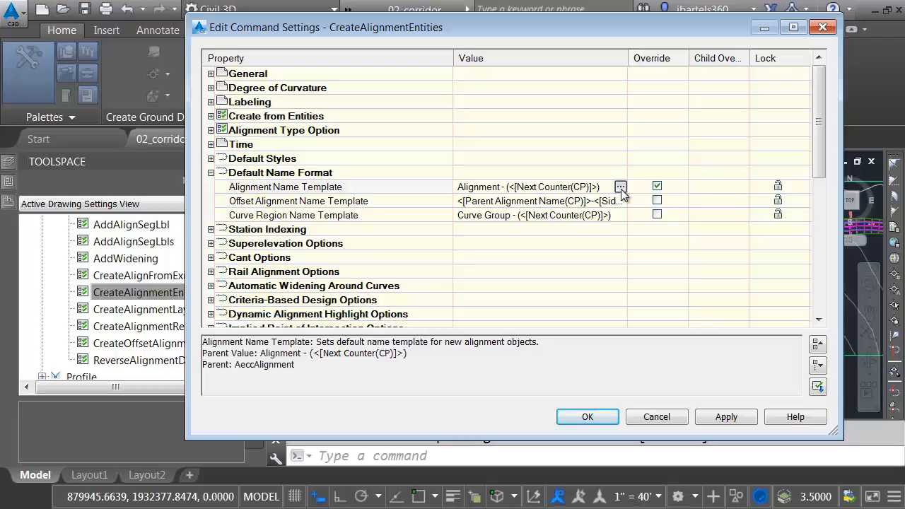
left_click(620, 188)
left_click_drag(661, 351, 501, 359)
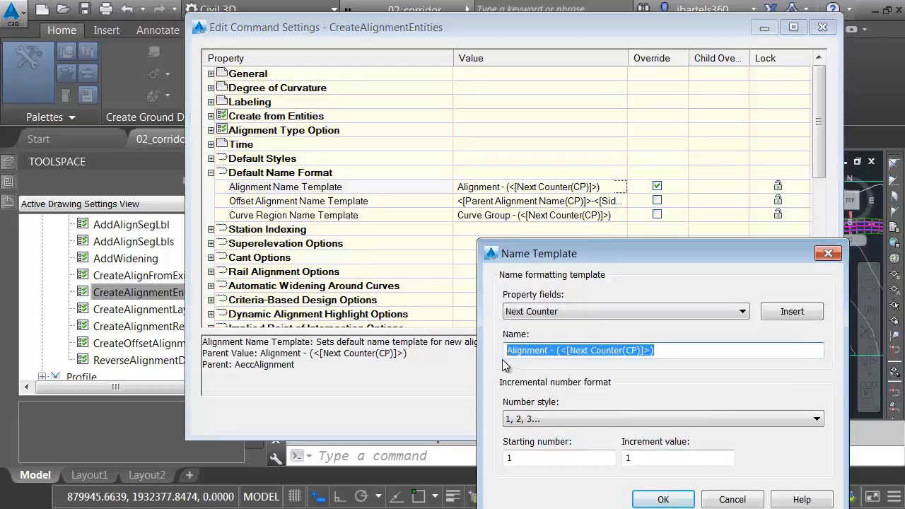
type("ALG-")
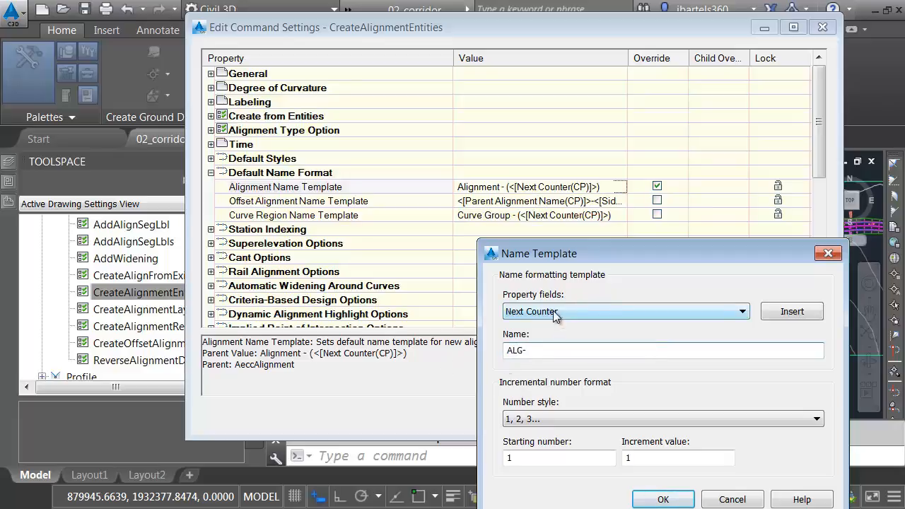
Step: Try adding the Next Counter field behind the ALG- prefix, remove it and check the available property fields
left_click(783, 312)
left_click_drag(676, 352, 529, 359)
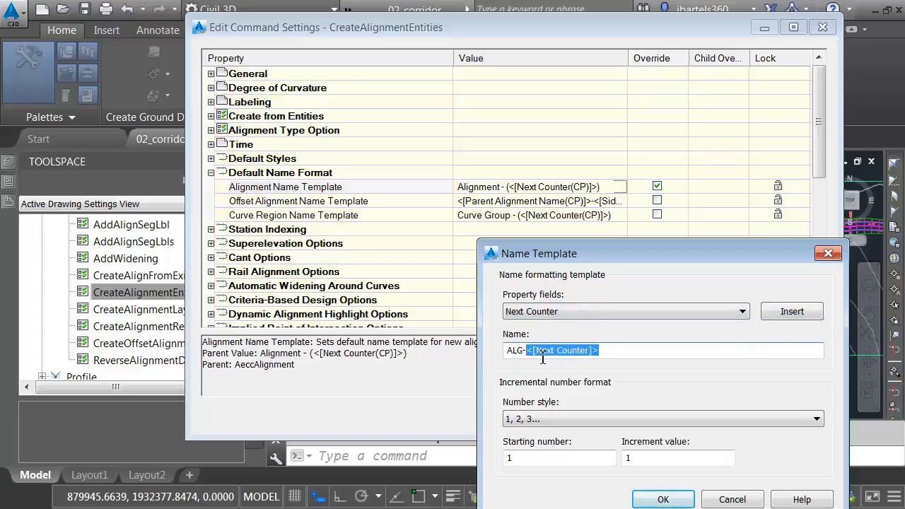
key("Delete")
left_click(583, 309)
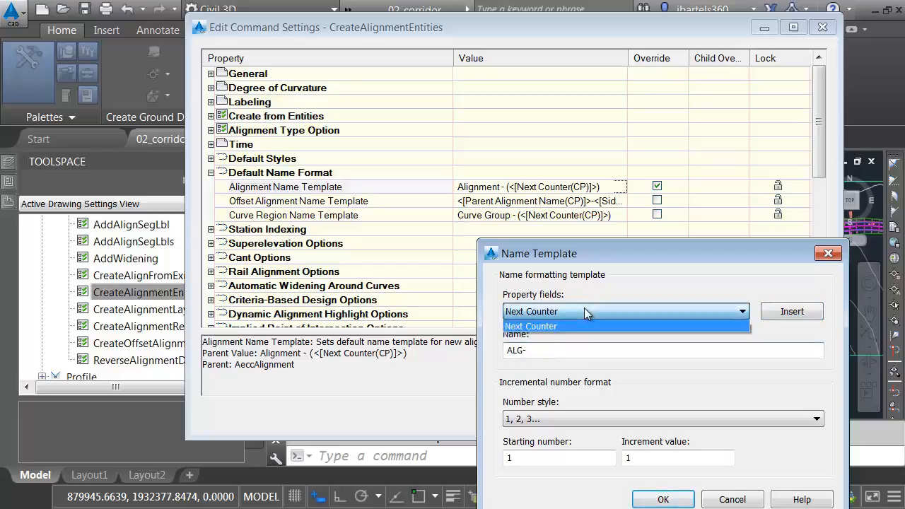
left_click(552, 325)
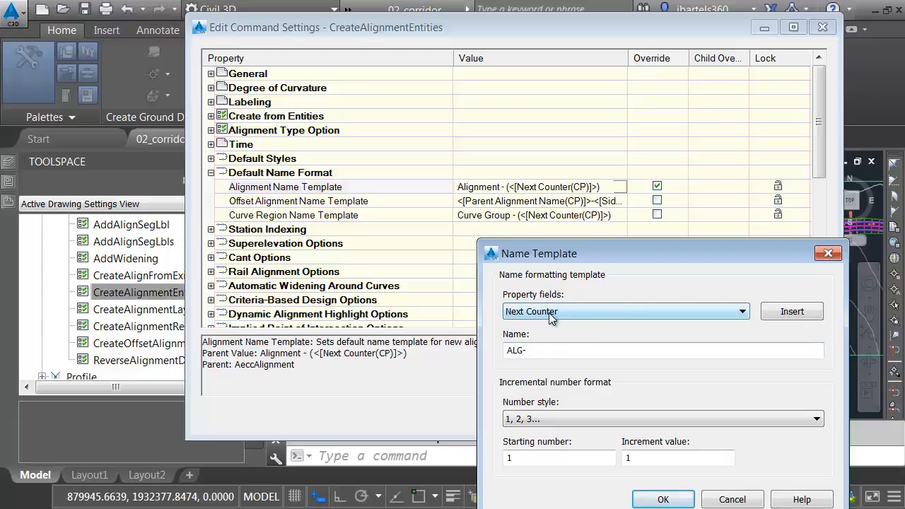
Step: Insert the Next Counter property field after ALG- in the alignment name and accept the template and command settings
left_click(797, 315)
left_click(663, 499)
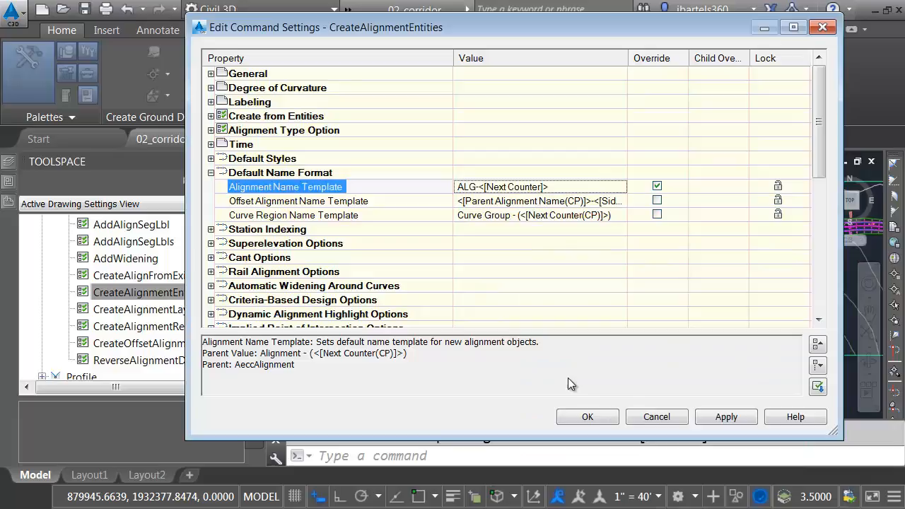
left_click(586, 416)
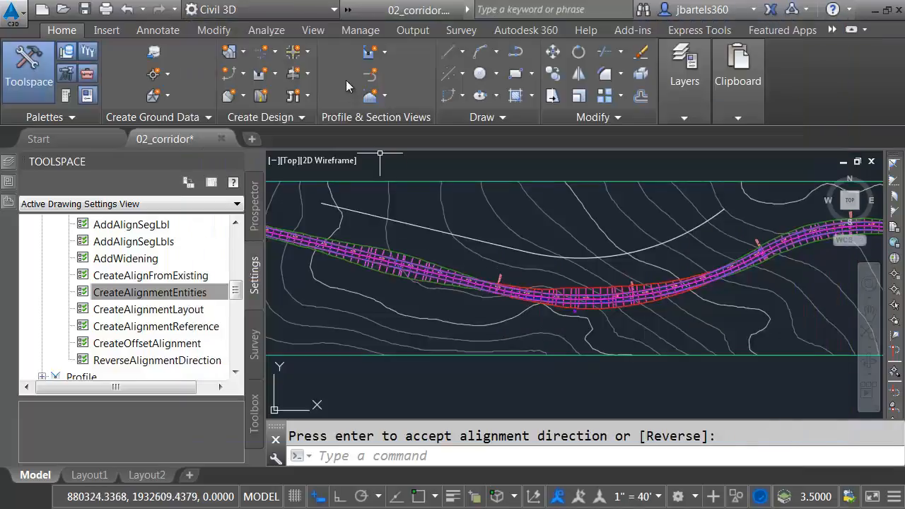
Step: Create a centerline alignment from the polyline in its drawn direction, keeping the name ALG-<[Next Counter]> and the Proposed style
left_click(266, 51)
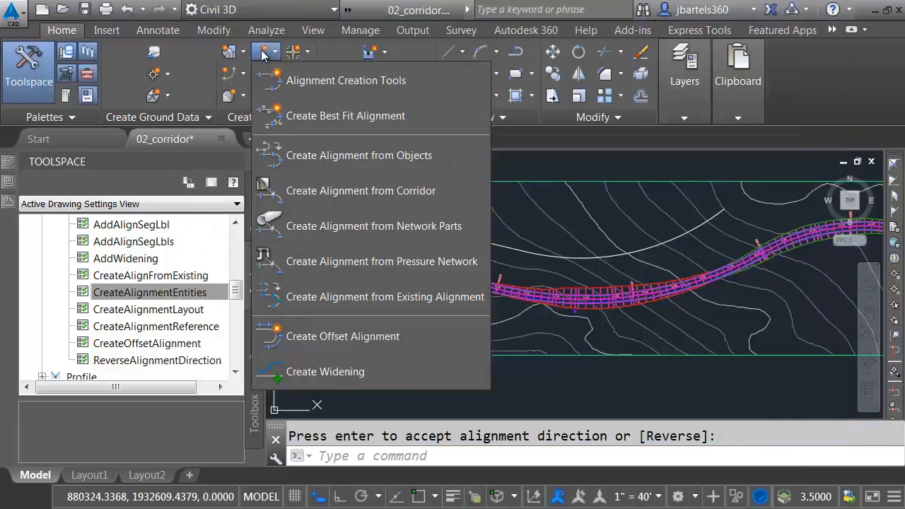
left_click(316, 155)
left_click(399, 222)
key("Return")
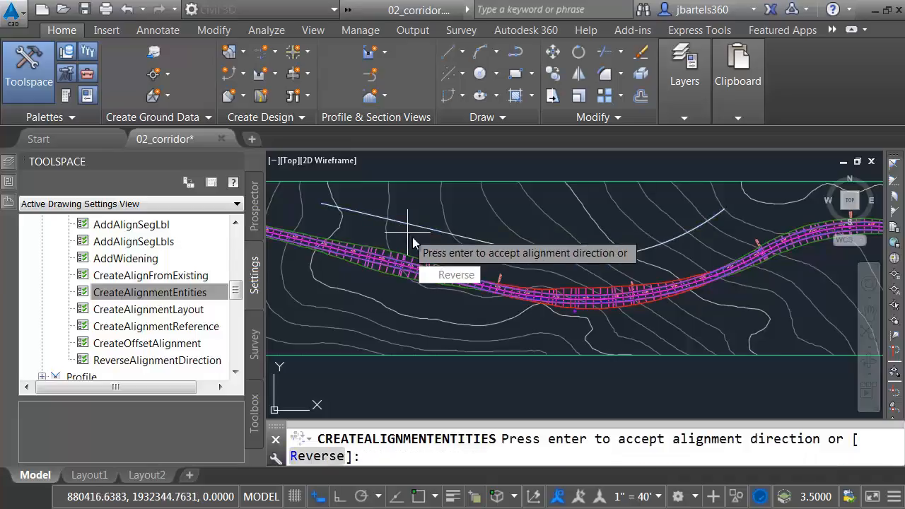
key("Return")
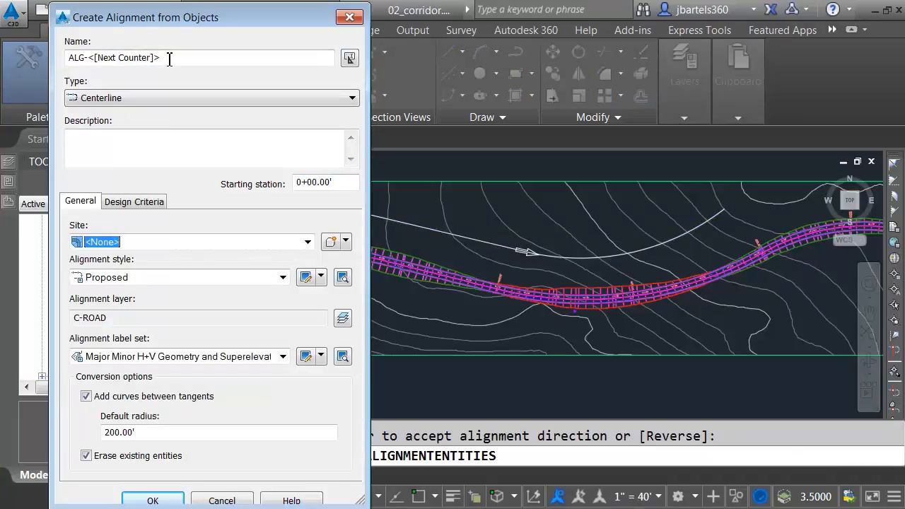
left_click(165, 61)
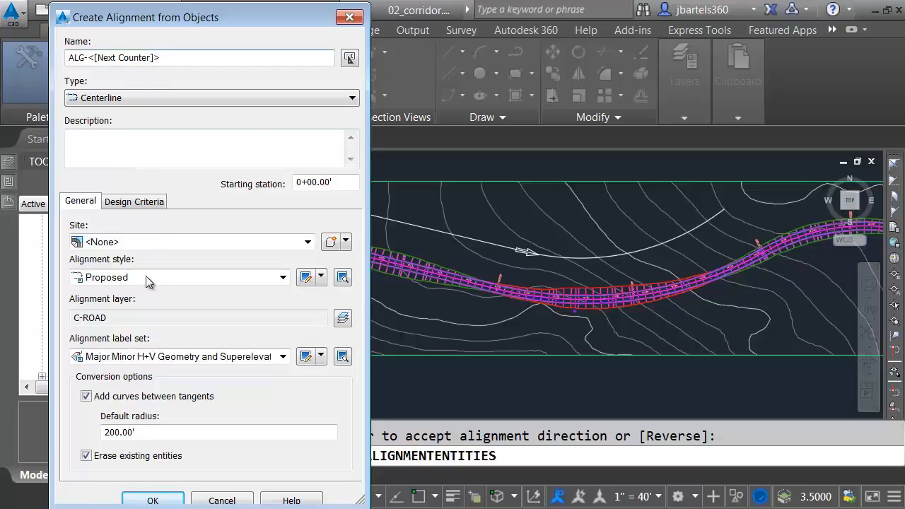
left_click(153, 500)
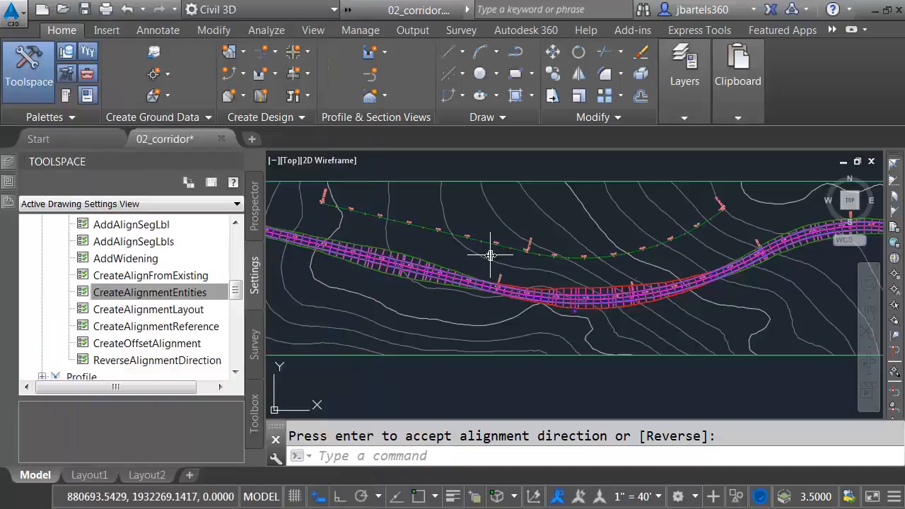
Step: Start a surface profile for the new alignment ALG-1 and add the EG surface to its profile list
left_click(476, 241)
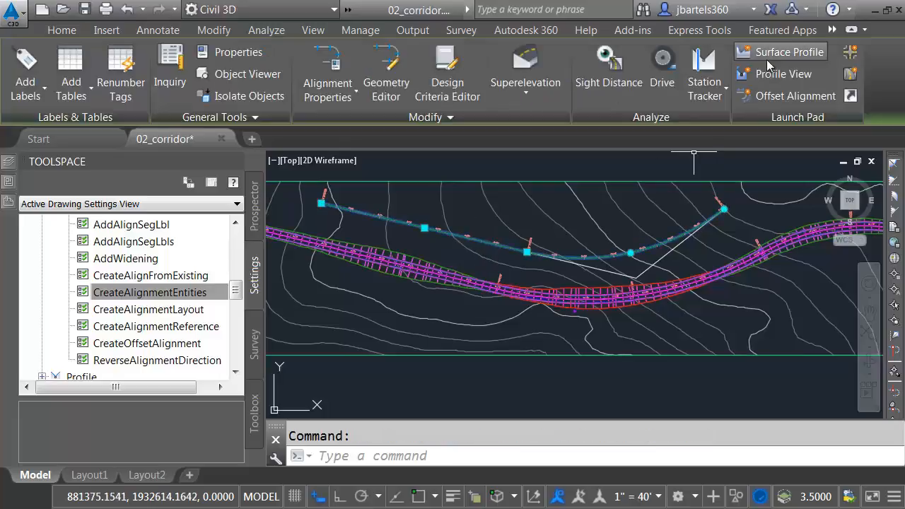
left_click(774, 53)
left_click_drag(577, 188, 438, 67)
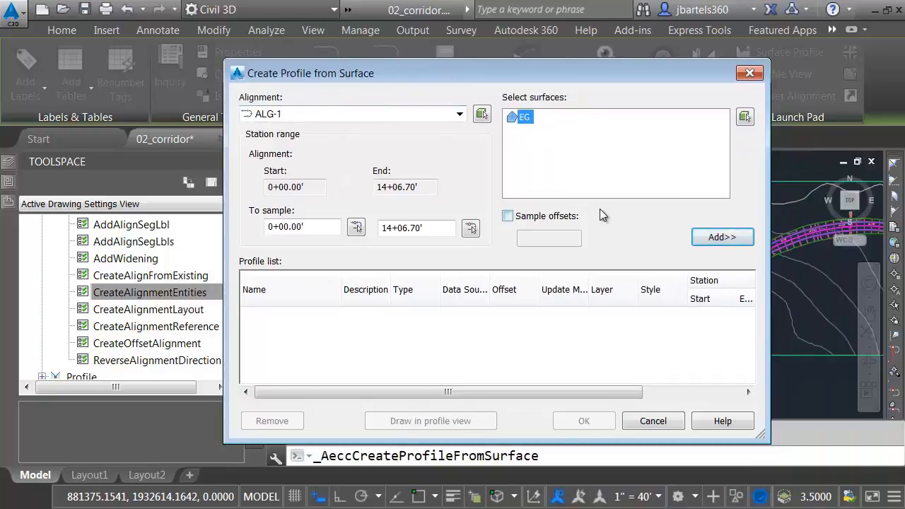
left_click(721, 237)
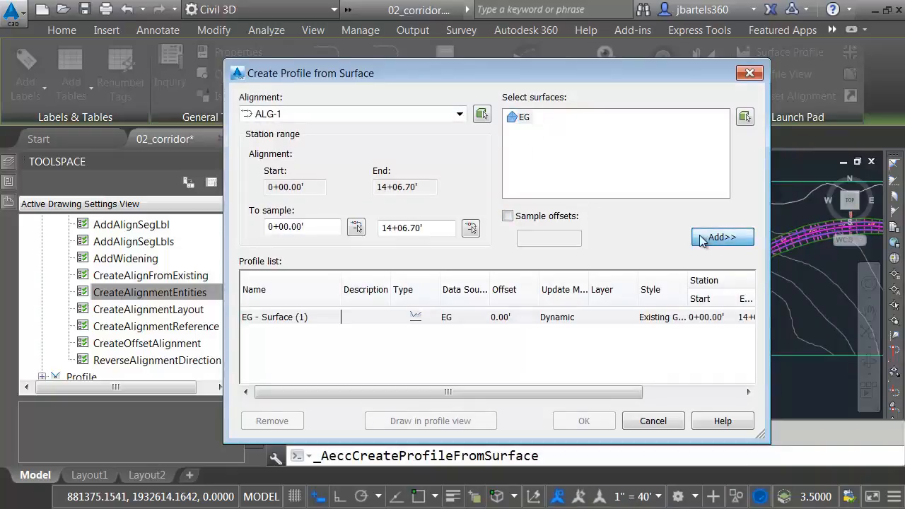
Step: Discard the pending surface profile and open the command settings of CreateProfileFromSurface among the Profile commands
left_click(279, 318)
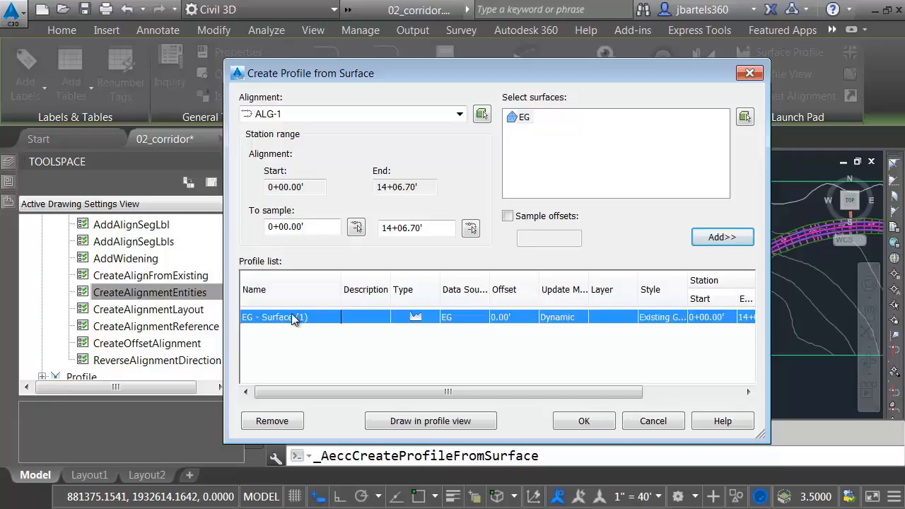
left_click(749, 73)
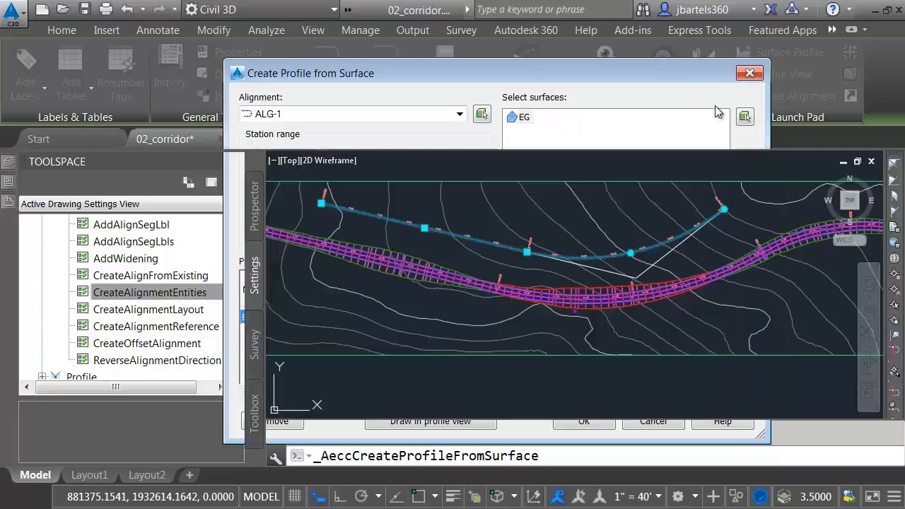
left_click_drag(234, 289, 234, 260)
double_click(90, 293)
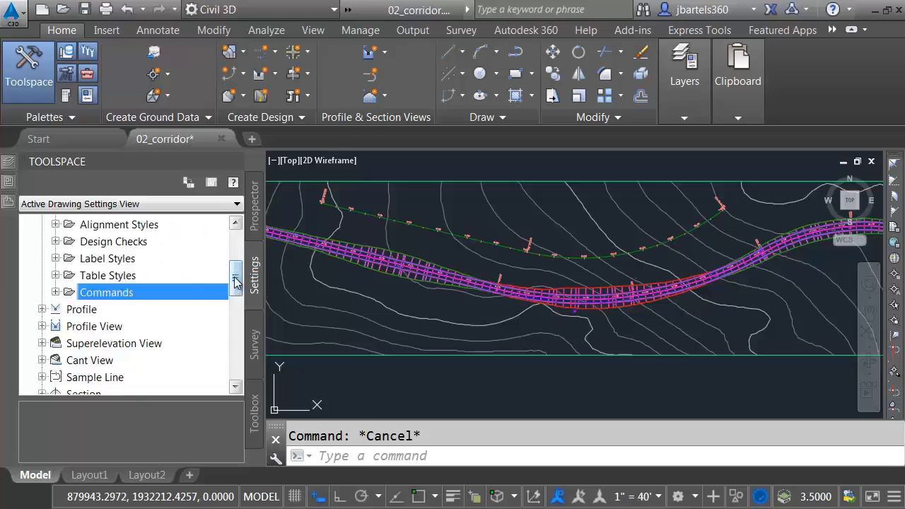
scroll(92, 297, "down", 1)
left_click(42, 292)
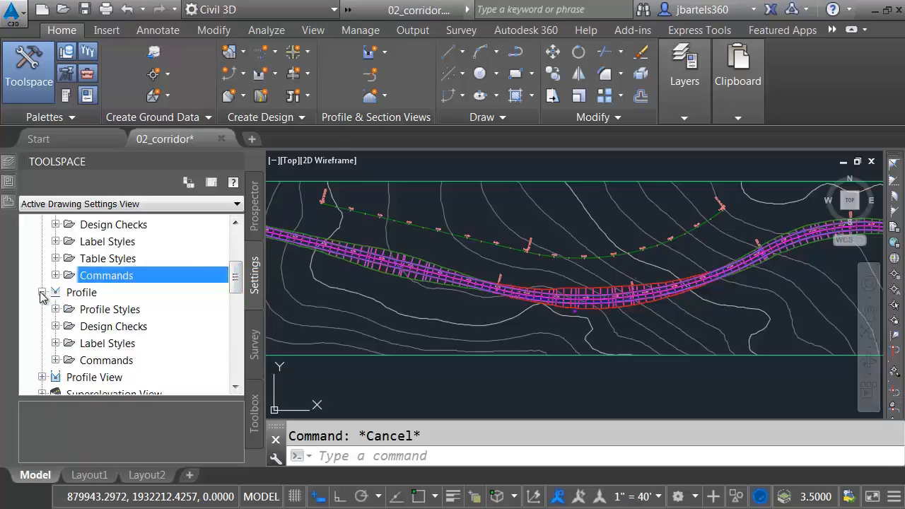
left_click(56, 360)
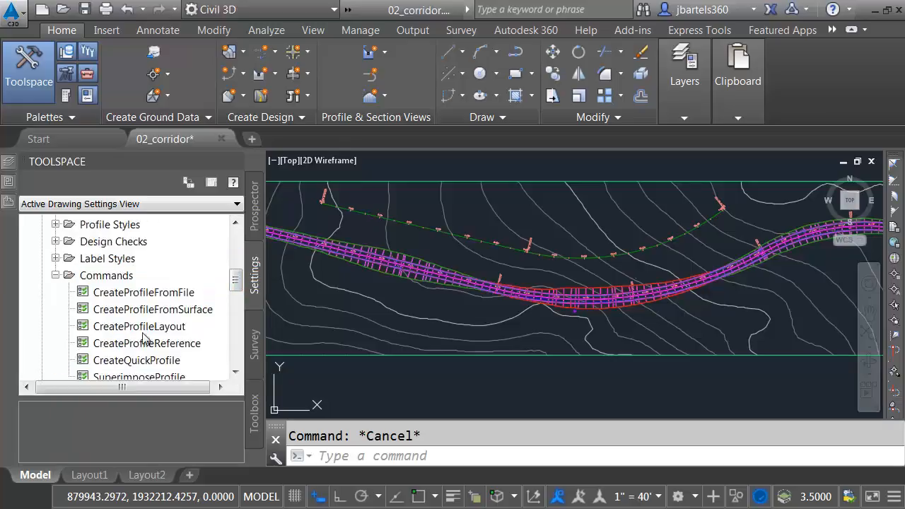
left_click_drag(235, 283, 235, 285)
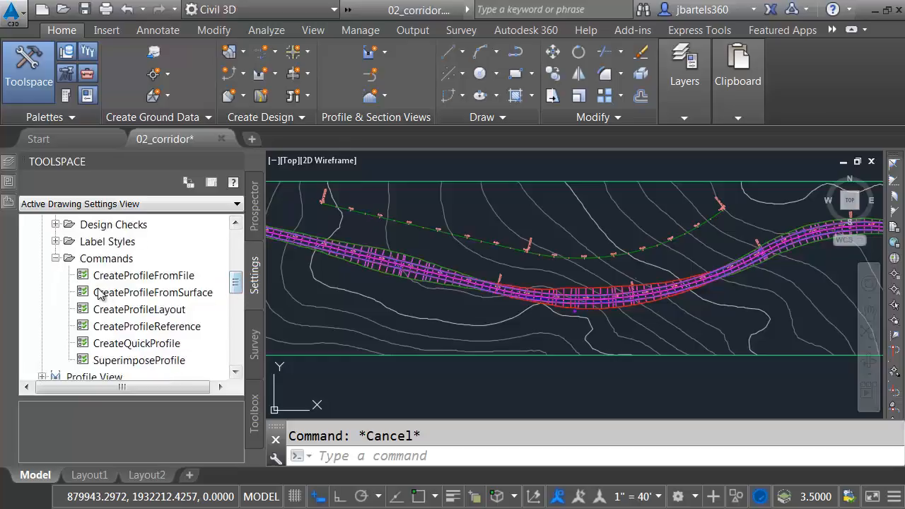
right_click(149, 297)
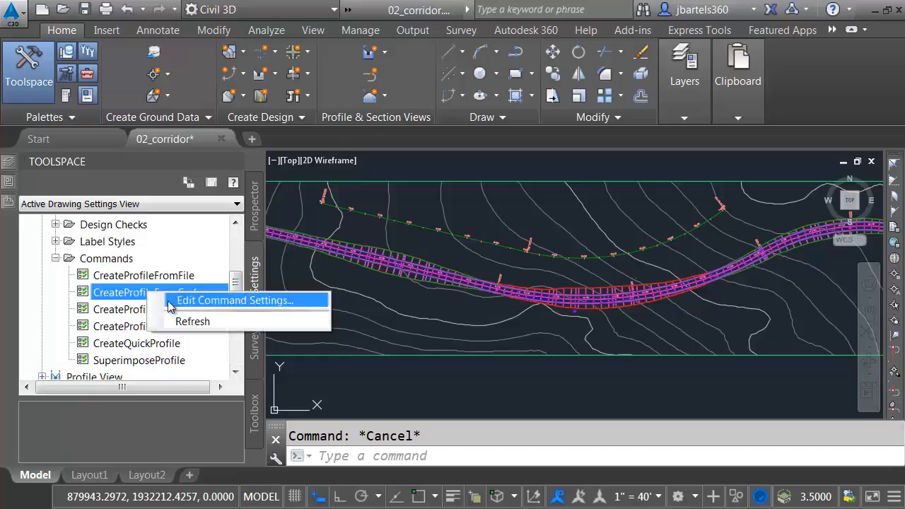
left_click(227, 304)
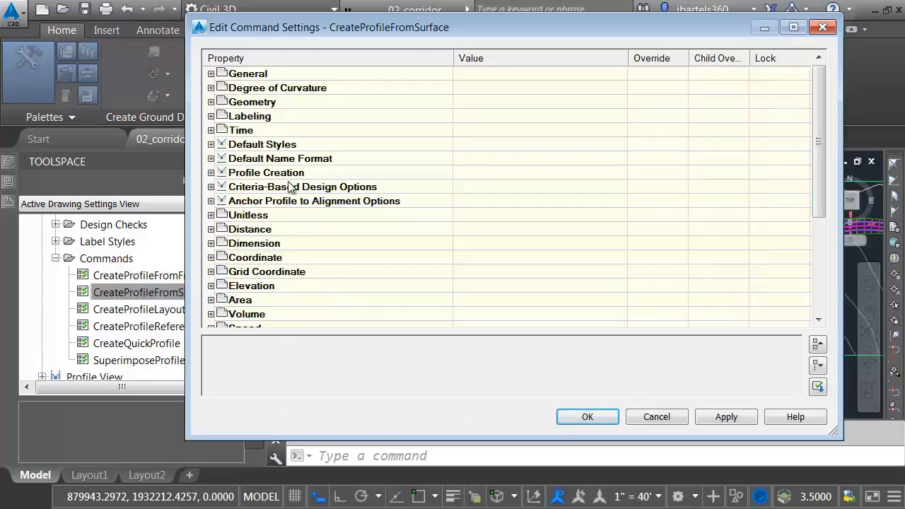
Step: Replace the default Profile Name Template content with the Alignment Name property field followed by a hyphen
left_click(210, 158)
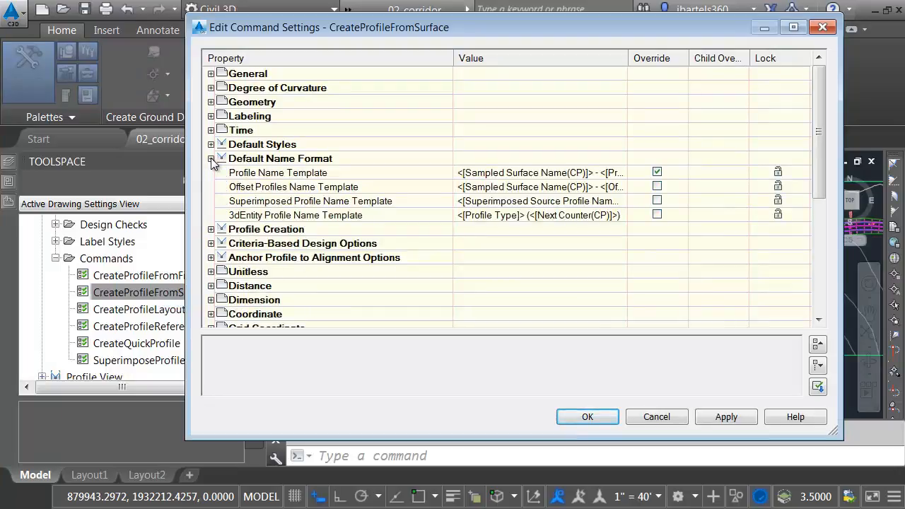
left_click(601, 173)
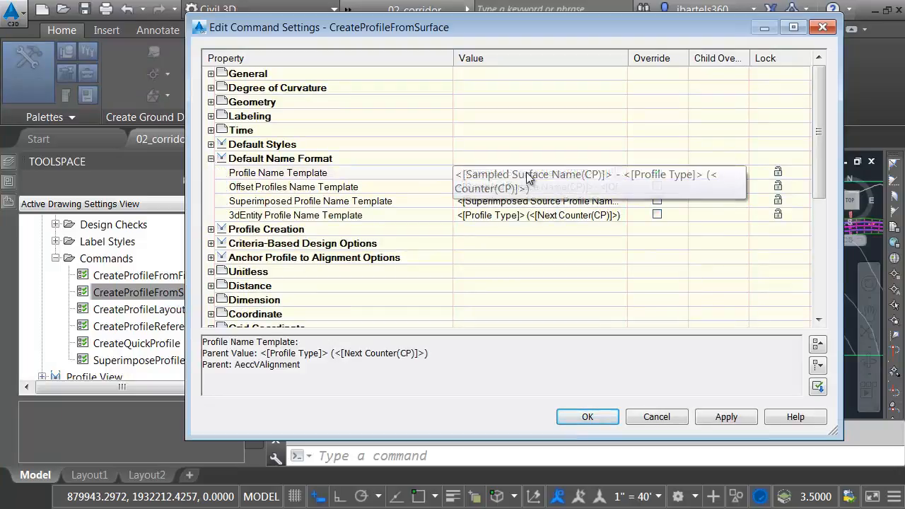
left_click(619, 172)
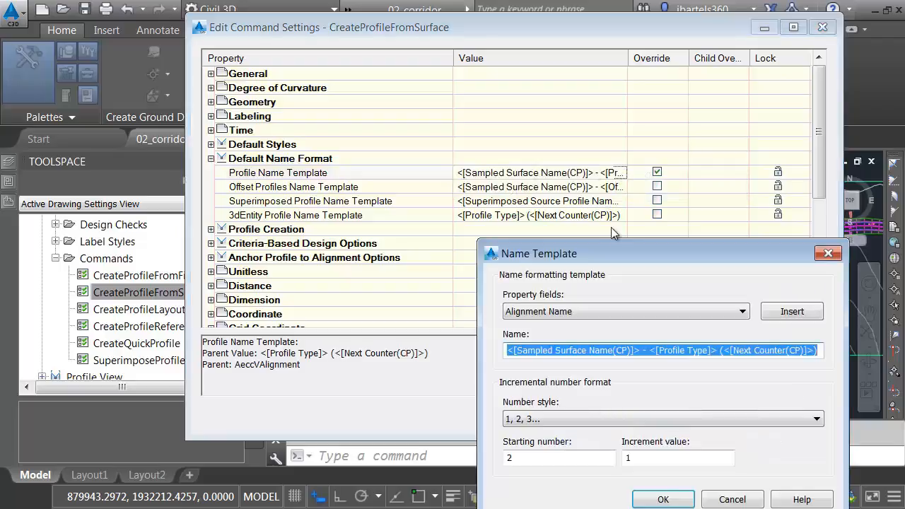
left_click_drag(612, 254, 453, 129)
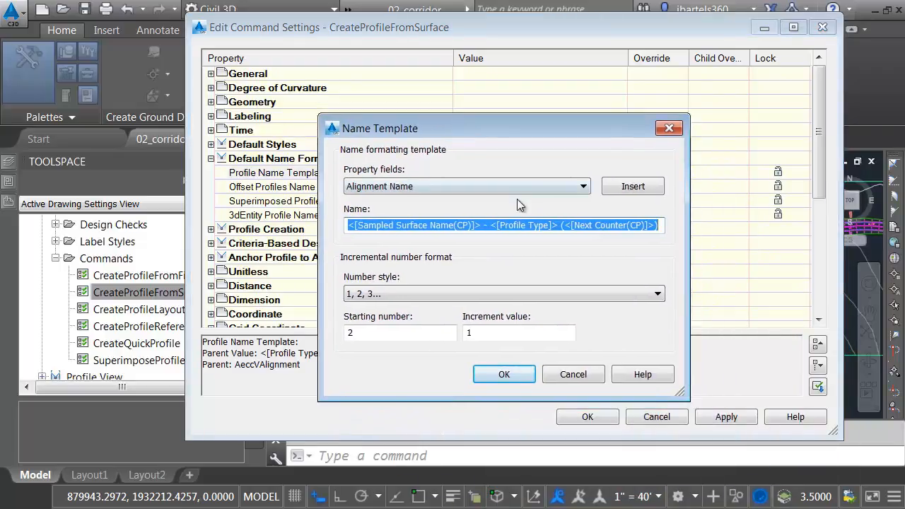
left_click(634, 186)
left_click(448, 226)
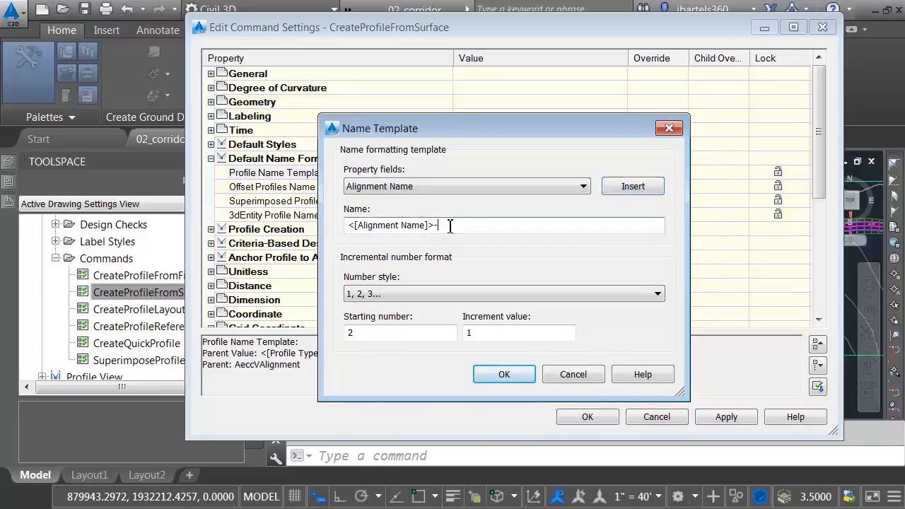
Step: Append the Sampled Surface Name property field to the profile name template and accept the template and command settings
left_click(492, 186)
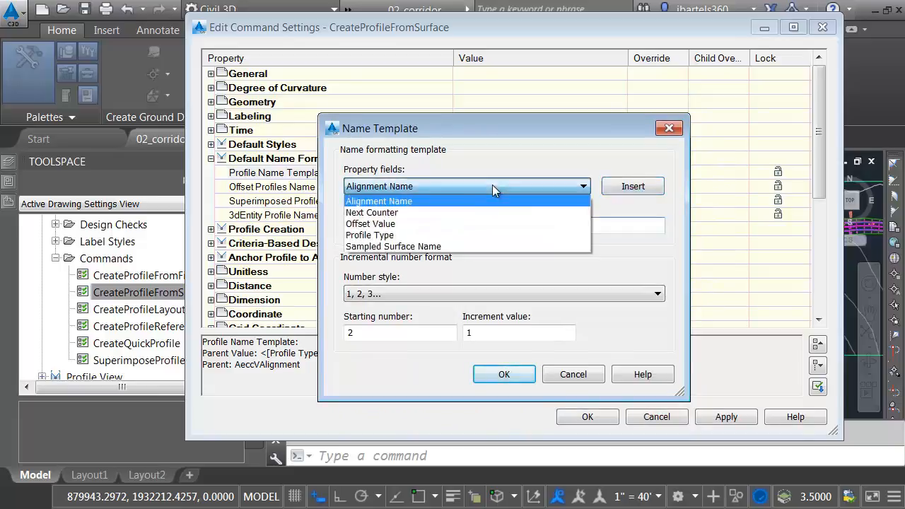
left_click(415, 246)
left_click(612, 187)
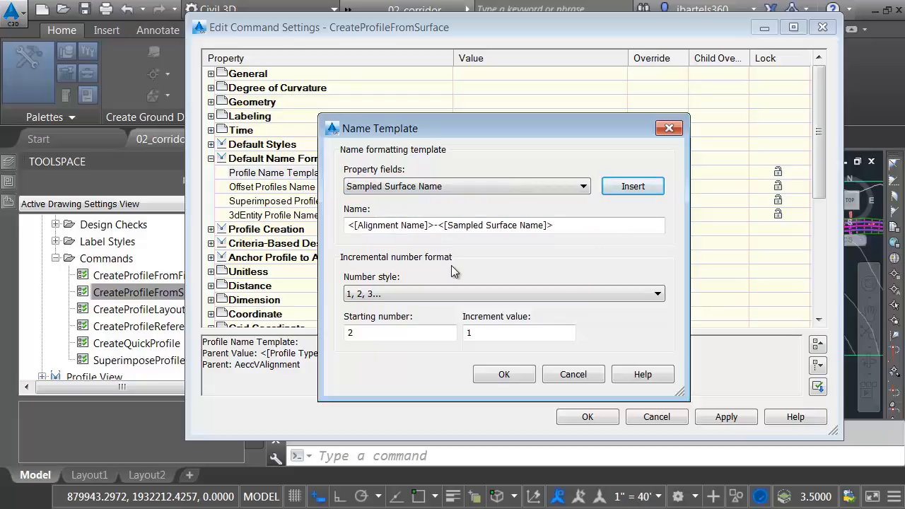
left_click(501, 373)
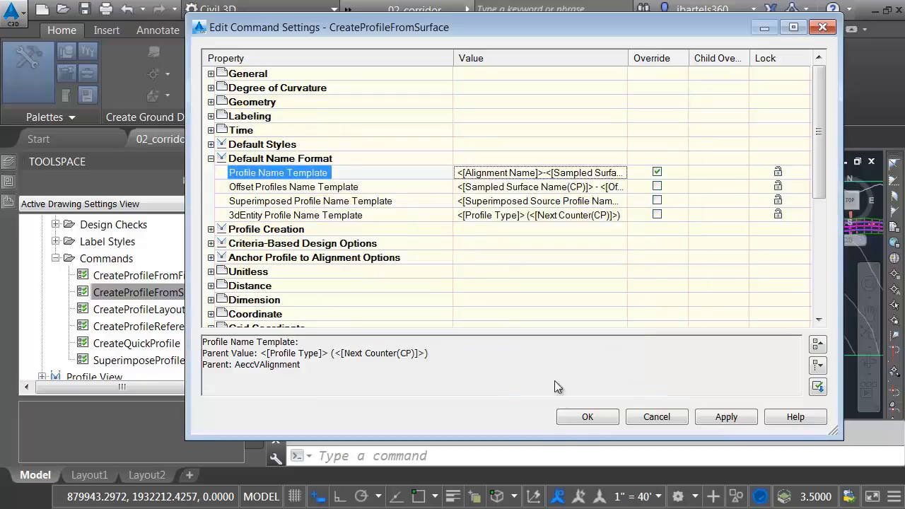
left_click(587, 416)
Step: Start a surface profile for the ALG-1 alignment and add the EG surface to its profile list
scroll(505, 247, "up", 2)
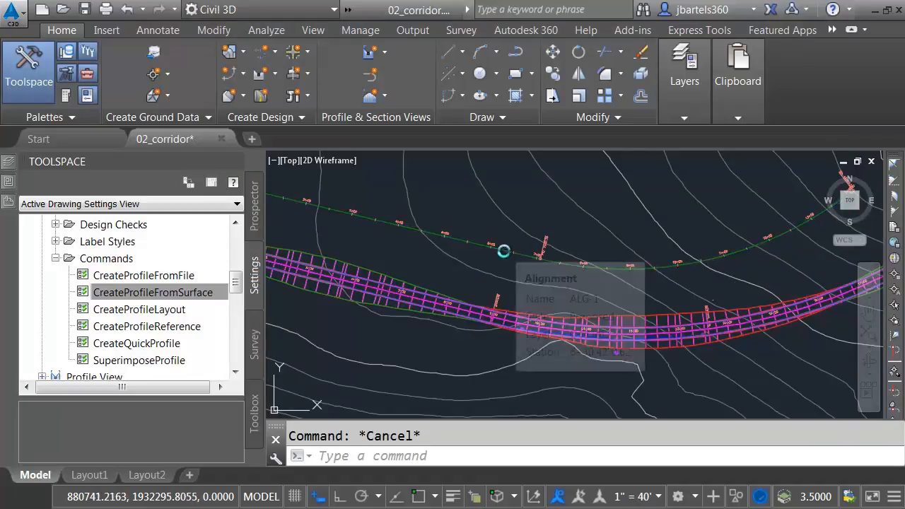
left_click(503, 247)
left_click(760, 54)
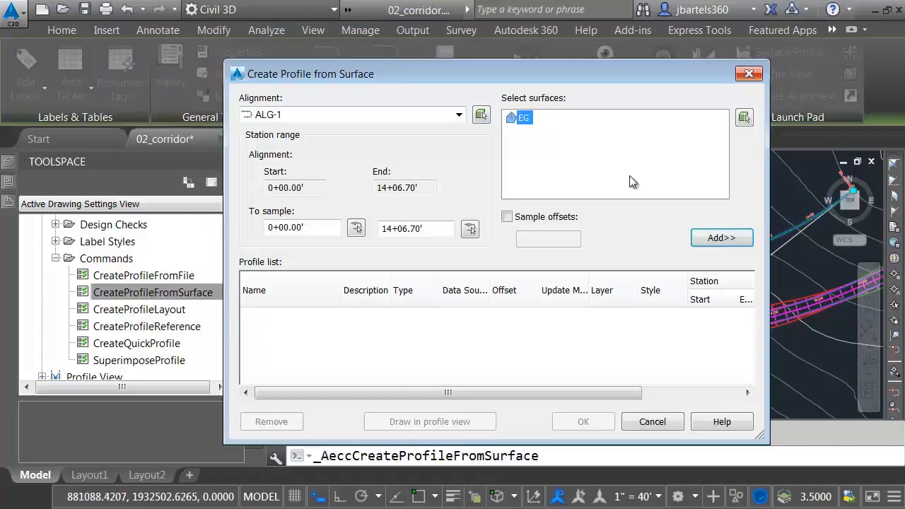
left_click(709, 241)
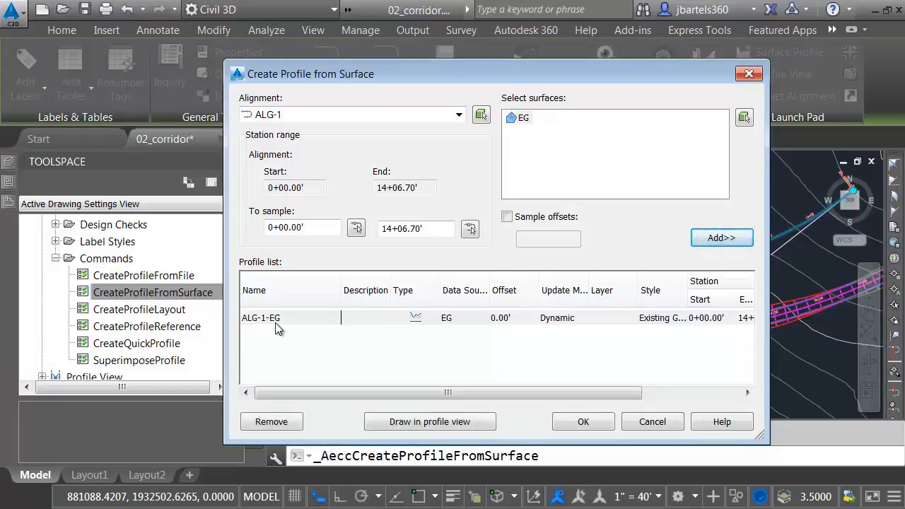
Step: Draw the profile in a Full Grid profile view for ALG-1, placed above the site plan
left_click(385, 422)
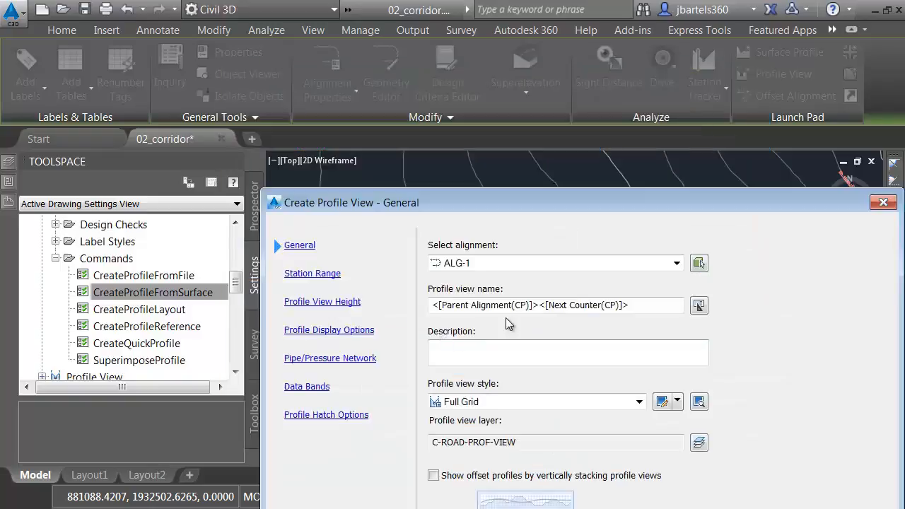
left_click_drag(569, 197, 473, 36)
left_click(586, 448)
scroll(453, 212, "down", 3)
left_click(450, 210)
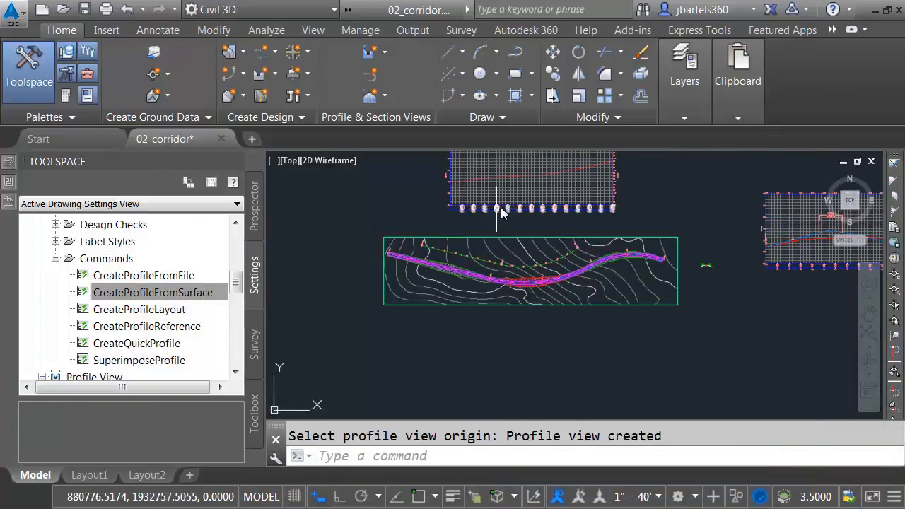
Step: Examine the profile line in the new profile view and the subassemblies of the Main St. assembly
scroll(471, 227, "up", 8)
scroll(473, 244, "down", 10)
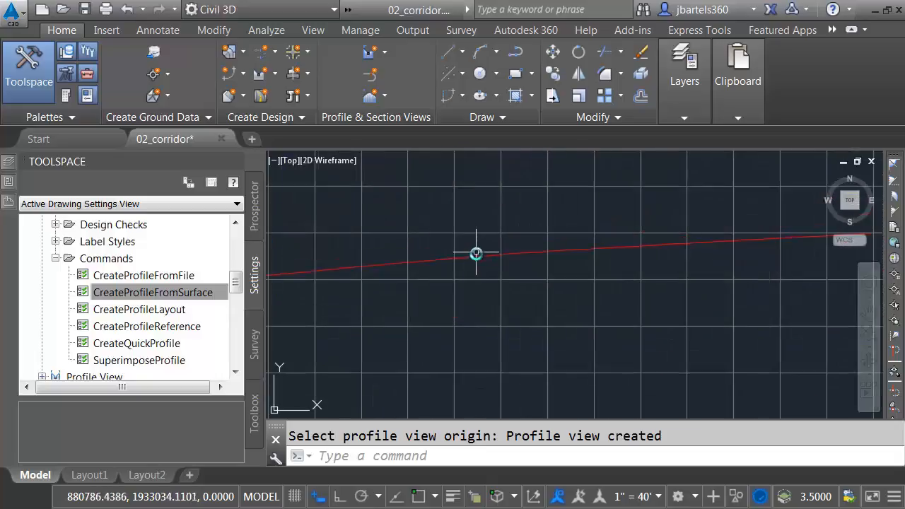
mouse_move(616, 303)
middle_mouse_down()
mouse_move(534, 240)
mouse_move(401, 206)
middle_mouse_up()
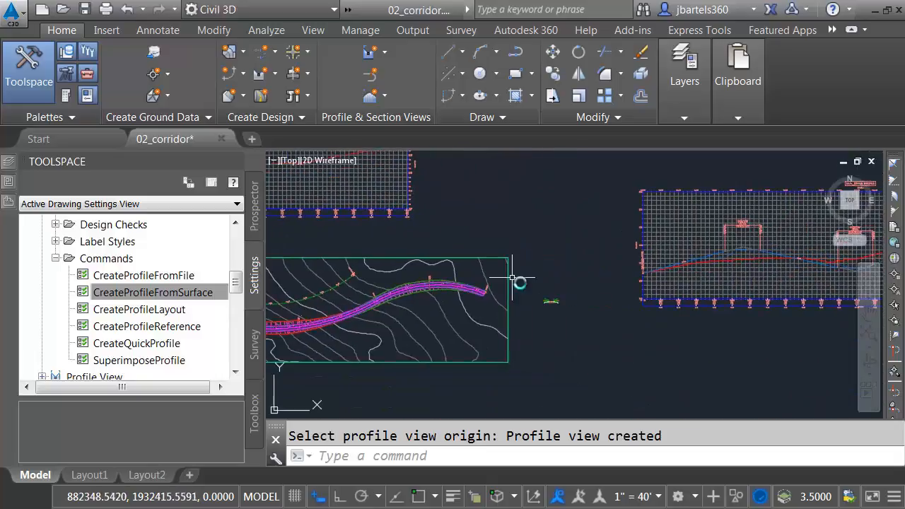
scroll(564, 306, "up", 7)
scroll(481, 237, "up", 4)
scroll(481, 247, "up", 2)
middle_click_drag(483, 261, 487, 222)
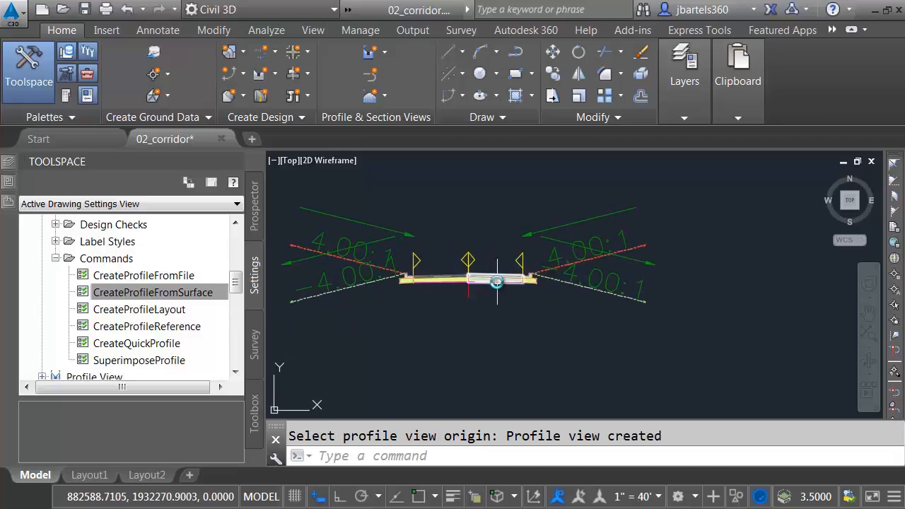
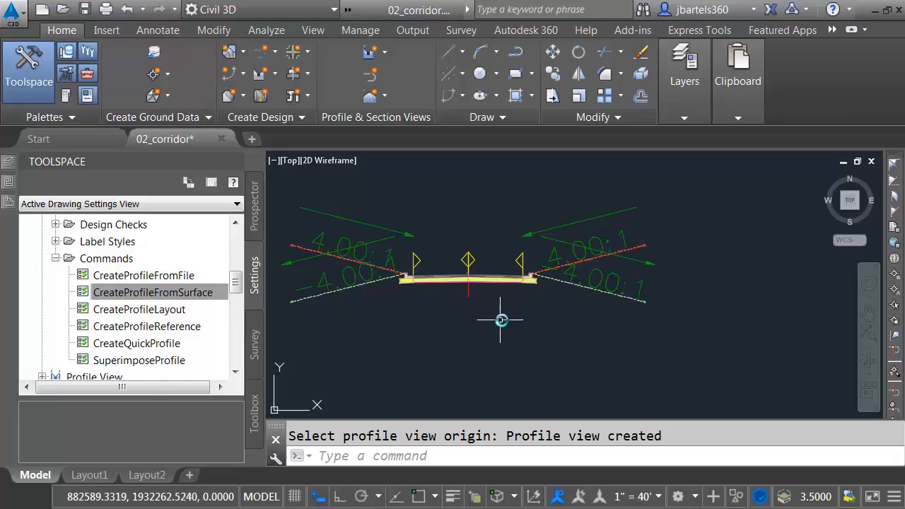
Step: Review the target mapping of the RG - Main St. - (1) region in the corridor properties and close them without changes
scroll(497, 321, "down", 8)
scroll(298, 292, "up", 6)
scroll(297, 292, "up", 2)
left_click(341, 289)
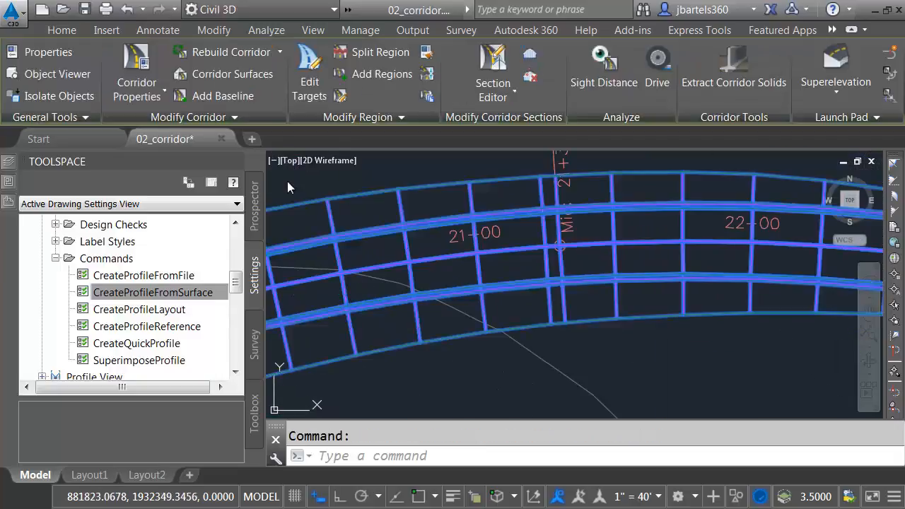
left_click(138, 62)
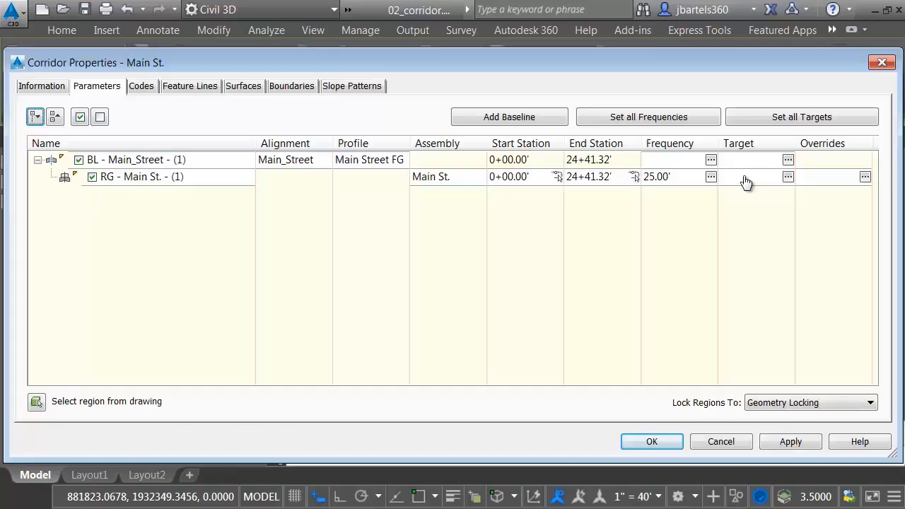
left_click(788, 176)
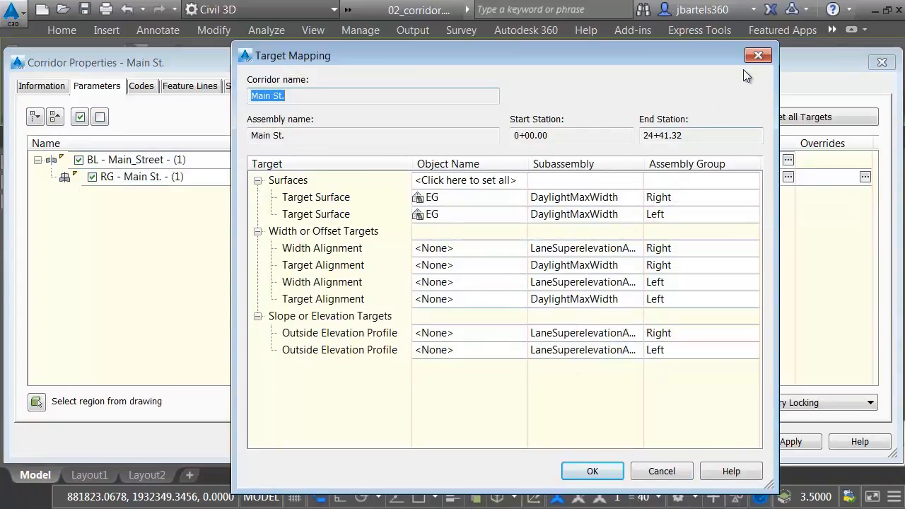
left_click(758, 55)
left_click(881, 65)
Step: Review the subassembly names of the Main St. assembly in its construction properties and close them without changes
scroll(608, 332, "down", 6)
middle_click_drag(596, 347, 446, 278)
scroll(521, 313, "up", 10)
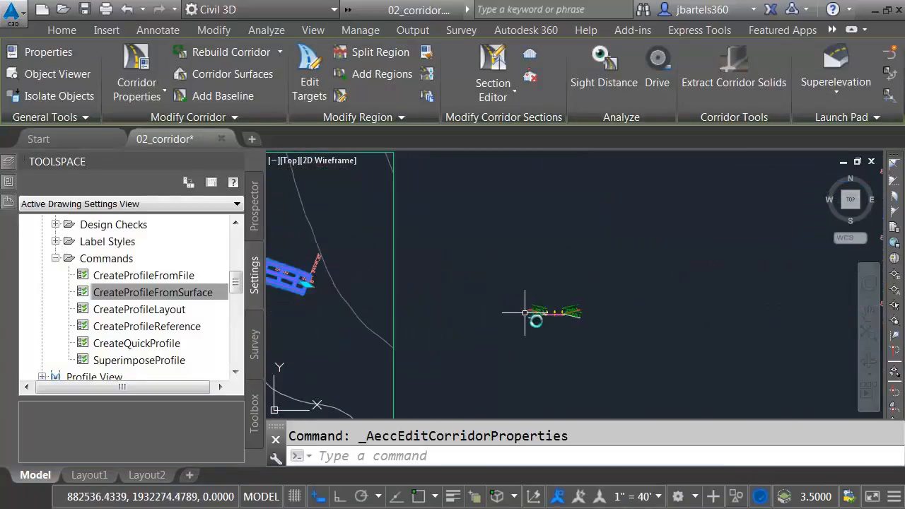
key("Escape")
left_click(534, 232)
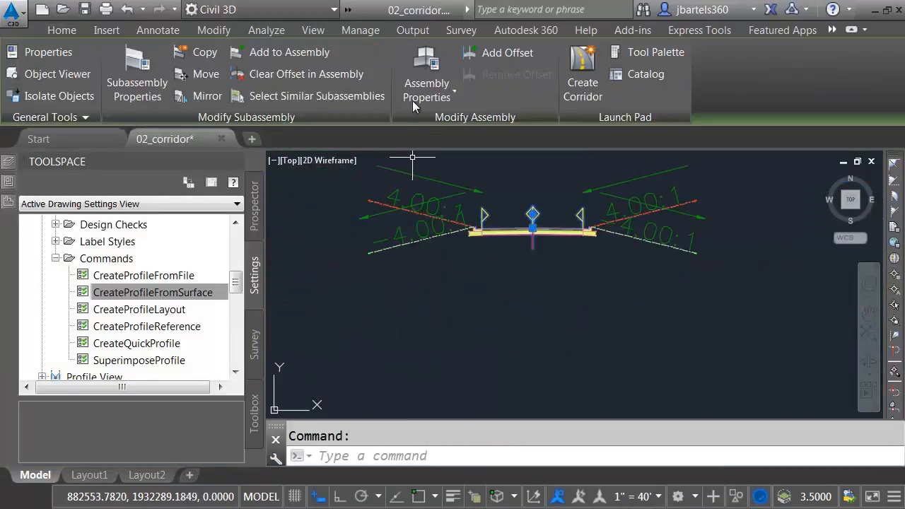
left_click(426, 81)
left_click(444, 197)
left_click_drag(484, 175, 409, 87)
left_click(372, 223)
left_click(379, 223)
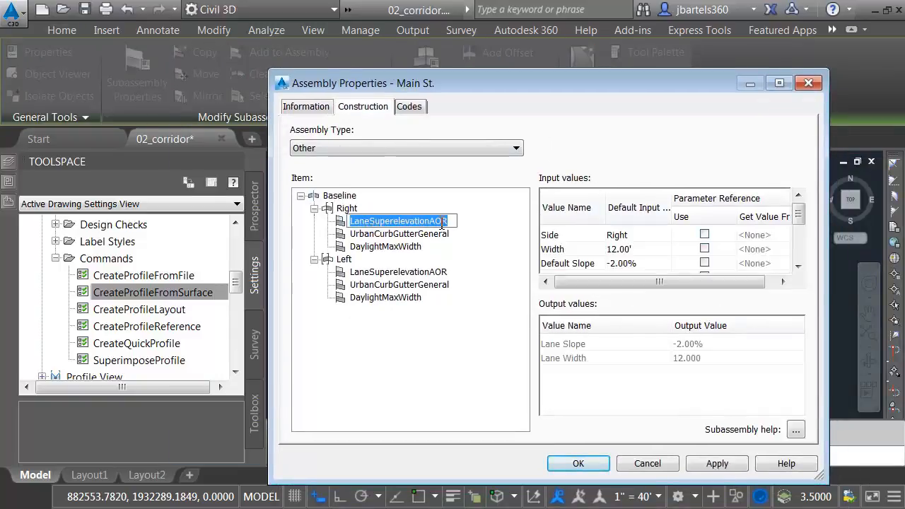
left_click(809, 82)
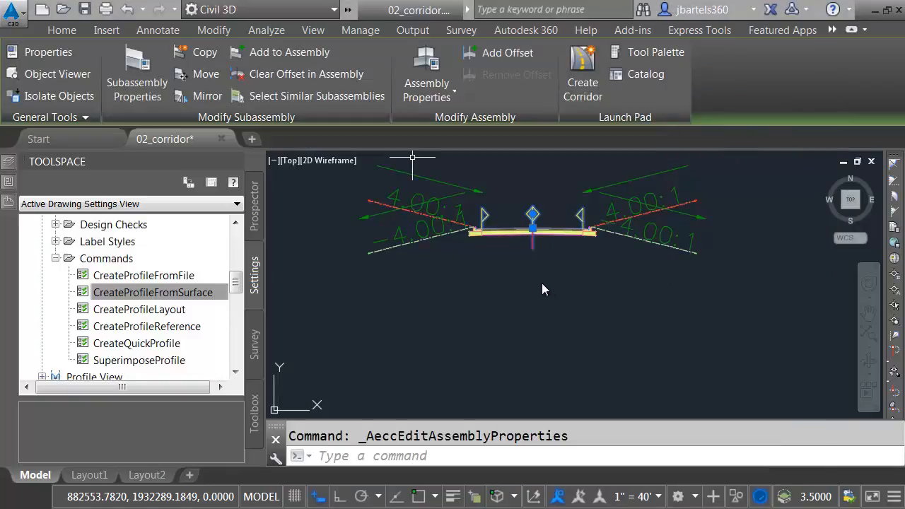
key("Escape")
Step: Create an assembly named Sample and place its baseline below the Main St. assembly
scroll(558, 301, "down", 3)
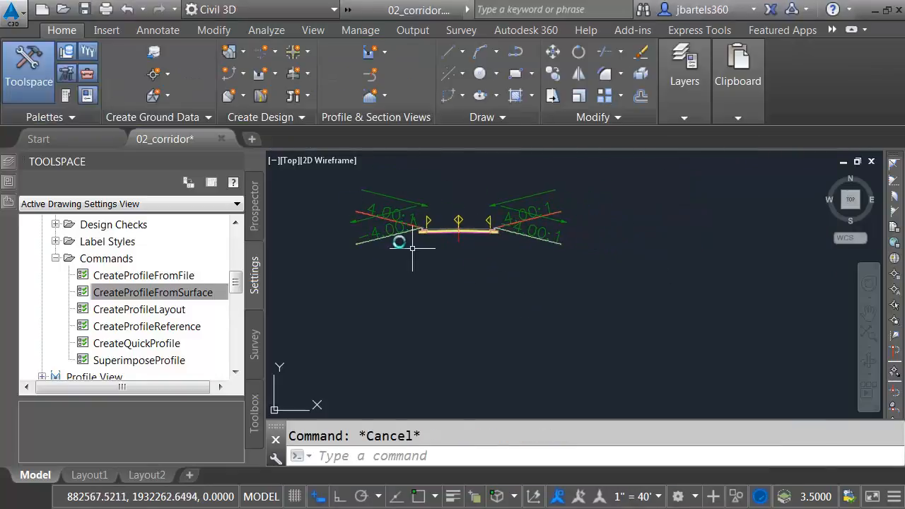
left_click(298, 72)
left_click(353, 101)
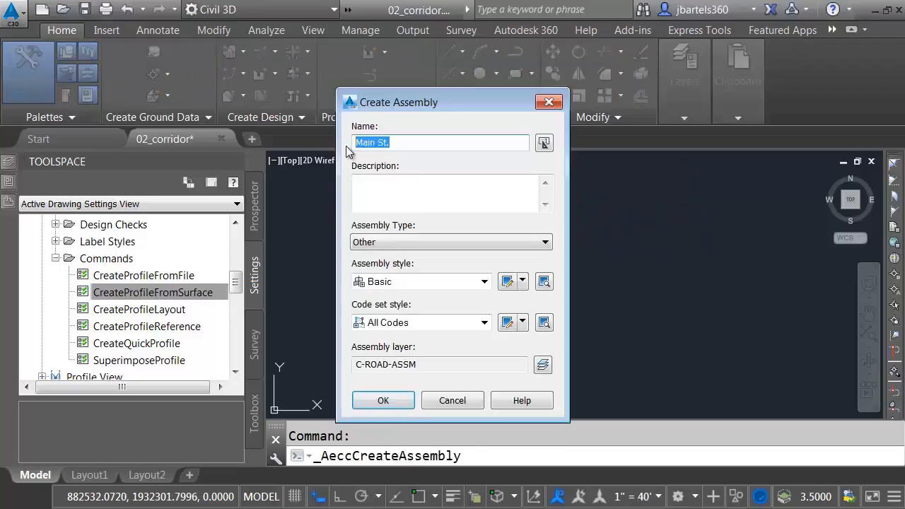
type("Sample")
key("Return")
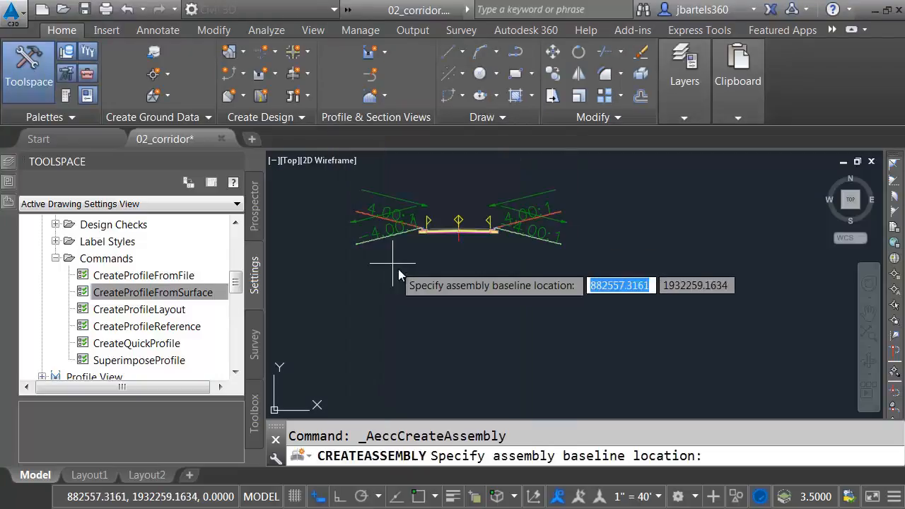
left_click(455, 306)
middle_click_drag(606, 291, 505, 297)
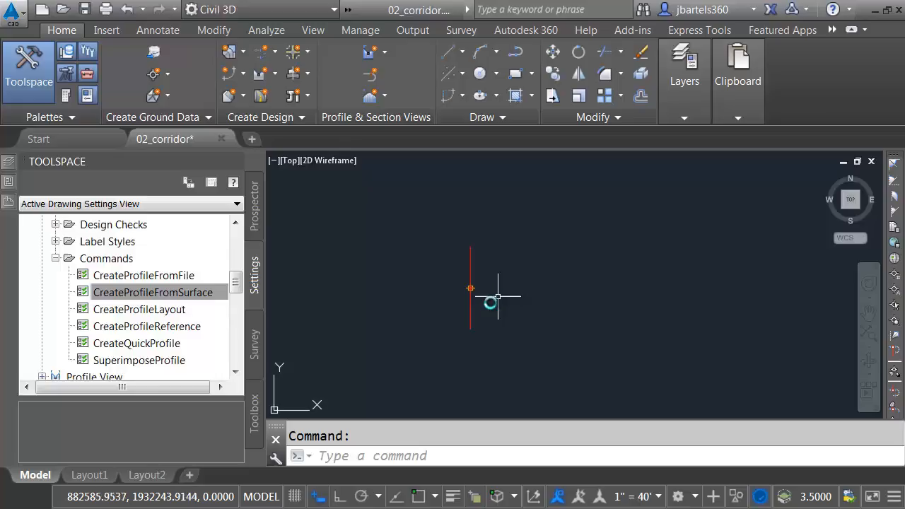
Step: Turn on Subassembly Name Prompt in the CreateSubAssemblyTool command settings of the Subassembly collection
left_click(56, 259)
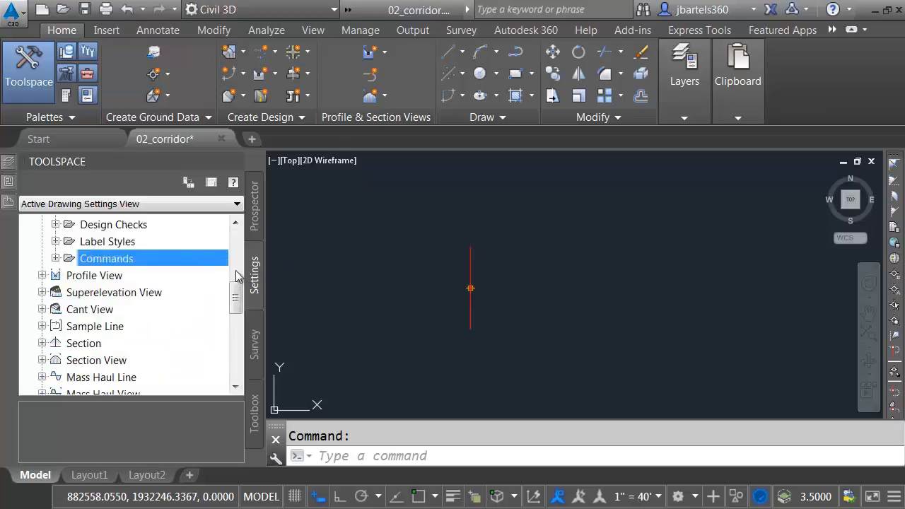
left_click_drag(236, 279, 238, 347)
left_click(42, 309)
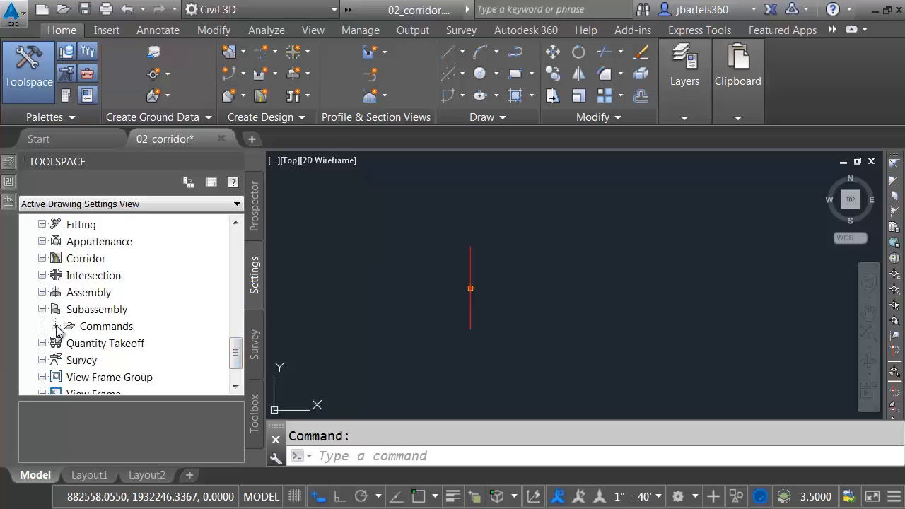
left_click(56, 326)
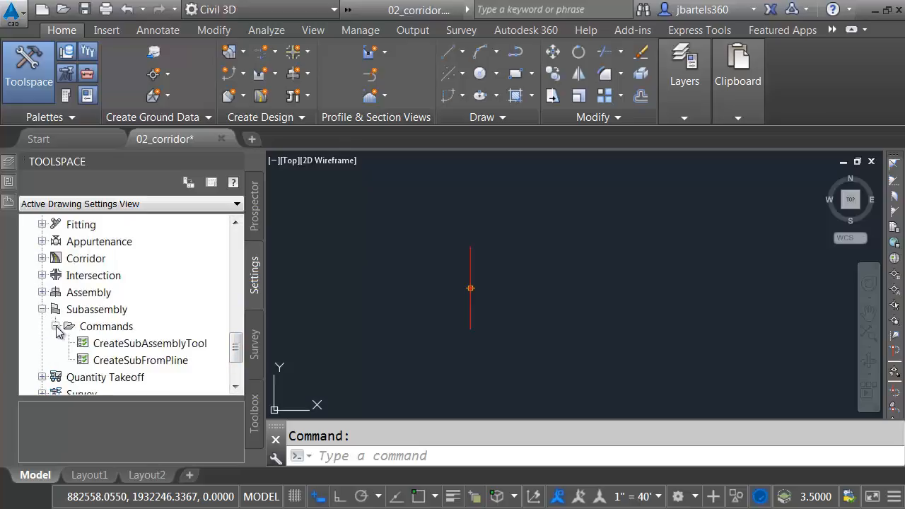
right_click(117, 346)
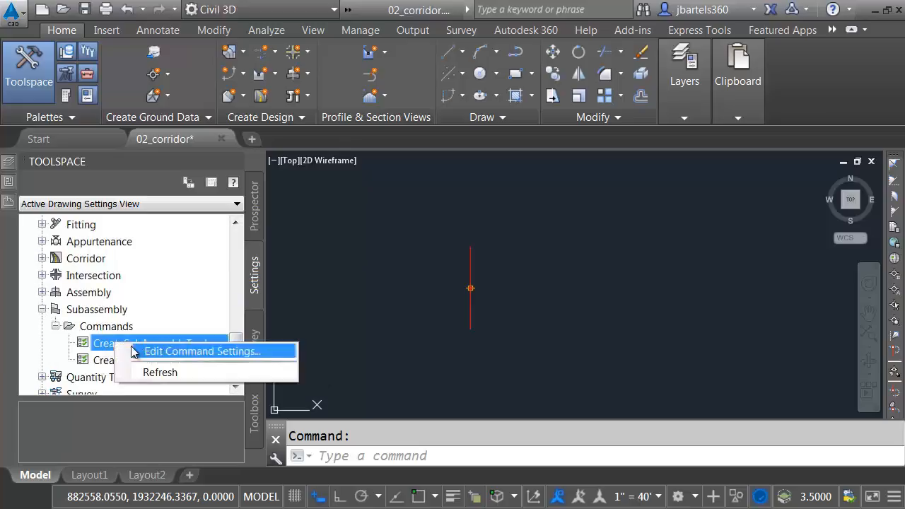
left_click(188, 350)
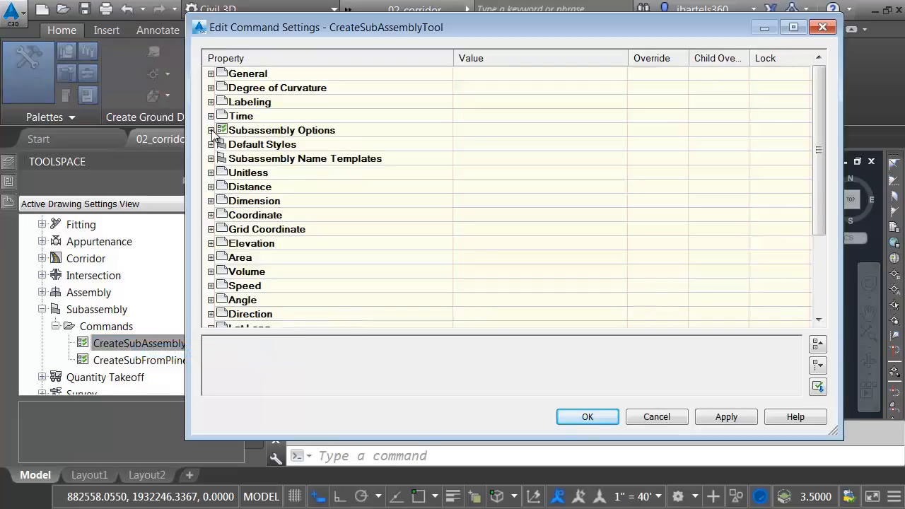
left_click(211, 130)
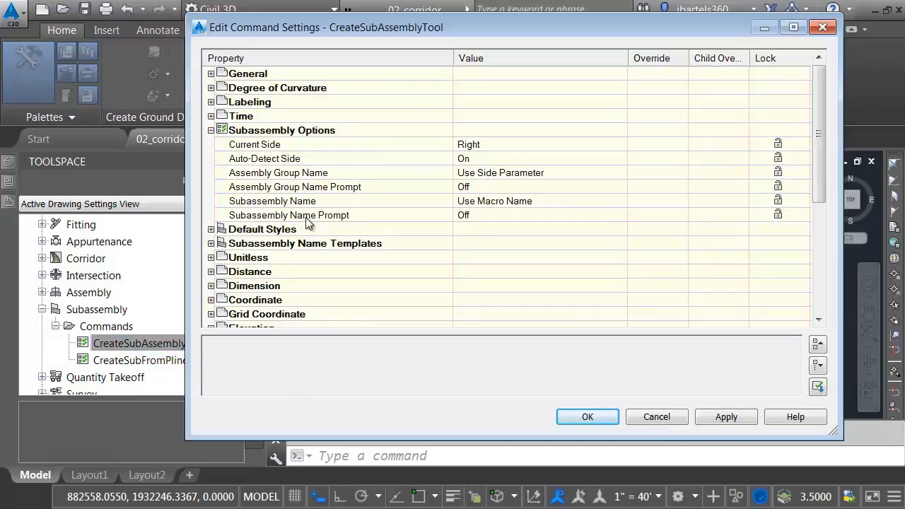
left_click(473, 214)
left_click(477, 213)
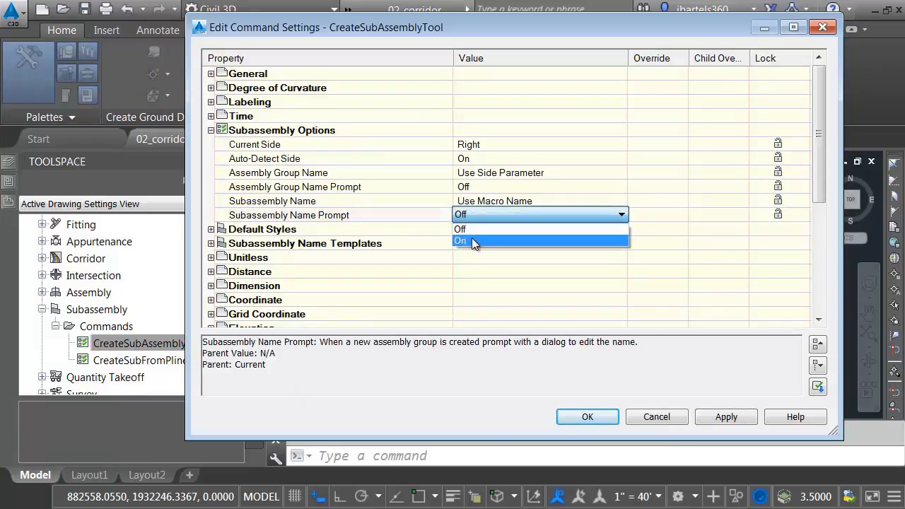
left_click(473, 239)
left_click(584, 416)
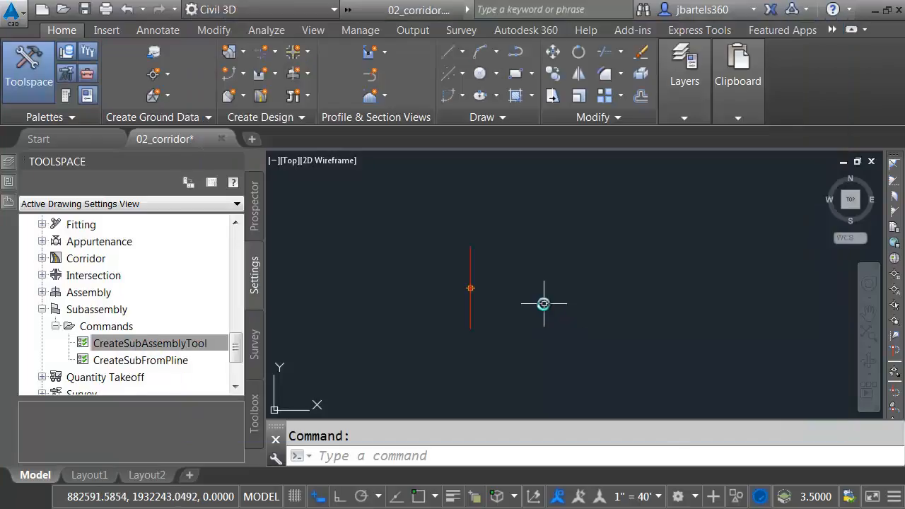
Step: Attach a LaneSuperelevationAOR subassembly to the right side of the Sample assembly and name it Lane RT
left_click(470, 256)
left_click(640, 49)
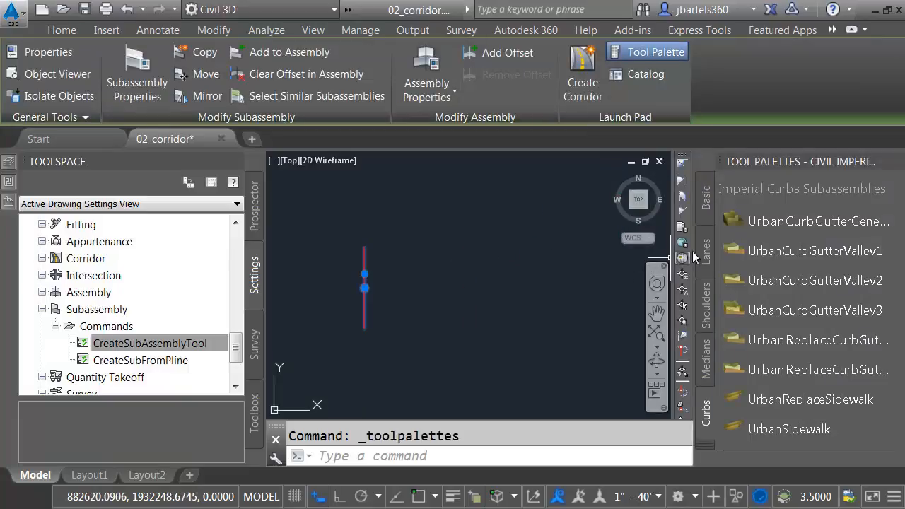
left_click(704, 256)
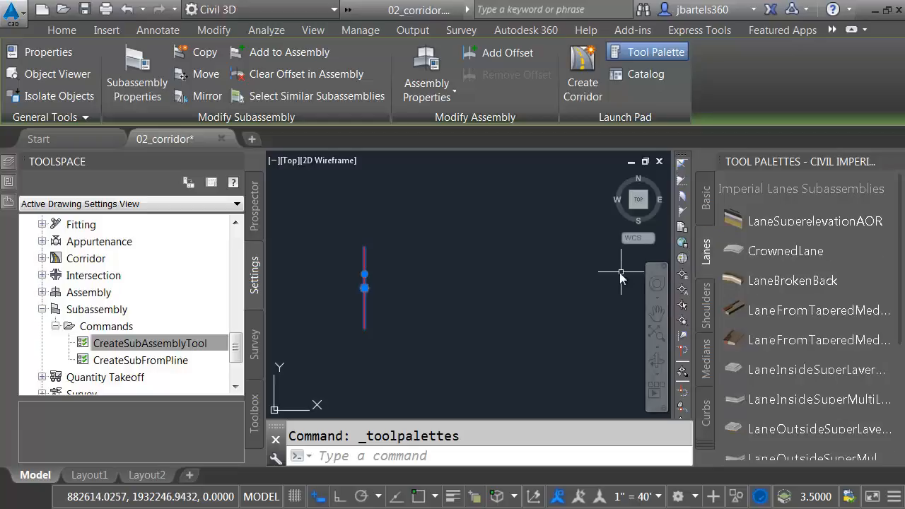
left_click(736, 220)
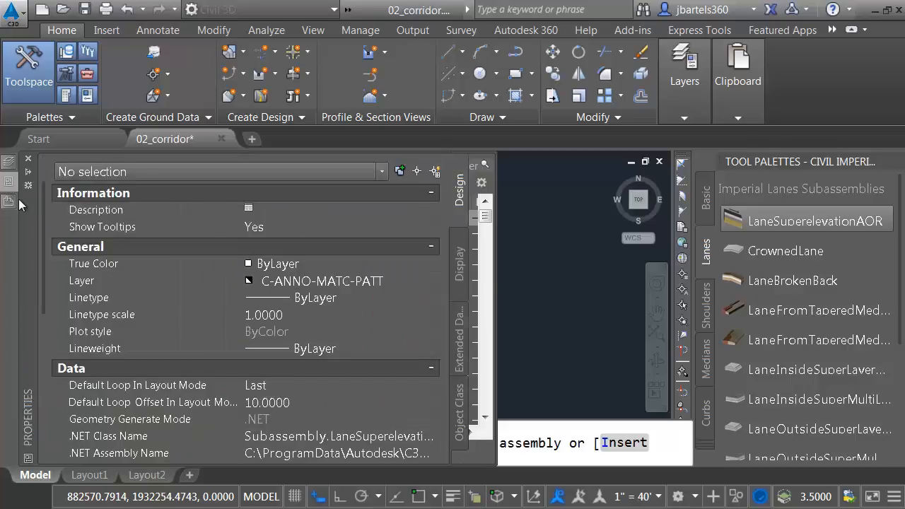
left_click_drag(42, 212, 39, 314)
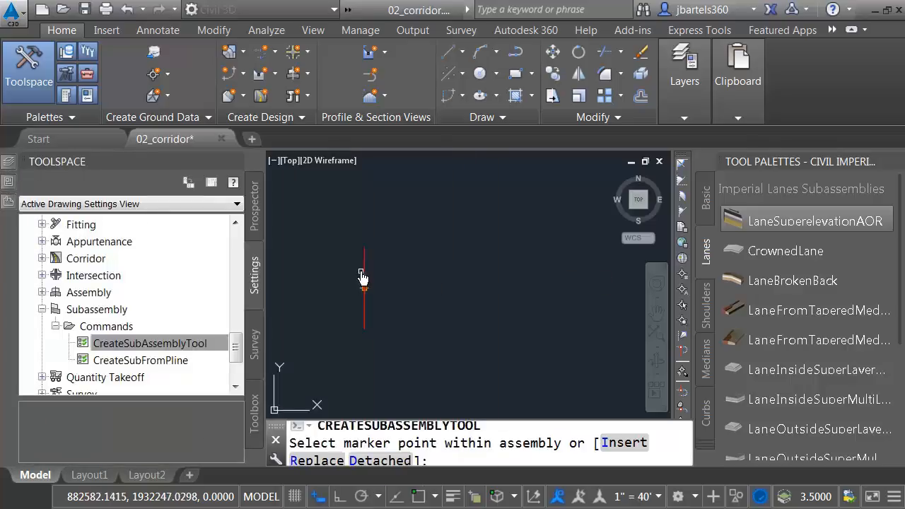
left_click(362, 277)
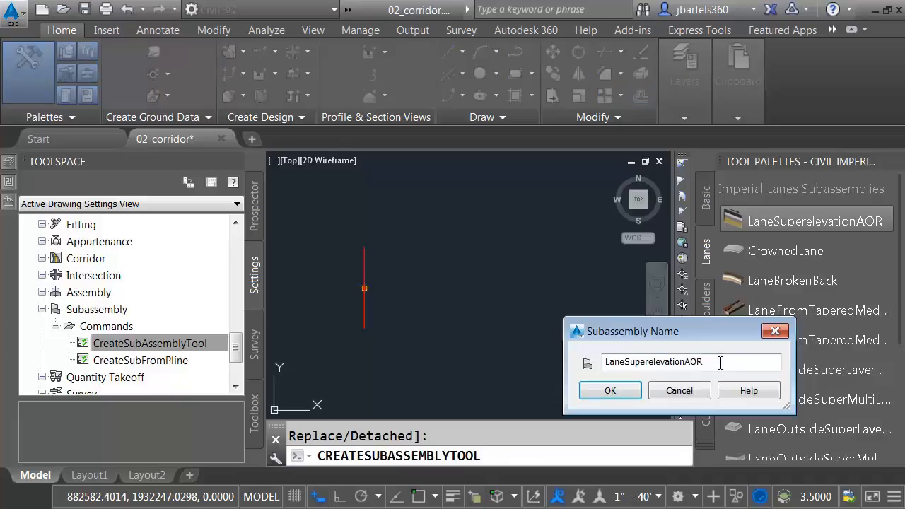
left_click_drag(719, 362, 595, 365)
type("Lane RT")
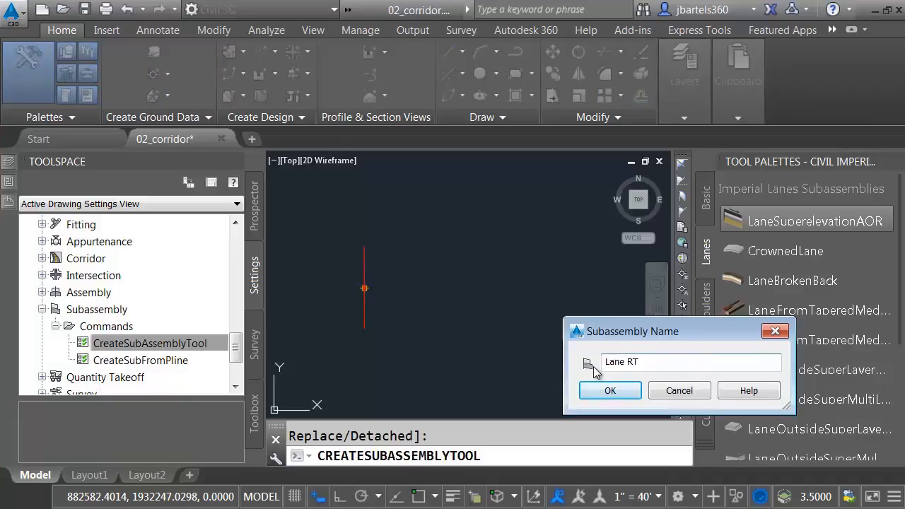
left_click(613, 390)
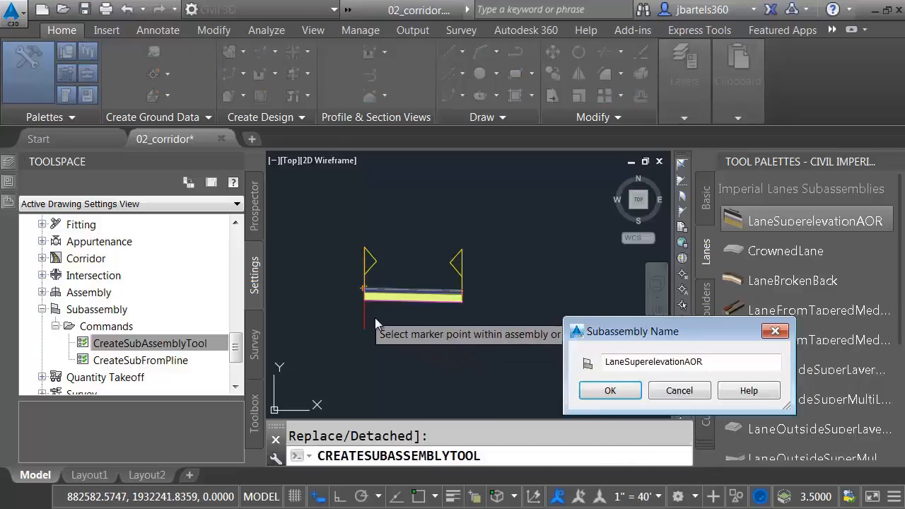
Step: Name the LaneSuperelevationAOR on the assembly's left side Lane LT, finish placing subassemblies and close the tool palettes
left_click_drag(721, 362, 608, 365)
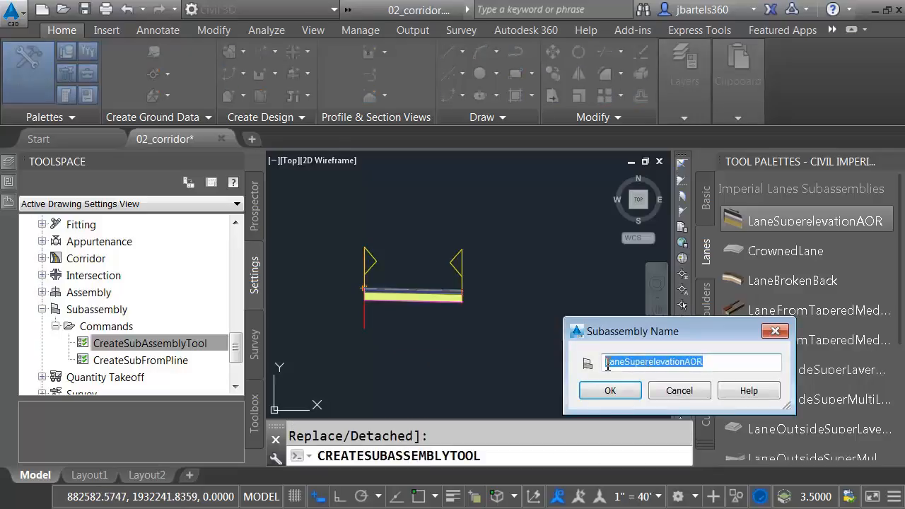
key("BackSpace")
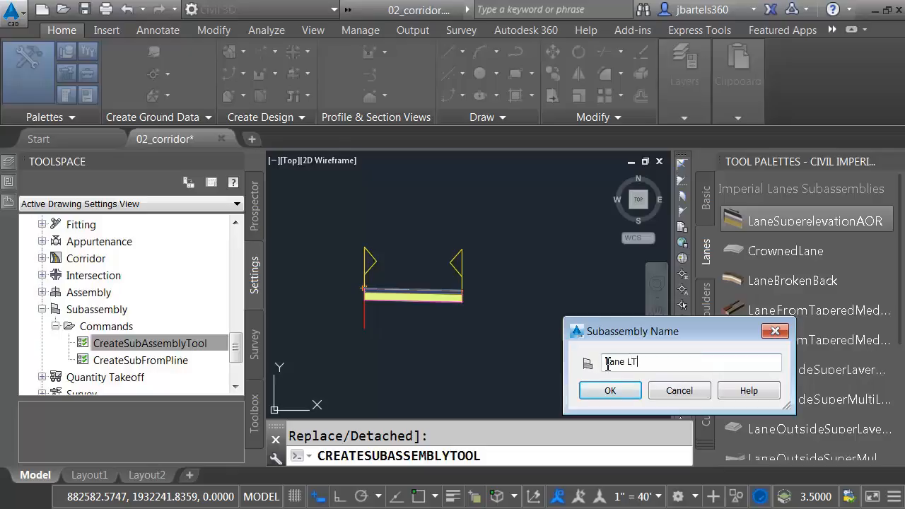
key("Return")
key("Escape")
middle_click_drag(420, 329, 529, 347)
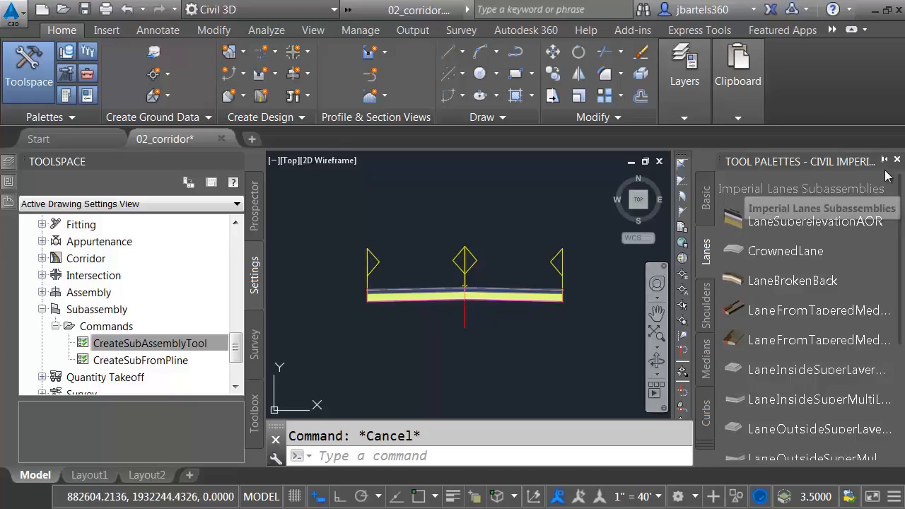
left_click(897, 160)
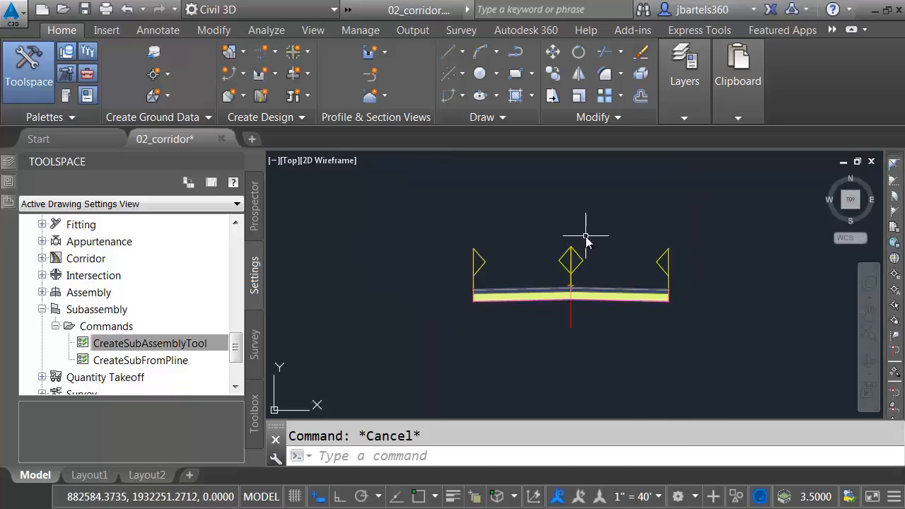
Step: Open the drawing 03_sample_data.dwg and inspect its three contoured surfaces
left_click(63, 10)
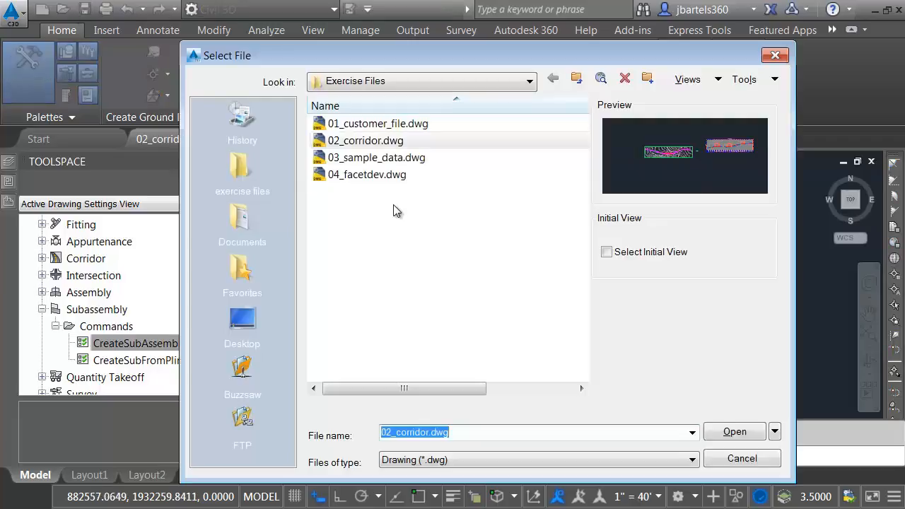
left_click(371, 157)
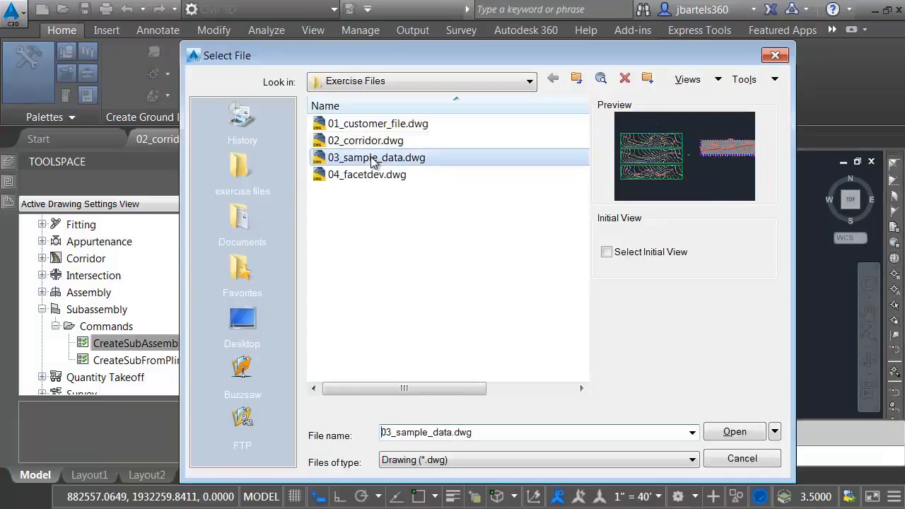
left_click(728, 431)
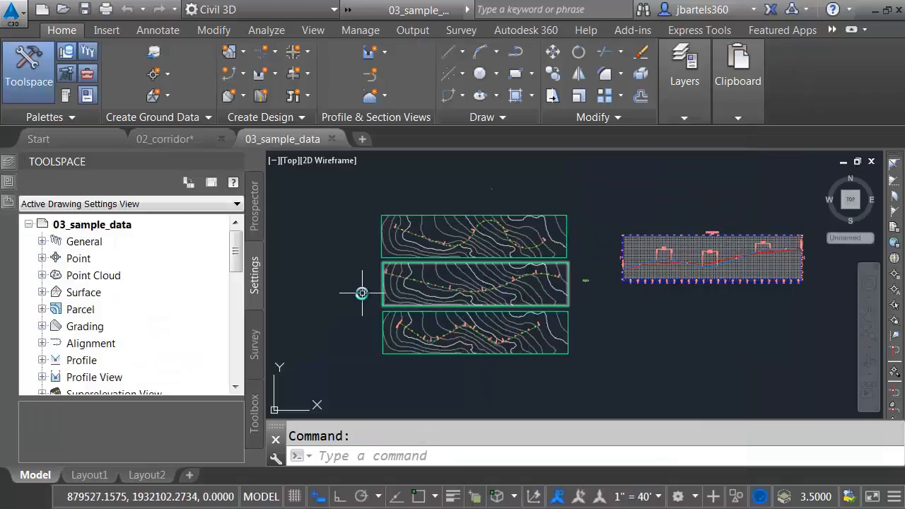
scroll(357, 282, "up", 2)
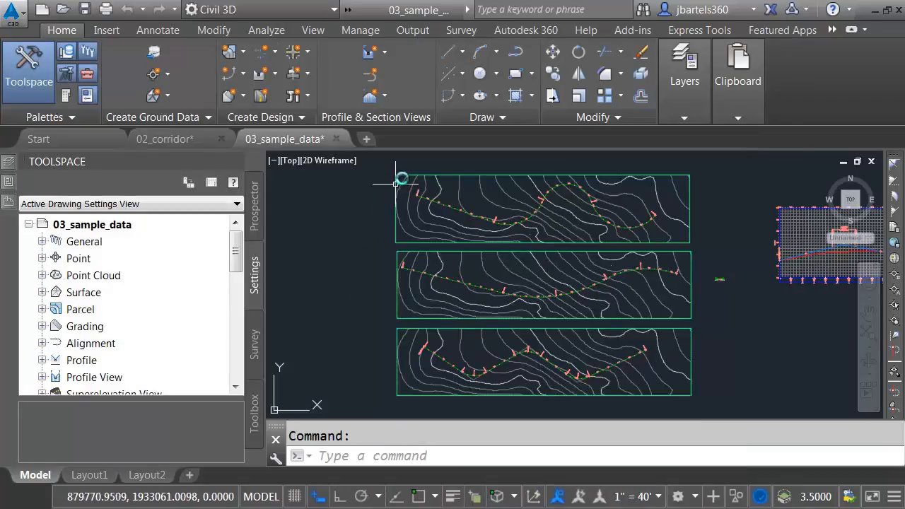
mouse_move(435, 178)
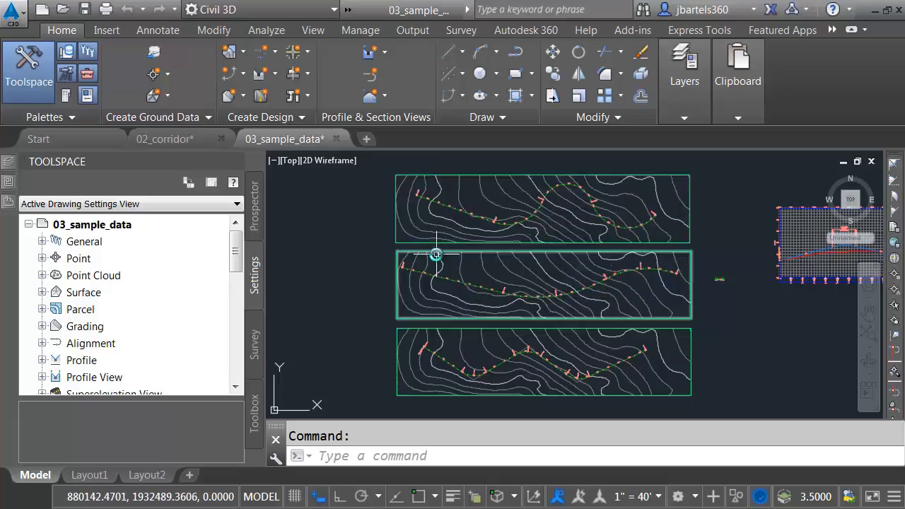
mouse_move(437, 253)
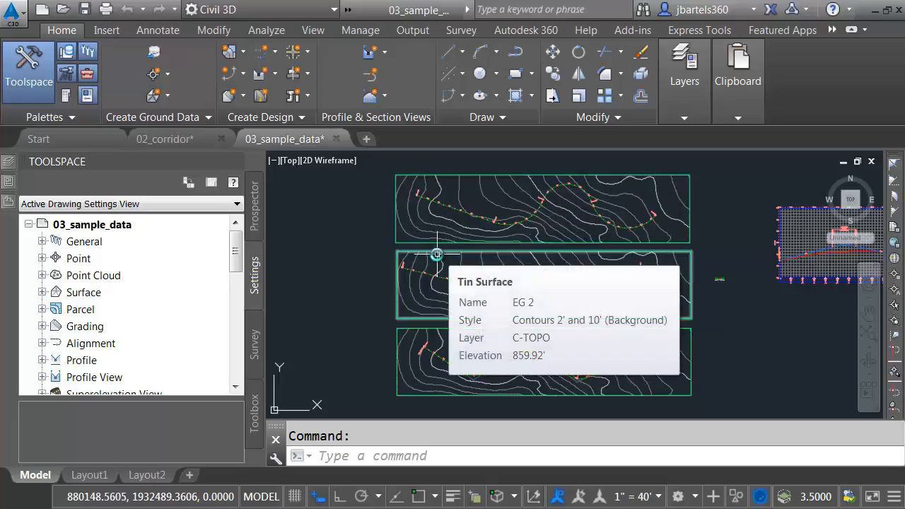
mouse_move(438, 334)
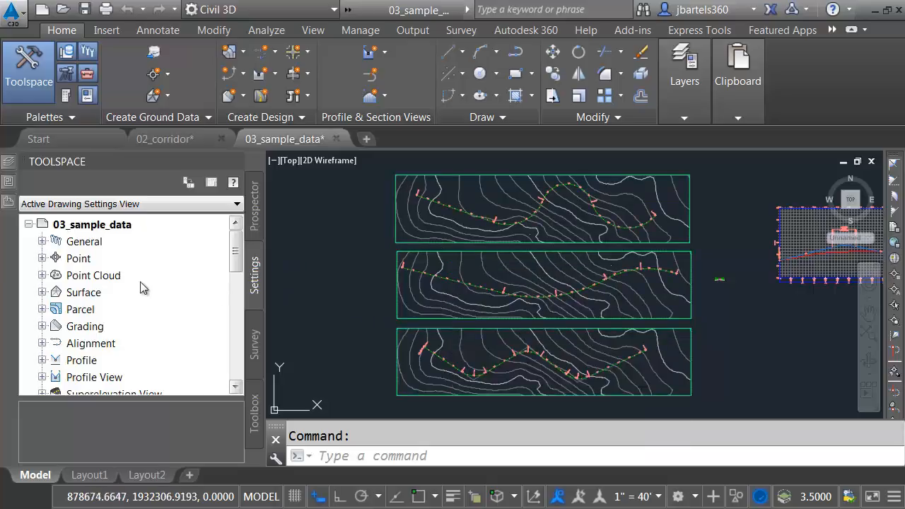
Step: Find the references to the Contours 2' and 10' (Background) surface style and browse to the Surface drawing settings reference
left_click(42, 293)
left_click(54, 311)
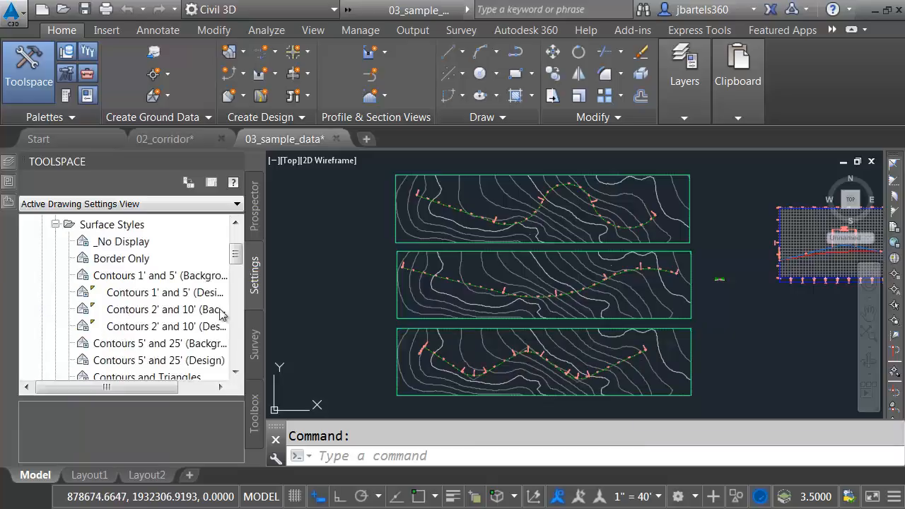
left_click_drag(263, 314, 330, 320)
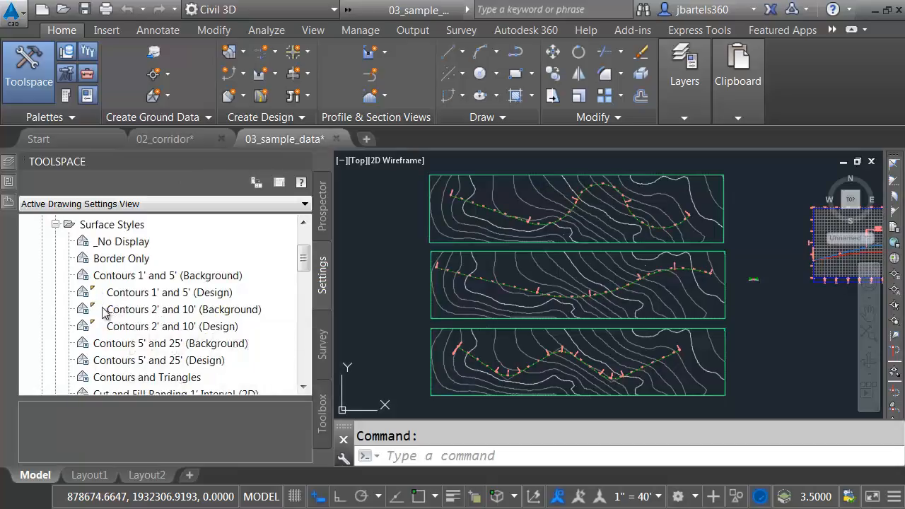
right_click(146, 314)
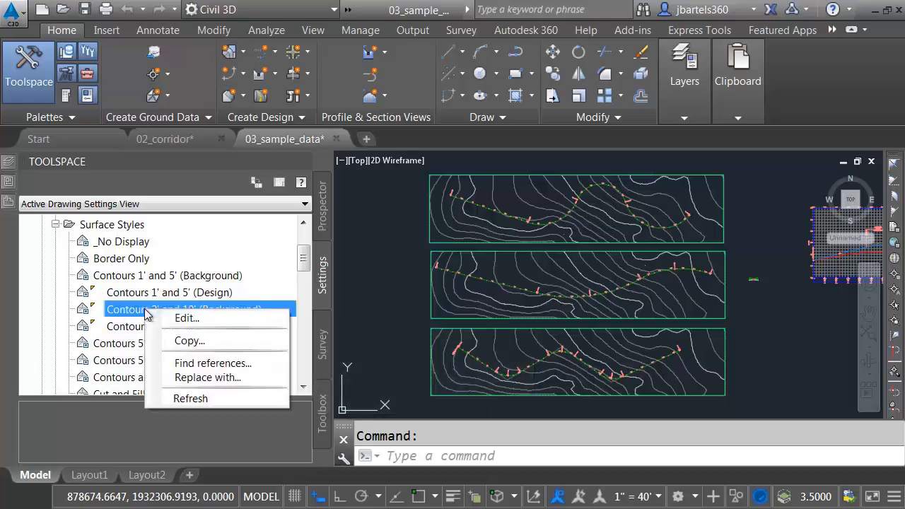
left_click(178, 363)
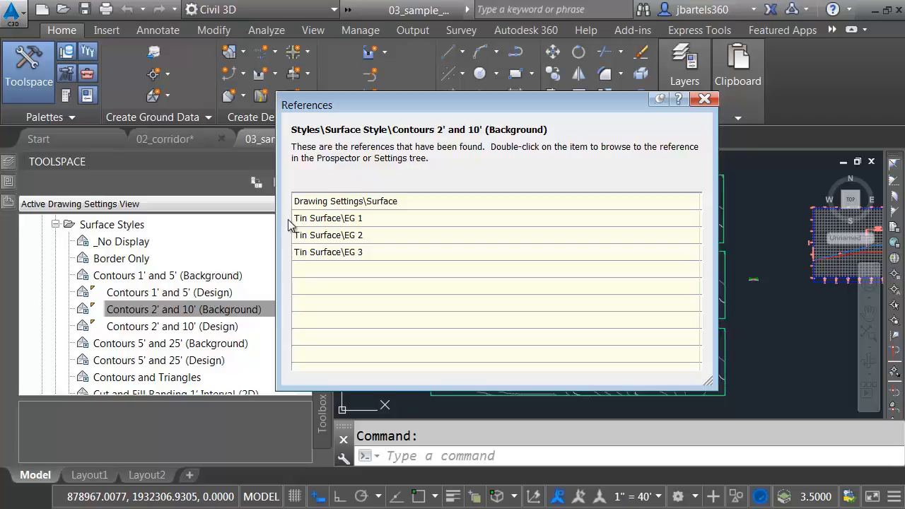
right_click(347, 204)
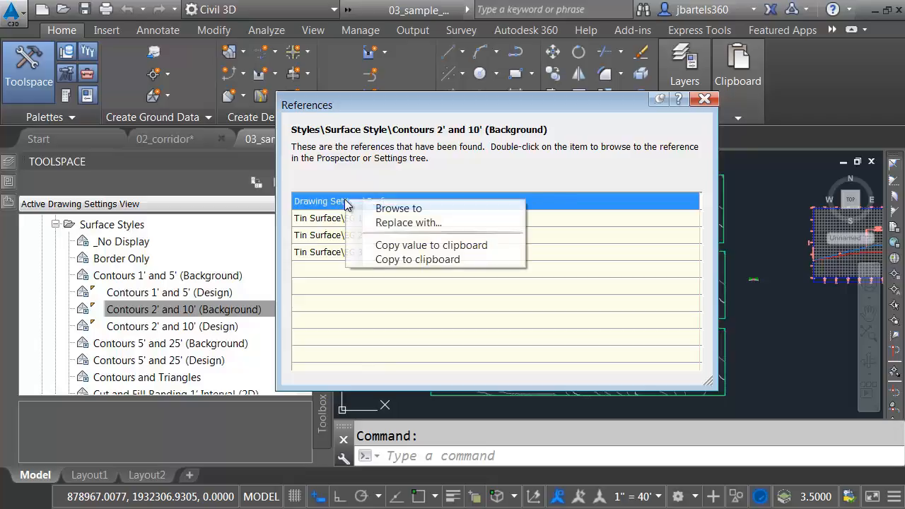
left_click(398, 208)
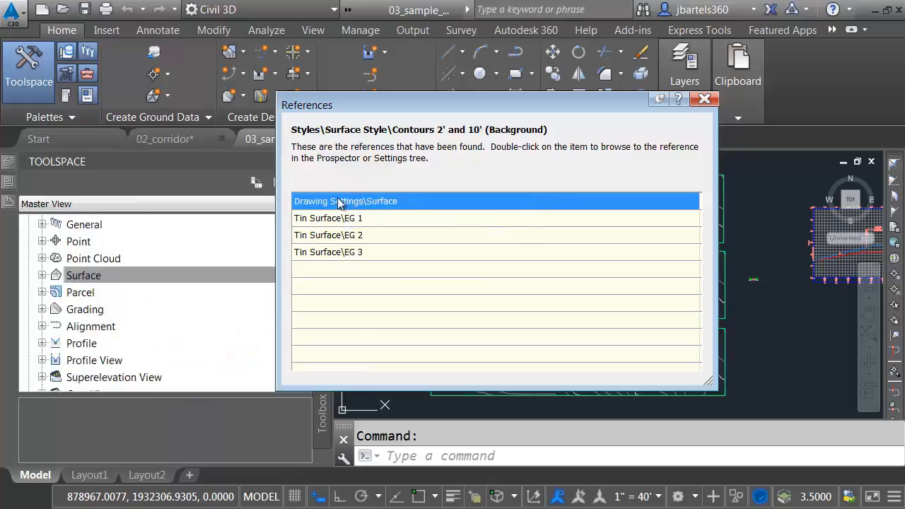
Step: Set the Surface Default Style in the Surface feature settings to Contours 1' and 5' (Design) and close the references list
right_click(83, 277)
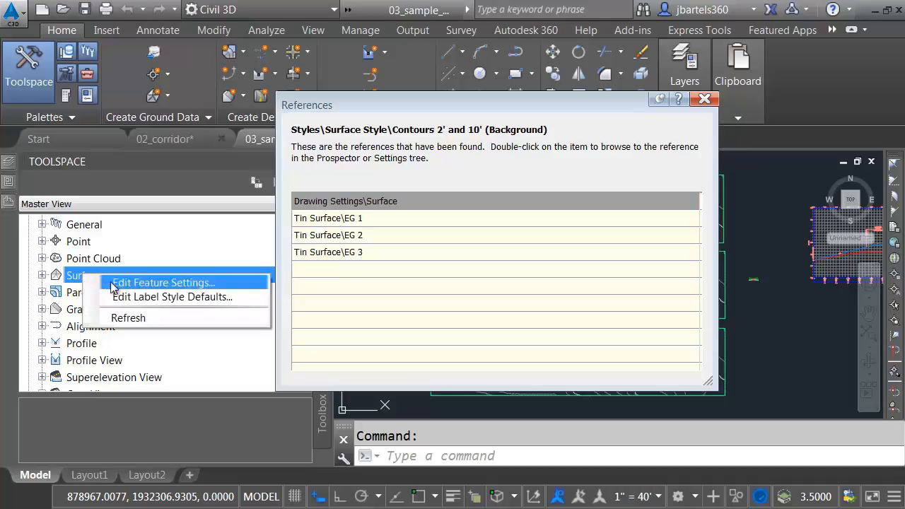
left_click(113, 284)
left_click(211, 131)
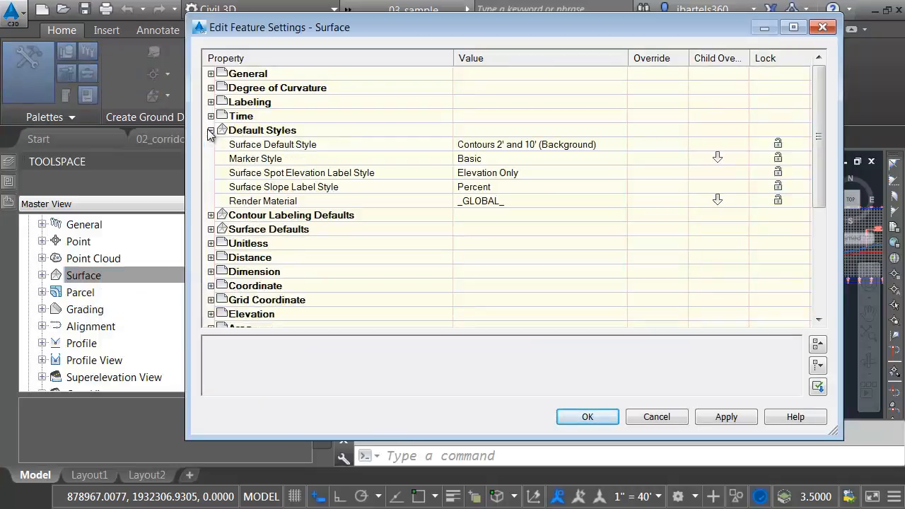
left_click(605, 144)
left_click(620, 144)
left_click(492, 179)
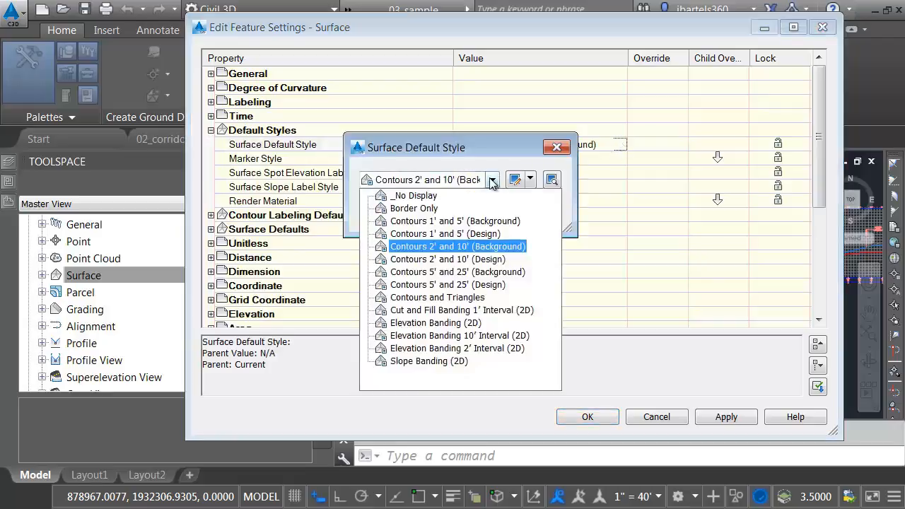
left_click(424, 223)
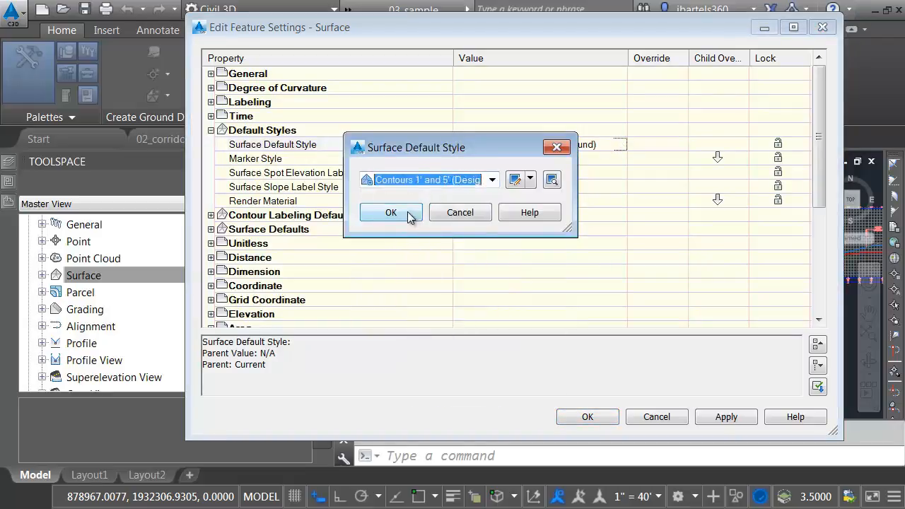
left_click(391, 213)
left_click(586, 417)
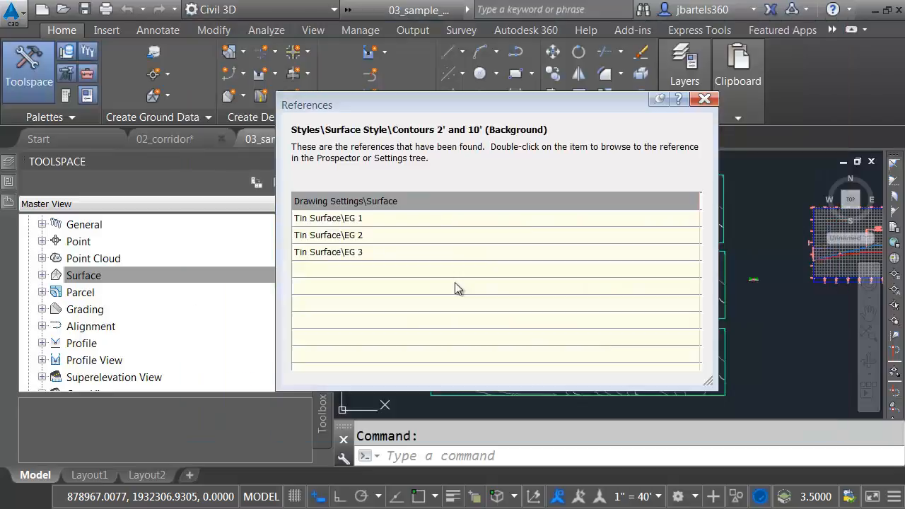
left_click(704, 99)
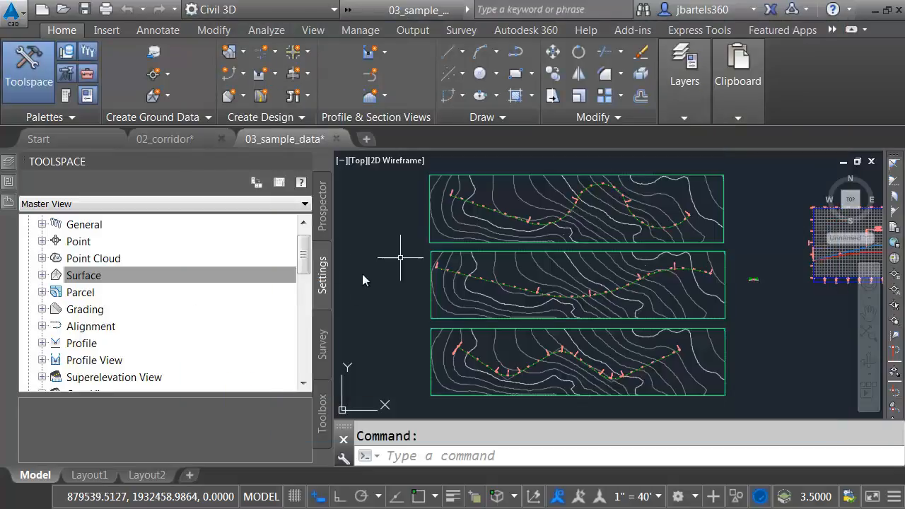
Step: Find the remaining references to the Contours 2' and 10' (Background) surface style again
left_click(42, 275)
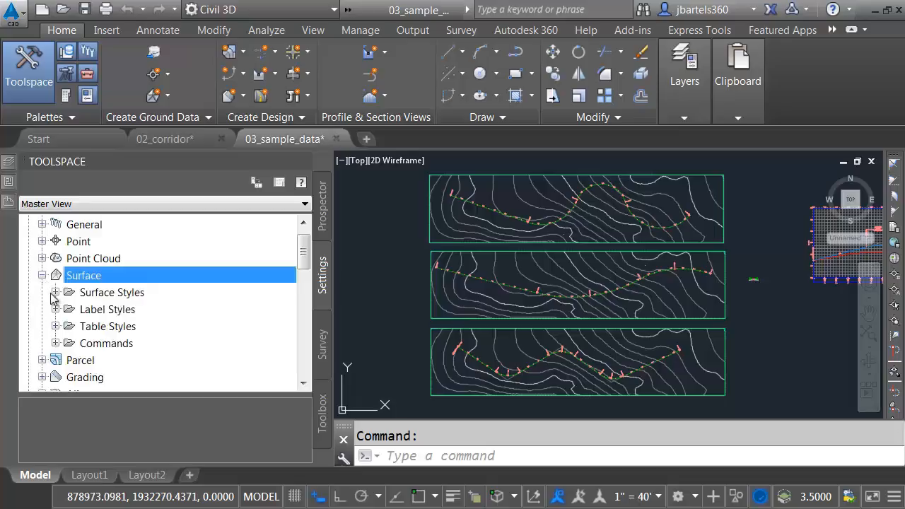
left_click(55, 292)
right_click(134, 314)
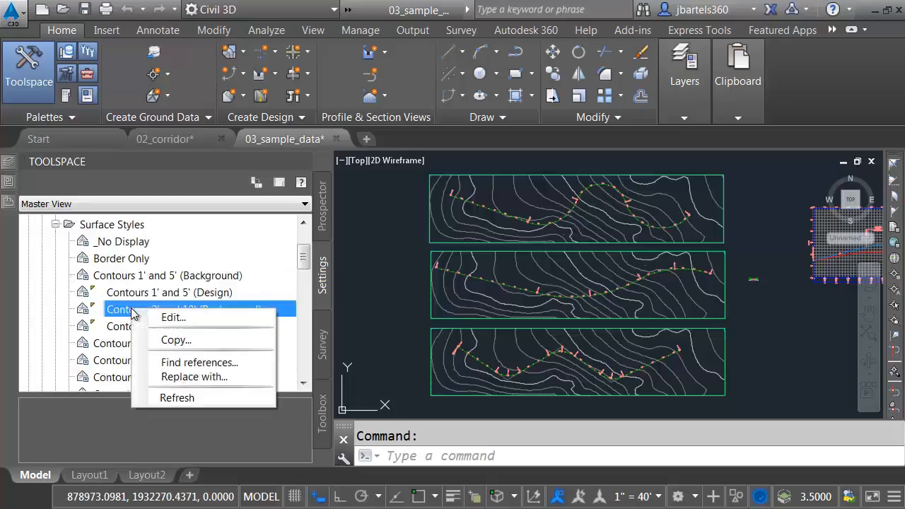
left_click(163, 360)
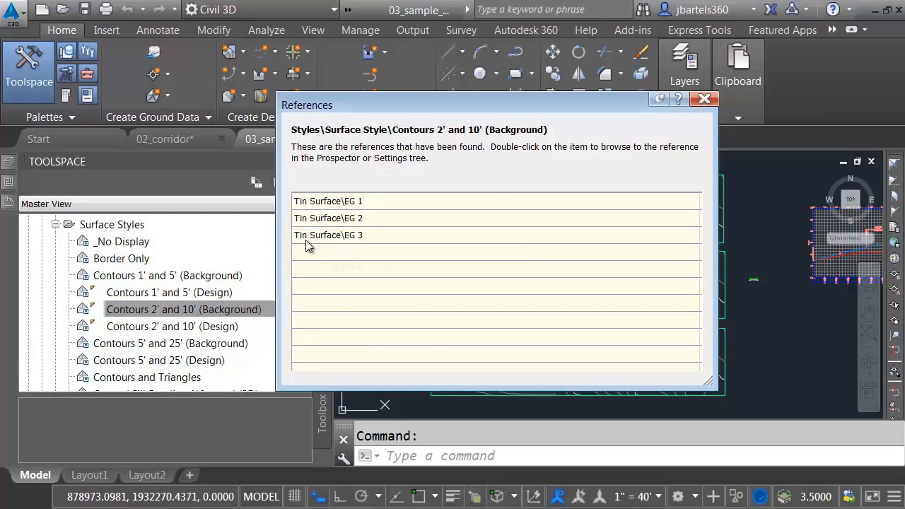
left_click(262, 268)
Step: Replace all uses of the Contours 2' and 10' (Background) surface style with Elevation Banding (2D) and close the references list
right_click(148, 312)
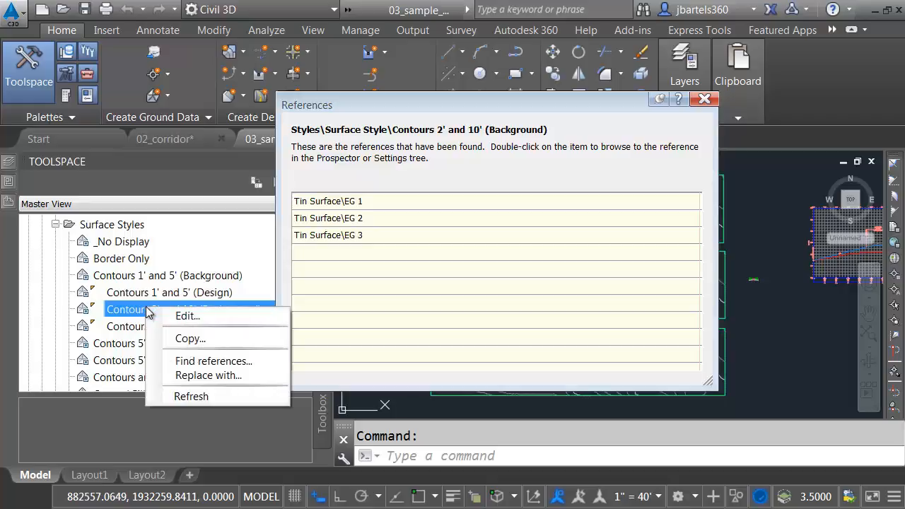
left_click(177, 376)
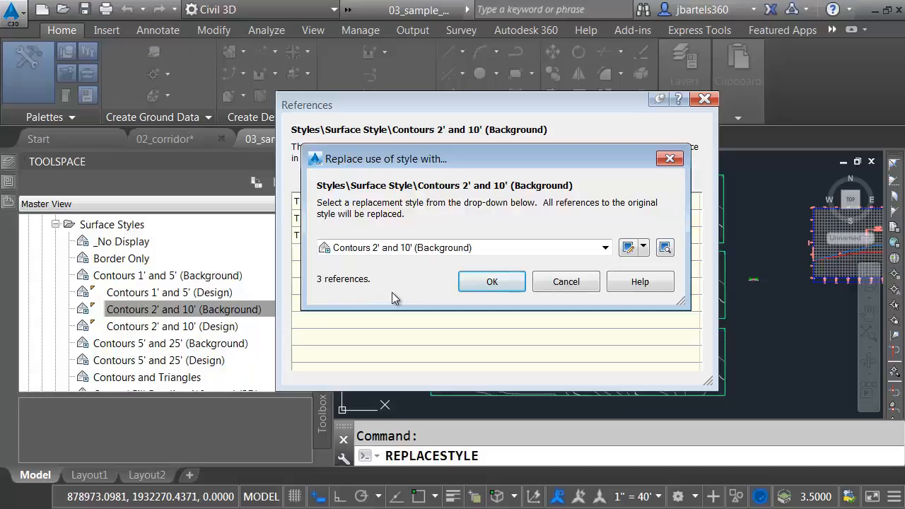
left_click(606, 247)
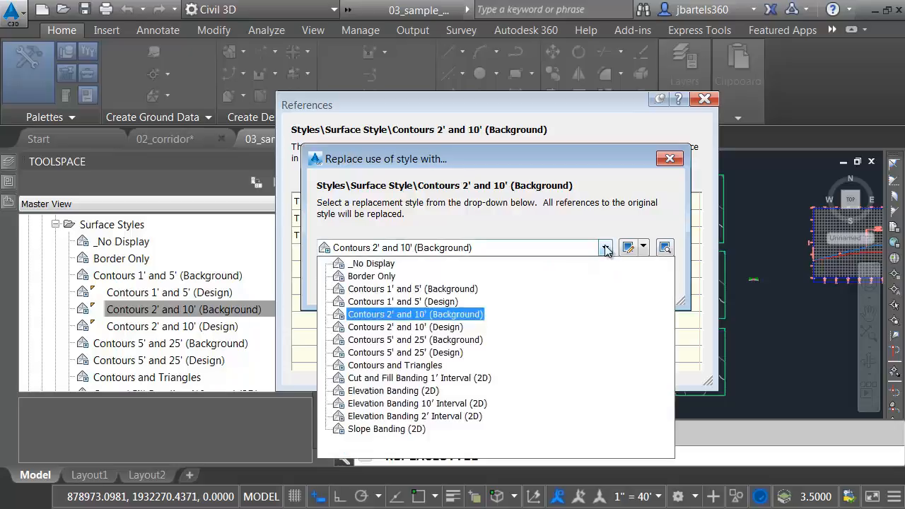
left_click(383, 391)
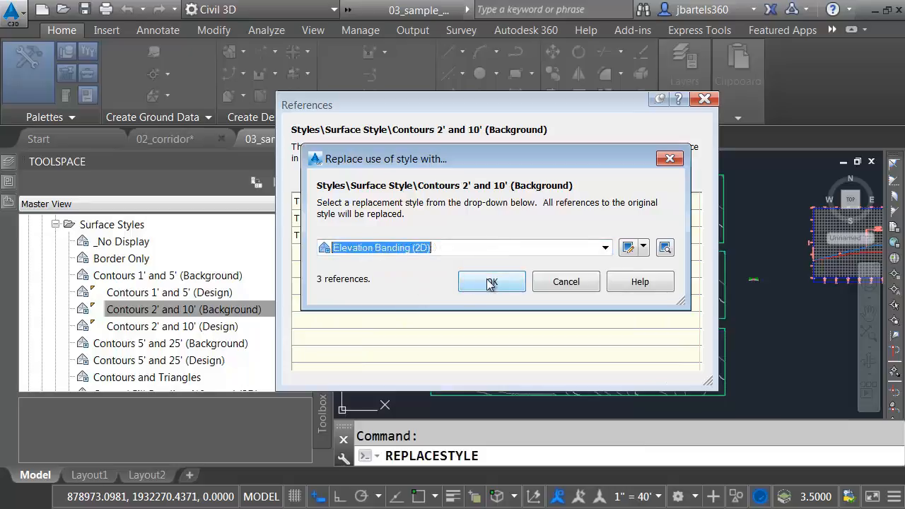
left_click(475, 282)
left_click(704, 99)
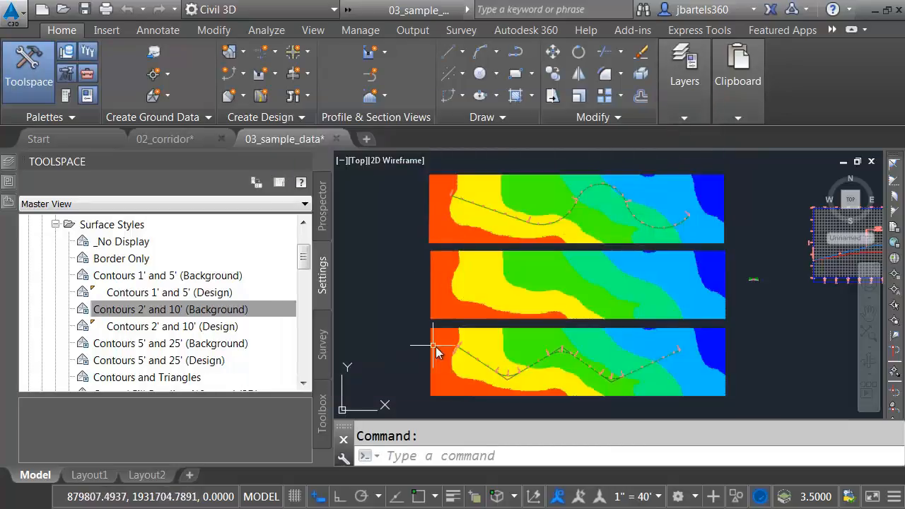
left_click(146, 316)
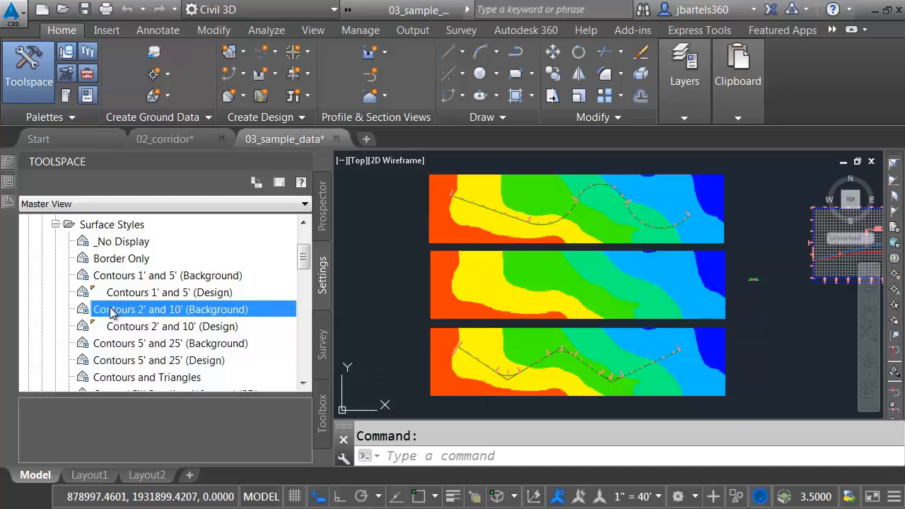
mouse_move(102, 314)
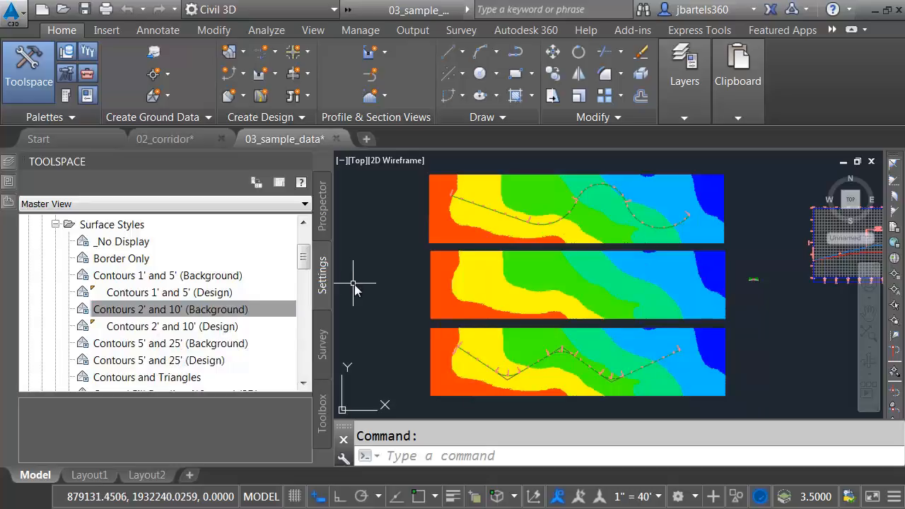
Step: Open the drawing 04_facetdev.dwg from the Exercise Files folder
left_click(63, 9)
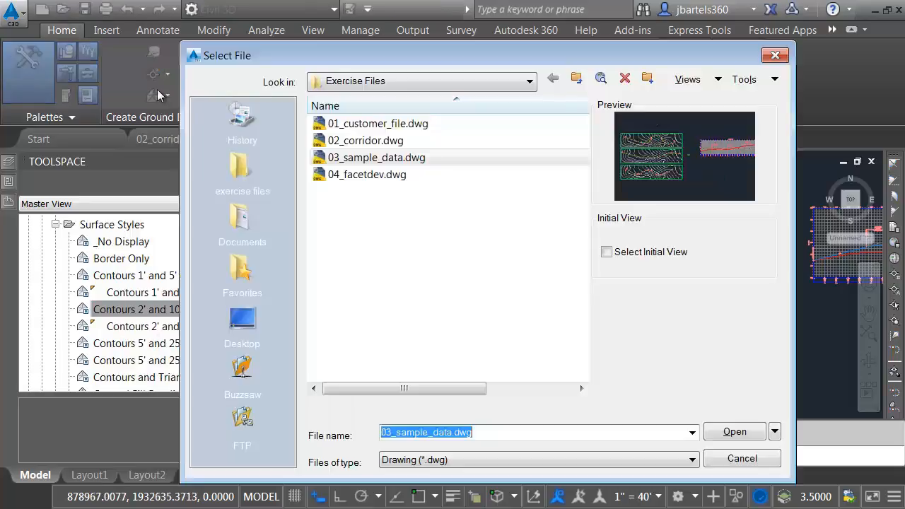
left_click(348, 175)
left_click(734, 431)
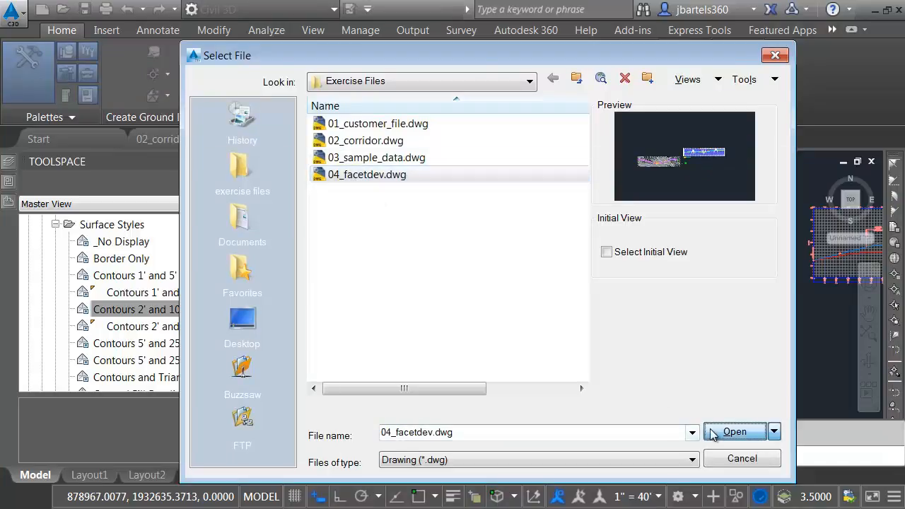
Step: Examine the pipe network in plan and the faceted crossing pipe inside the low-point structure in profile view
scroll(516, 311, "up", 8)
scroll(520, 311, "up", 4)
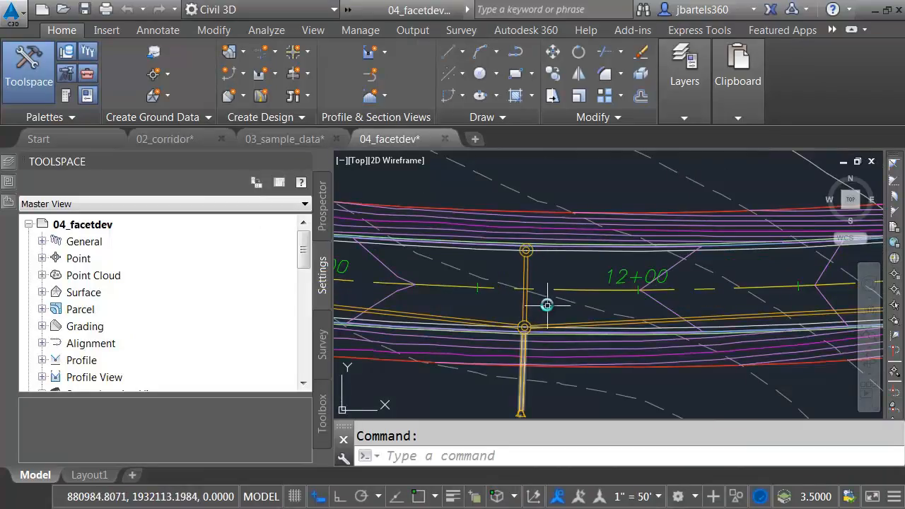
scroll(526, 297, "down", 10)
middle_click_drag(685, 277, 461, 313)
scroll(465, 317, "up", 1)
scroll(586, 284, "up", 3)
scroll(586, 284, "up", 4)
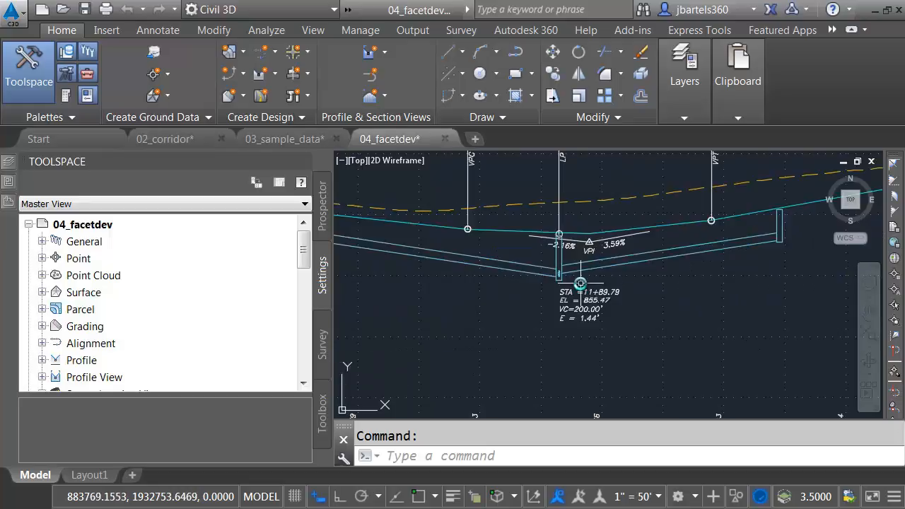
scroll(579, 273, "up", 6)
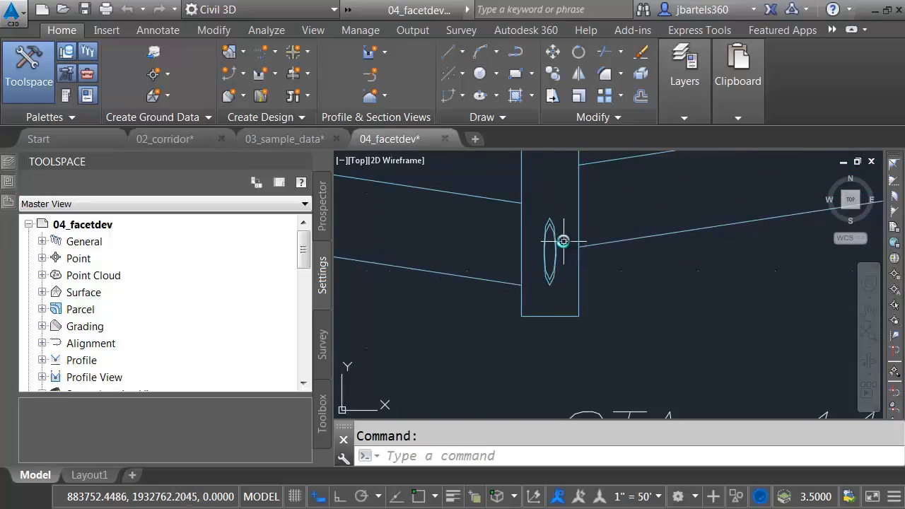
scroll(548, 247, "up", 2)
scroll(549, 247, "up", 2)
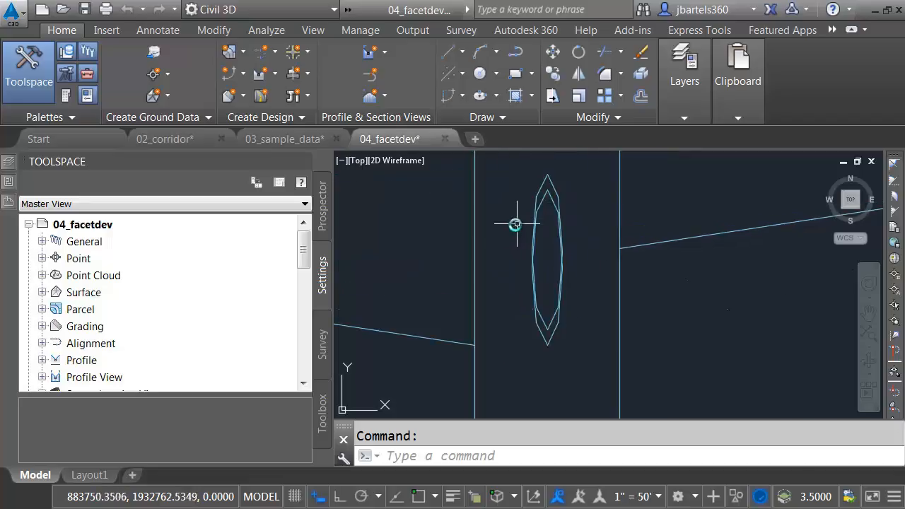
scroll(508, 237, "down", 2)
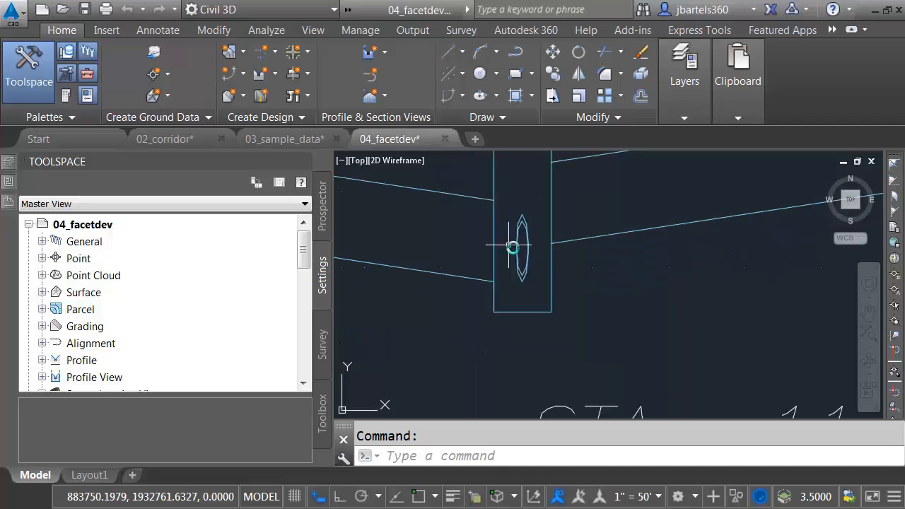
Step: Set the facet deviation to .05 with FACETDEV and inspect the crossing pipe's outline in the profile view structure
type("facetdev")
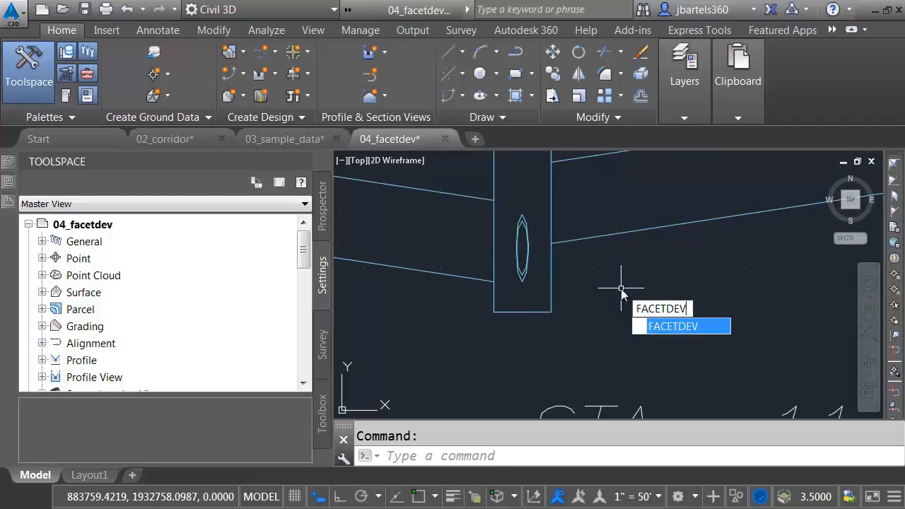
key("Return")
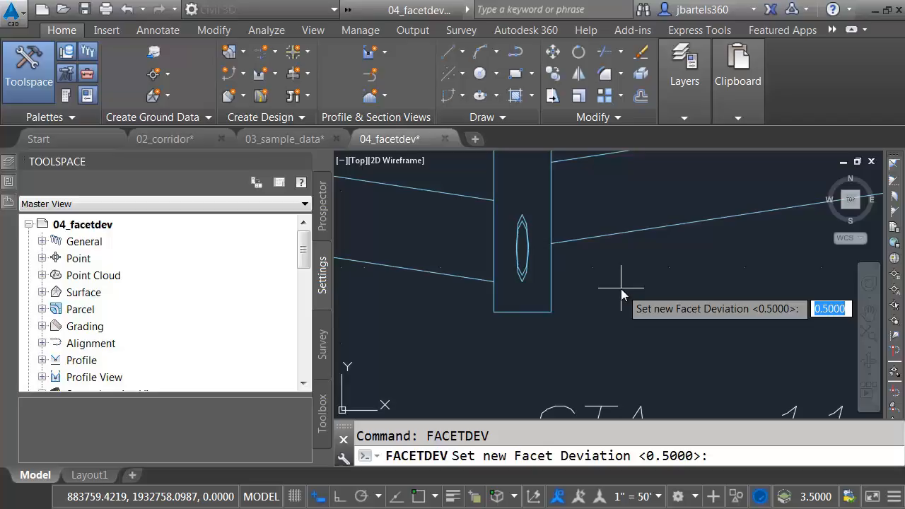
type(".")
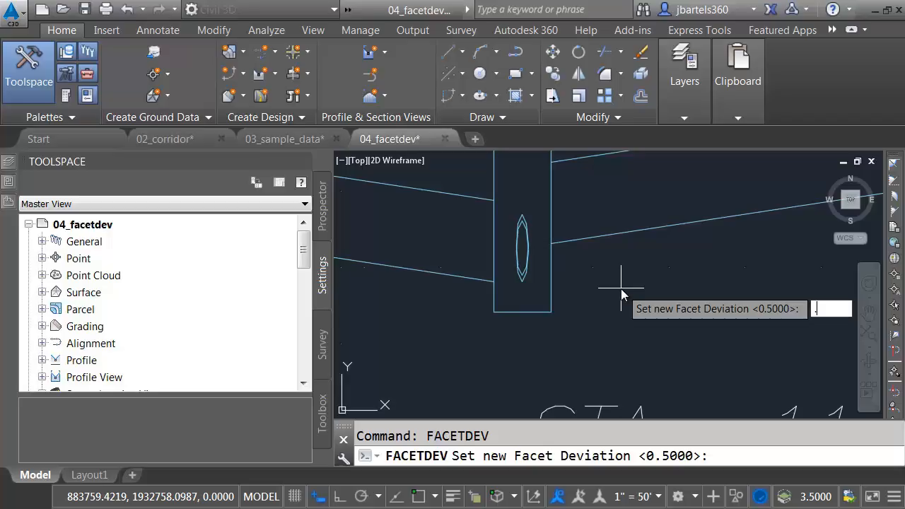
type("05")
key("Return")
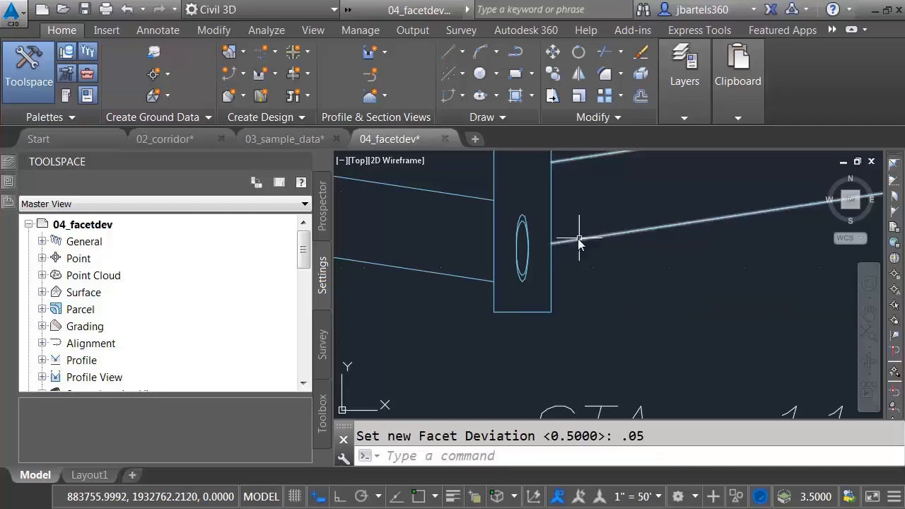
scroll(521, 244, "up", 4)
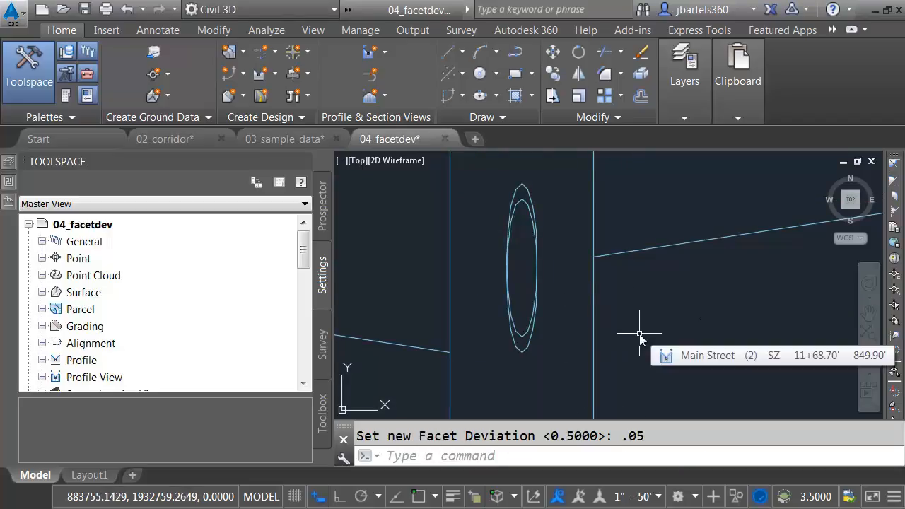